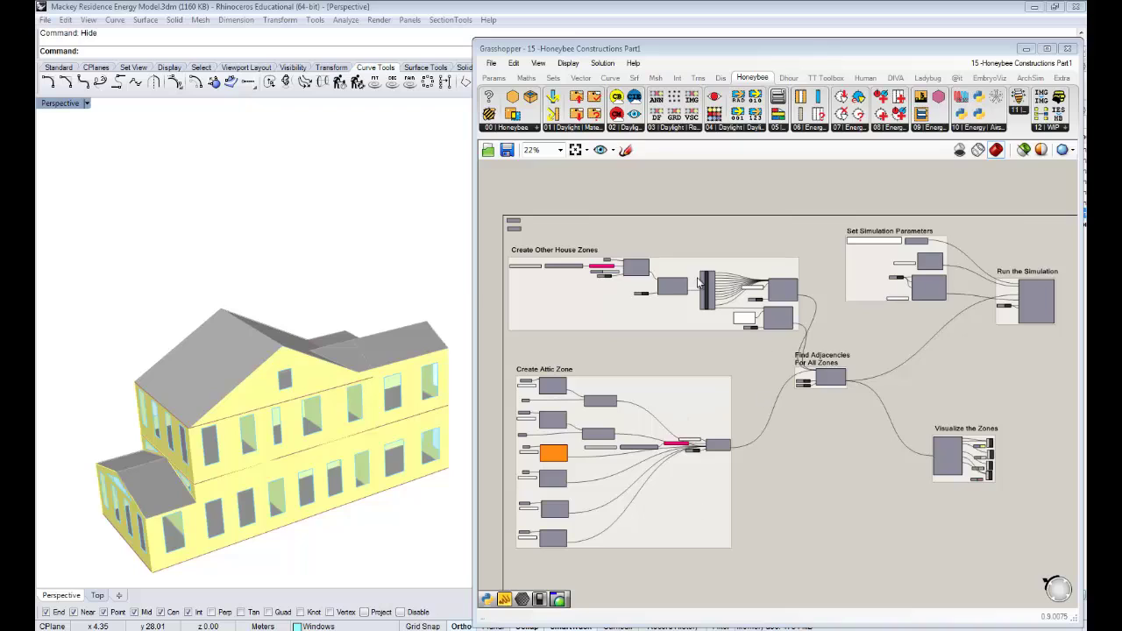
Examine how the Create Attic Zone and Create Other House Zones groups build the house zones
mouse_move(792, 329)
right_click_drag(293, 454, 279, 395)
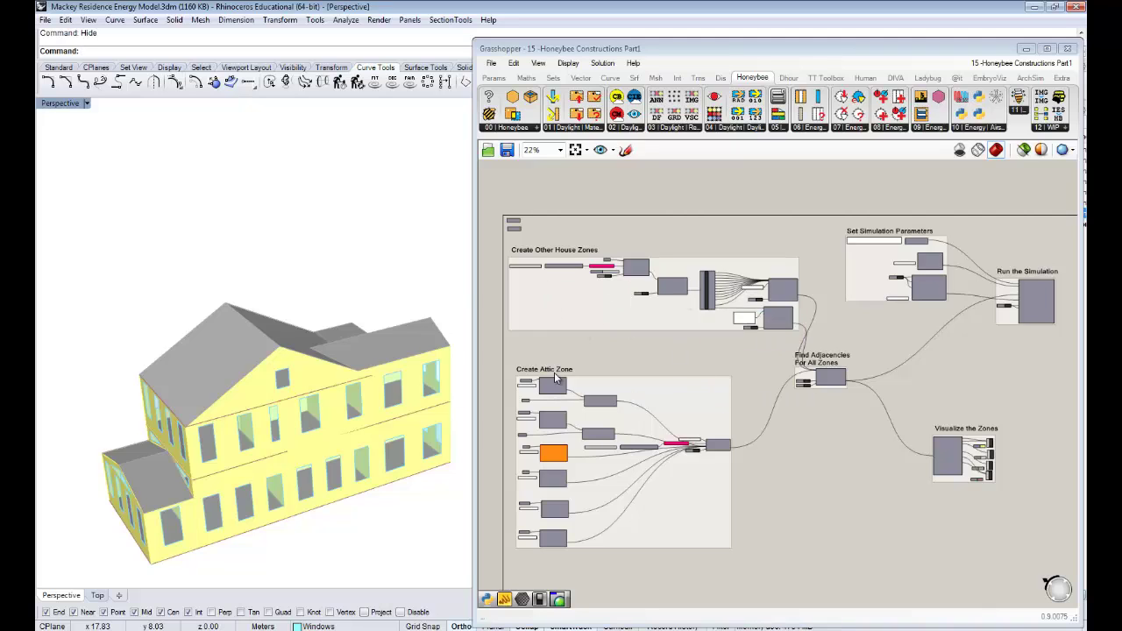
right_click_drag(694, 466, 727, 427)
scroll(727, 427, "up", 5)
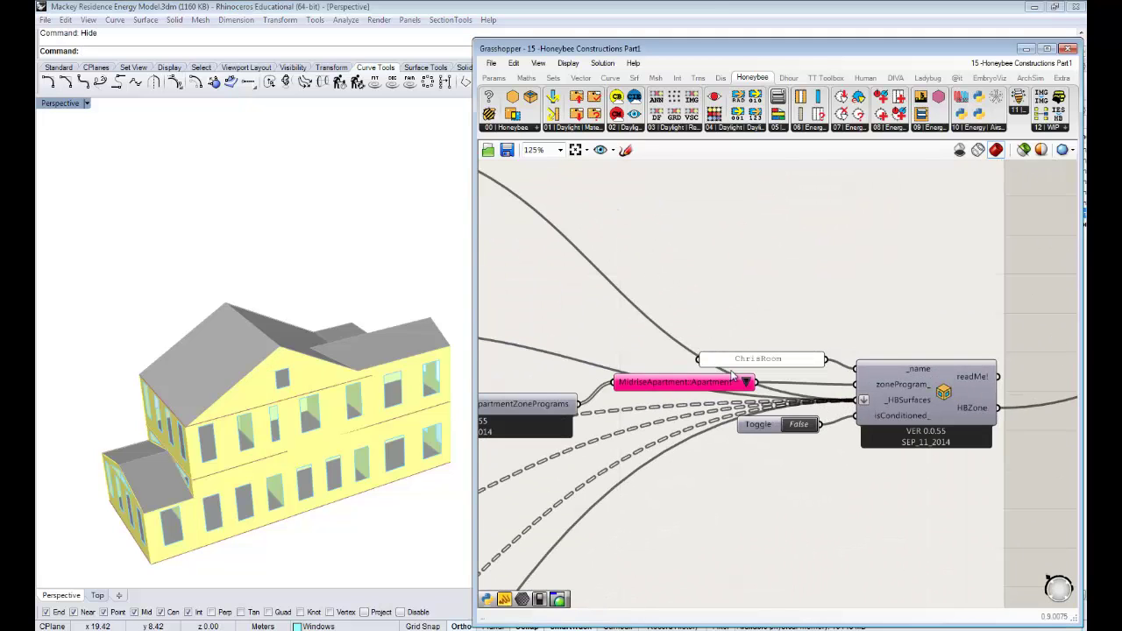
scroll(902, 366, "down", 4)
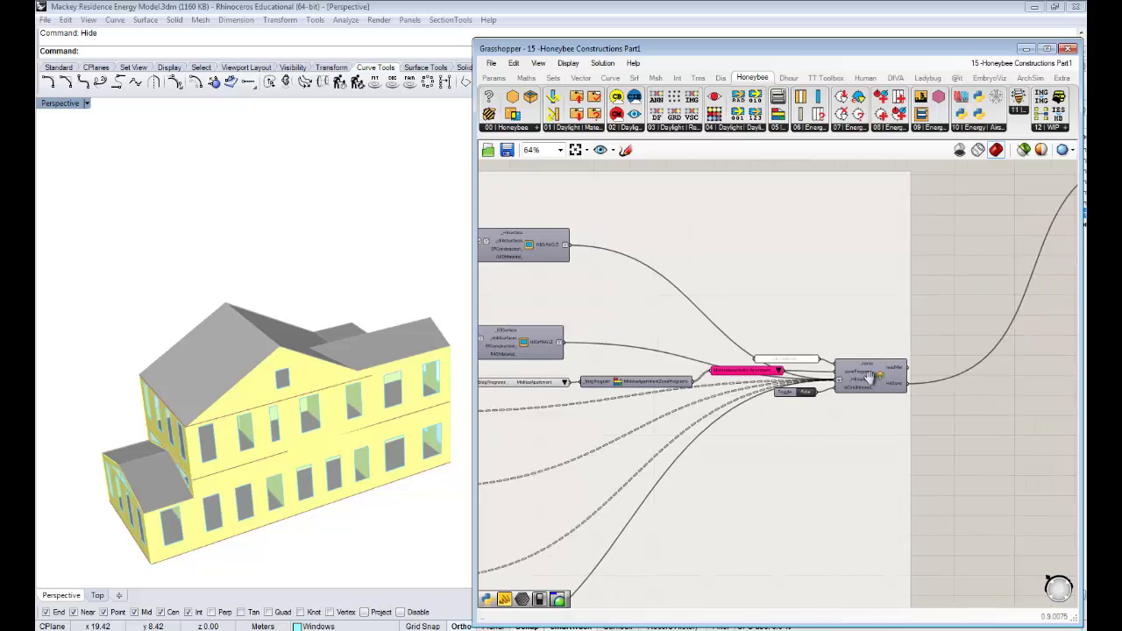
scroll(846, 377, "down", 3)
right_click_drag(849, 318, 849, 496)
scroll(701, 307, "up", 5)
right_click_drag(754, 295, 739, 312)
right_click_drag(295, 401, 269, 402)
scroll(1026, 418, "down", 4)
Examine the Run the Simulation and Set Simulation Parameters groups of the energy model definition
right_click_drag(1015, 387, 481, 282)
right_click_drag(904, 413, 735, 421)
scroll(703, 412, "down", 2)
scroll(991, 270, "up", 5)
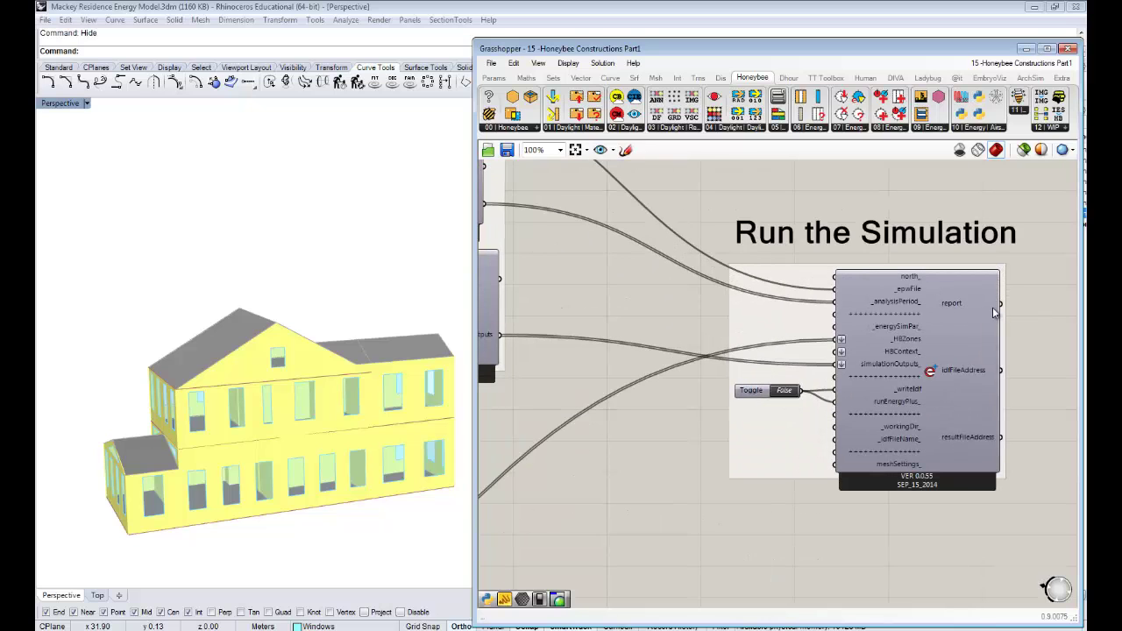
scroll(994, 309, "down", 4)
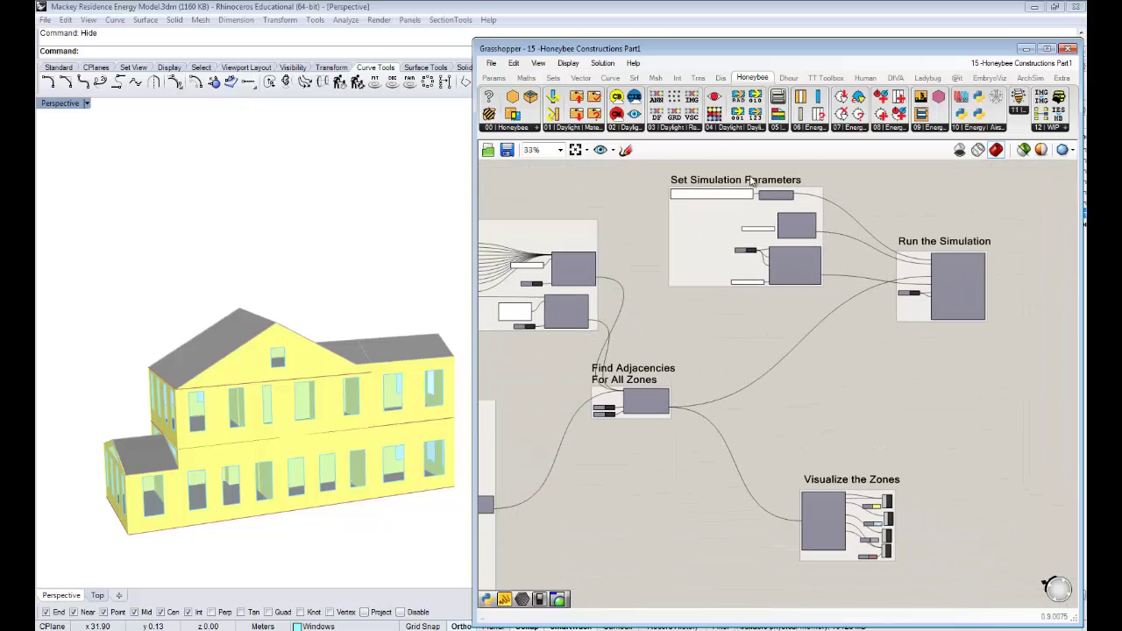
right_click_drag(816, 298, 839, 377)
scroll(814, 335, "up", 4)
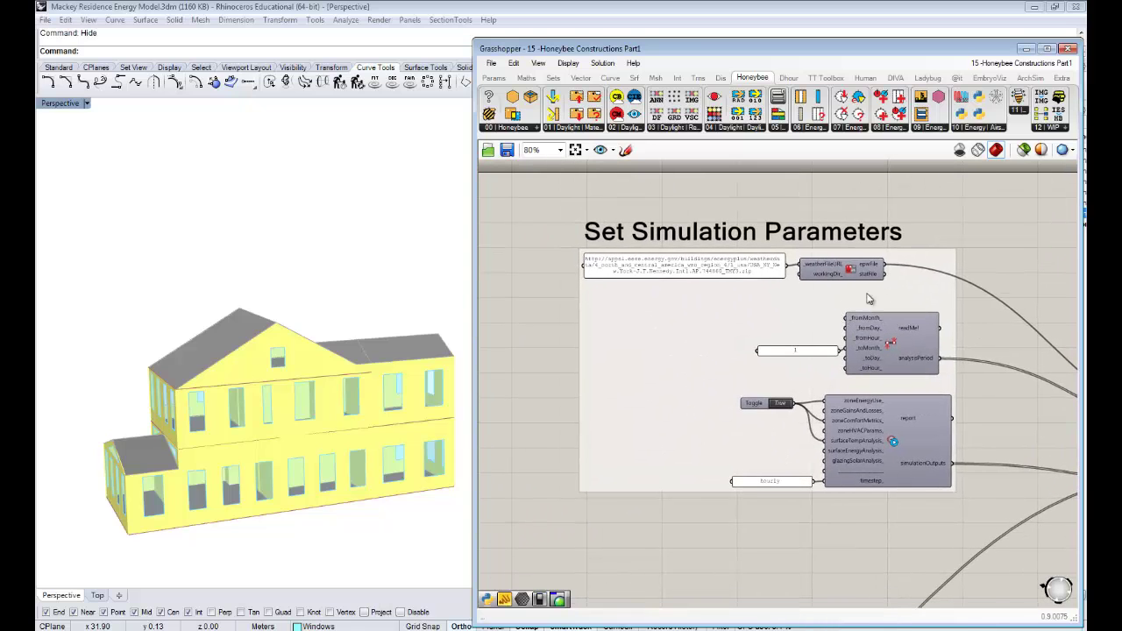
scroll(897, 402, "down", 4)
right_click_drag(866, 471, 836, 323)
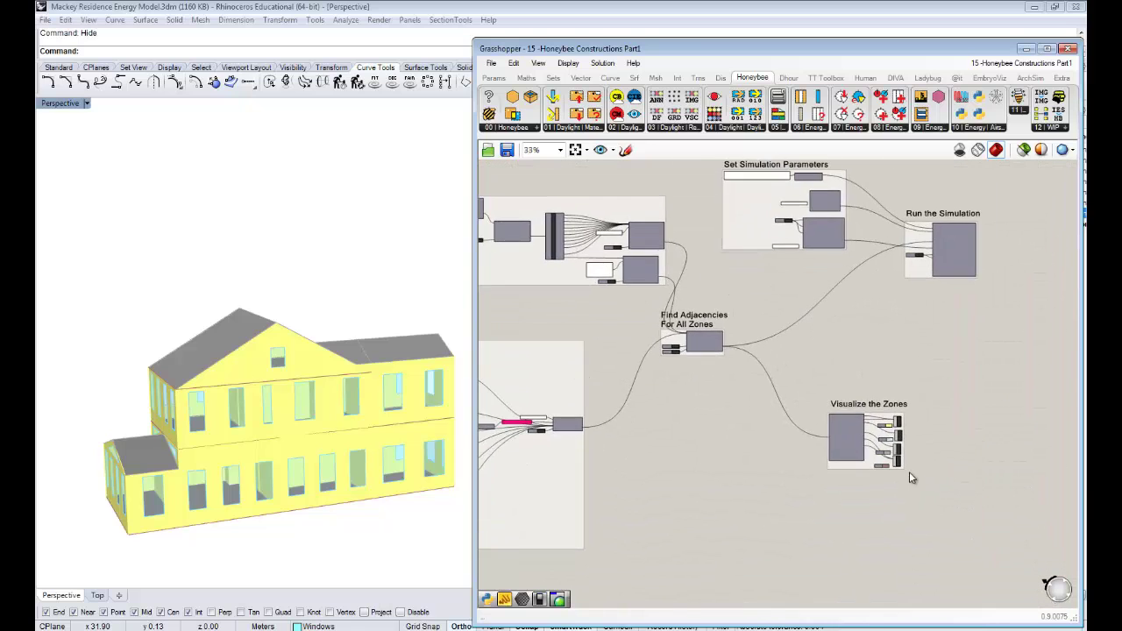
Examine the Visualize the Zones group, its wall preview and the available EnergyPlus construction components
scroll(786, 437, "up", 4)
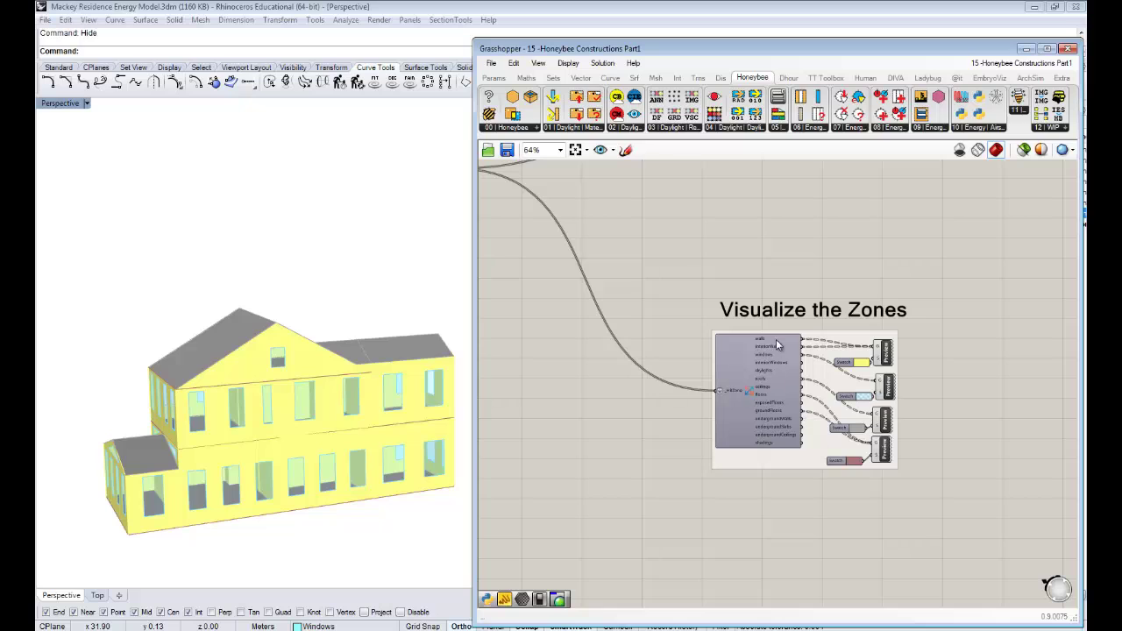
scroll(759, 353, "up", 2)
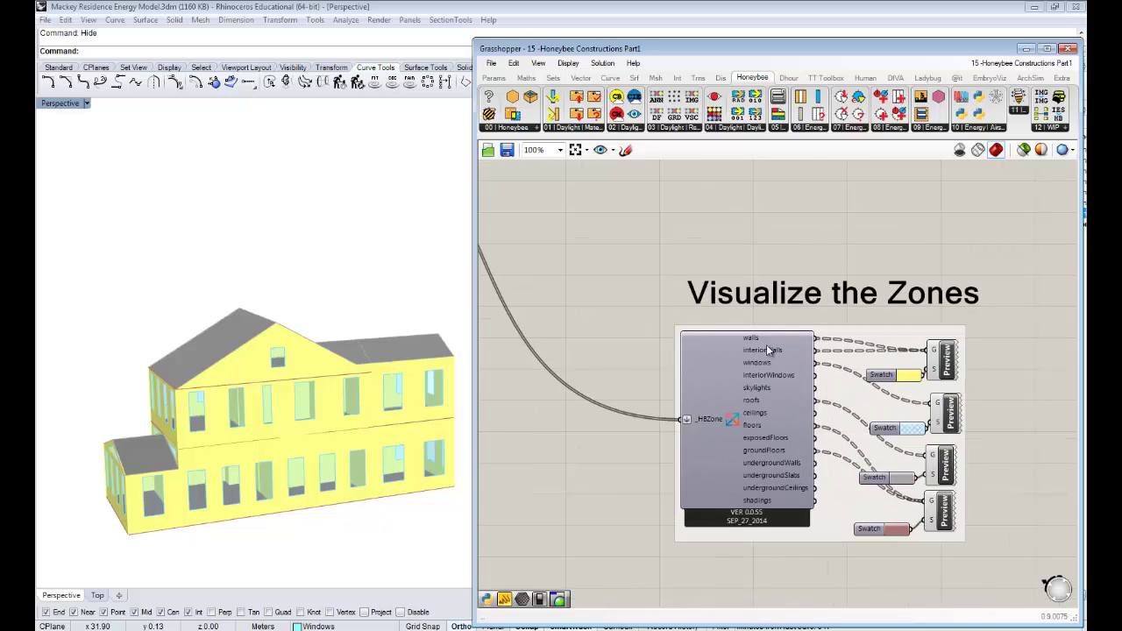
left_click(938, 361)
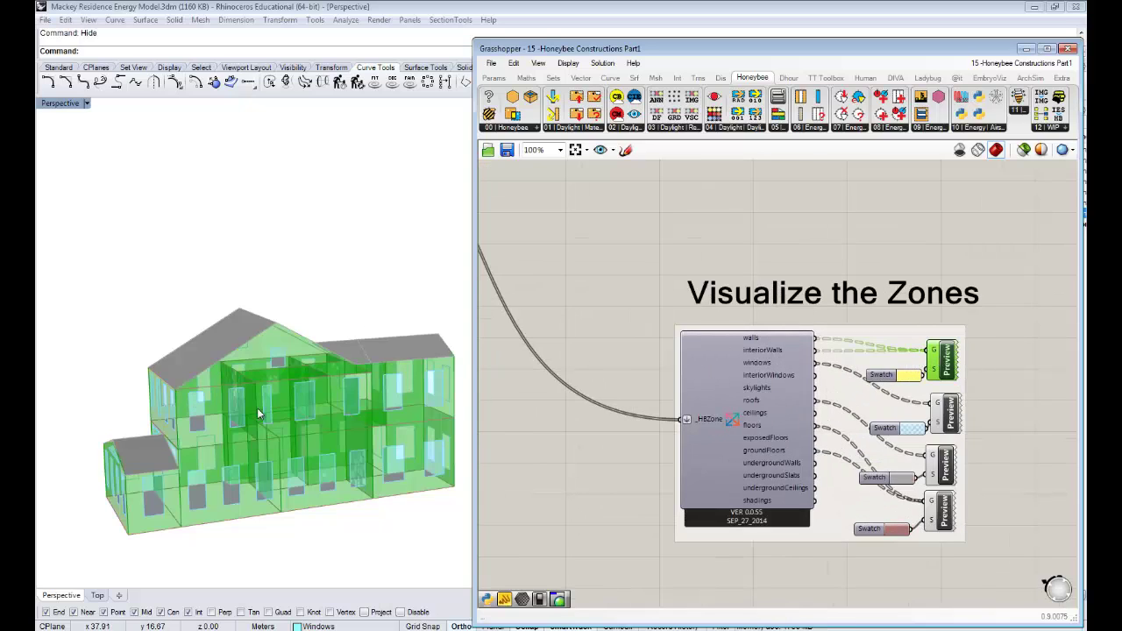
left_click(576, 311)
right_click_drag(683, 255, 718, 301)
scroll(719, 305, "down", 4)
right_click_drag(487, 201, 819, 350)
scroll(830, 328, "down", 1)
scroll(832, 327, "down", 2)
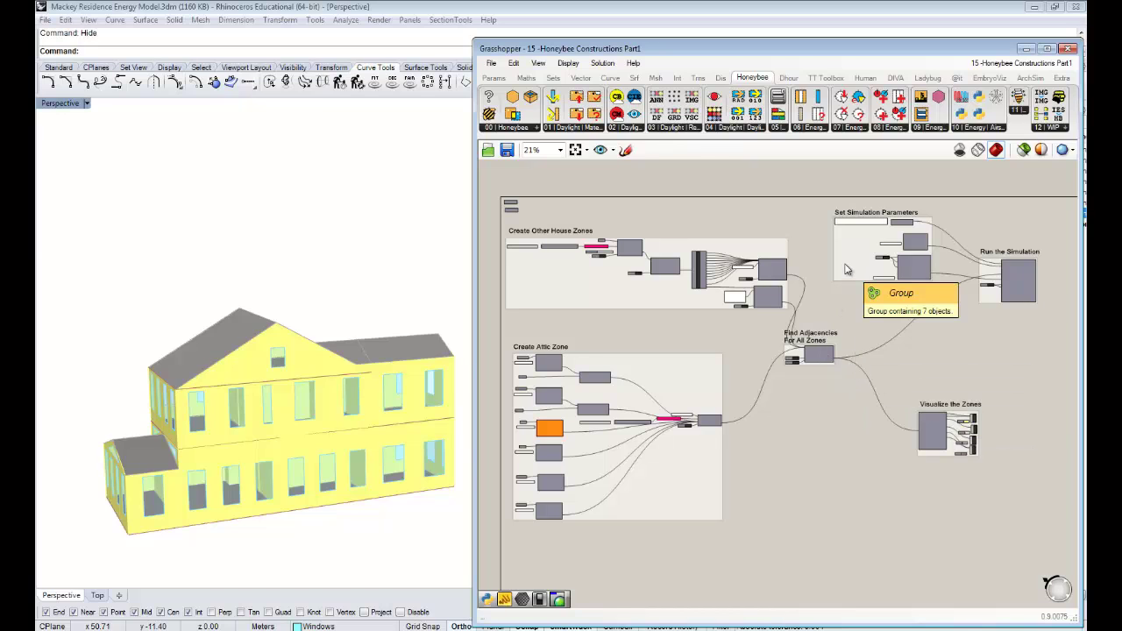
left_click(815, 130)
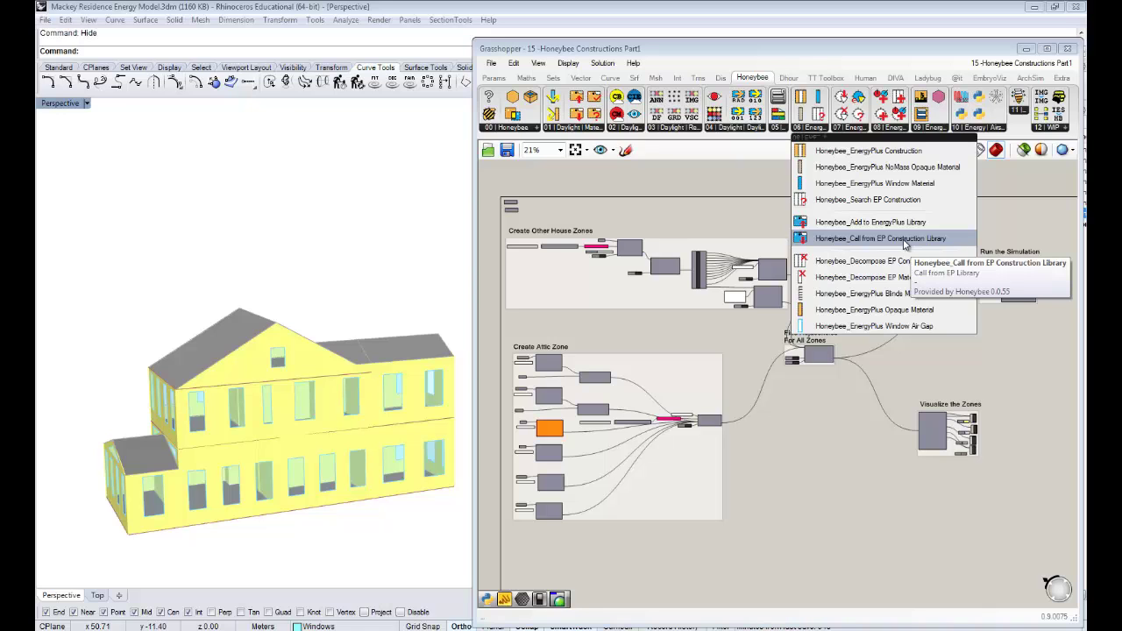
Place a Honeybee Label Zone Surfaces component beside the Find Adjacencies For All Zones group
scroll(759, 354, "up", 5)
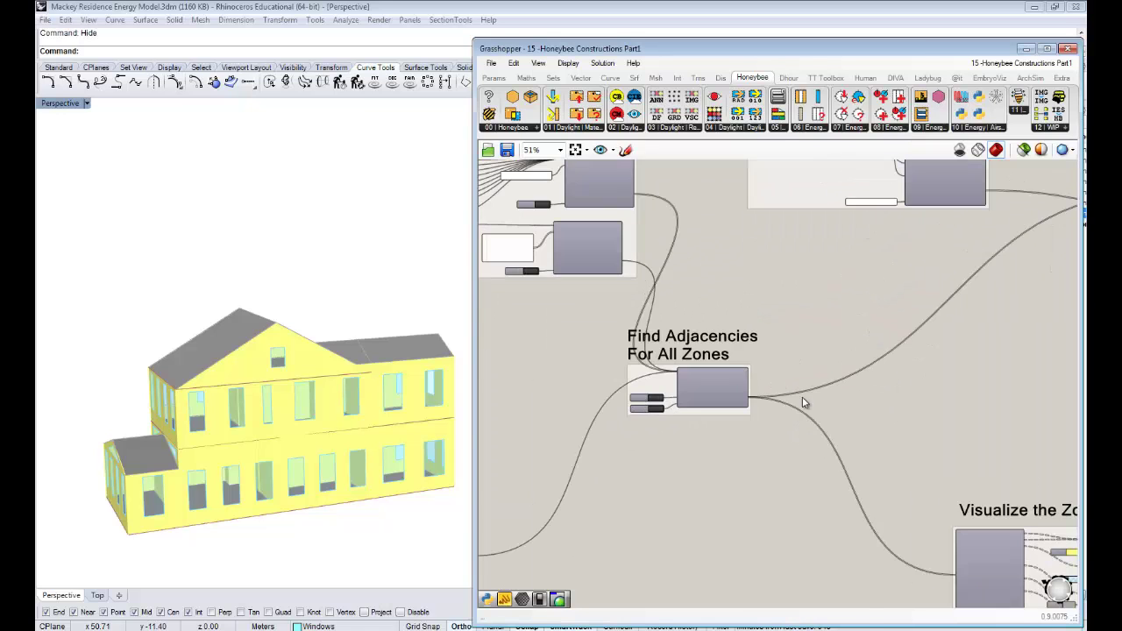
scroll(804, 399, "up", 5)
right_click_drag(263, 331, 204, 297)
right_click_drag(752, 400, 806, 391)
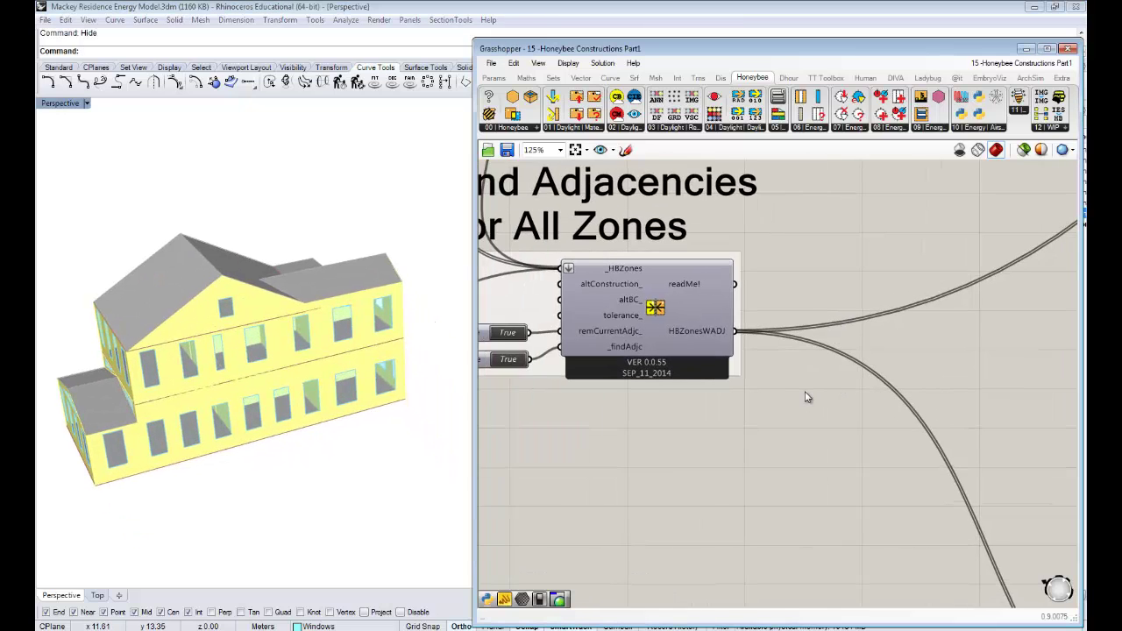
scroll(807, 397, "down", 2)
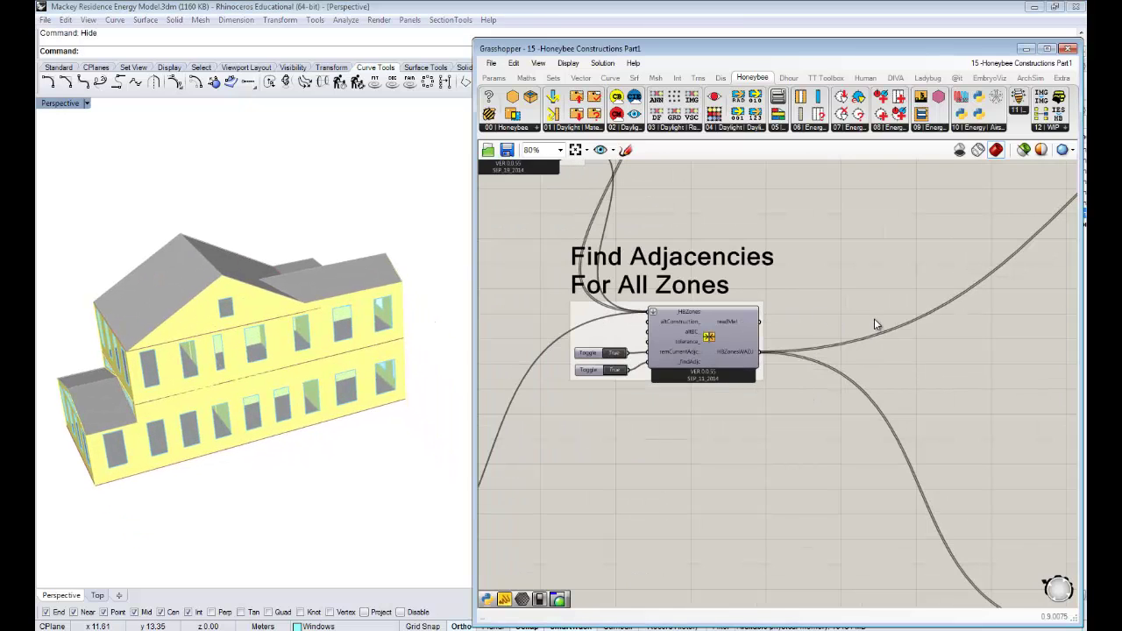
scroll(793, 438, "down", 2)
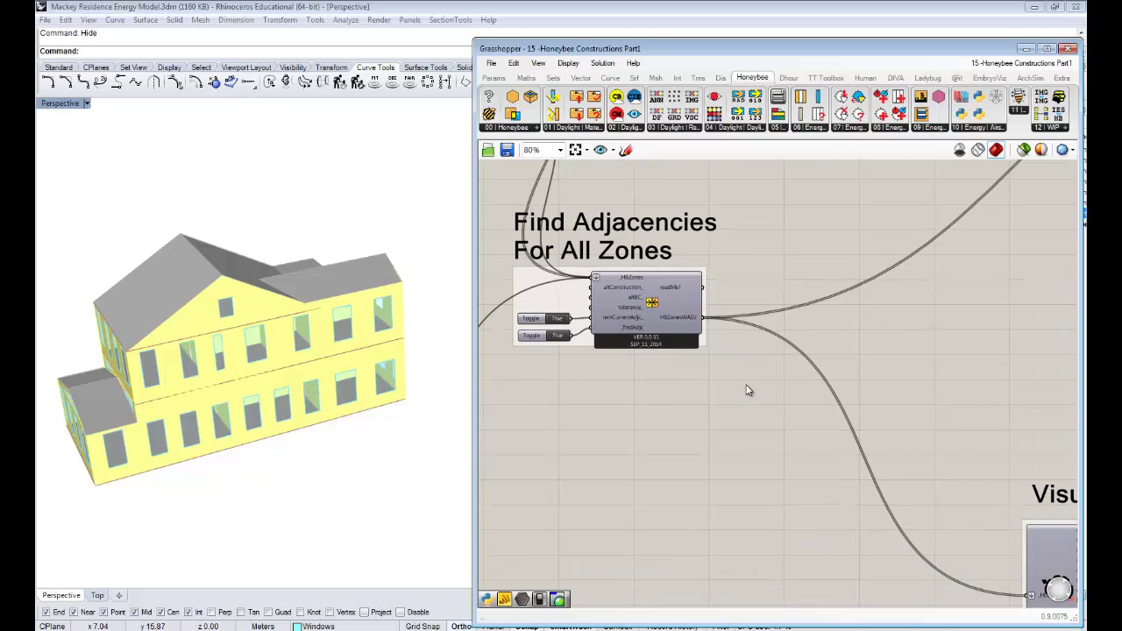
left_click(535, 133)
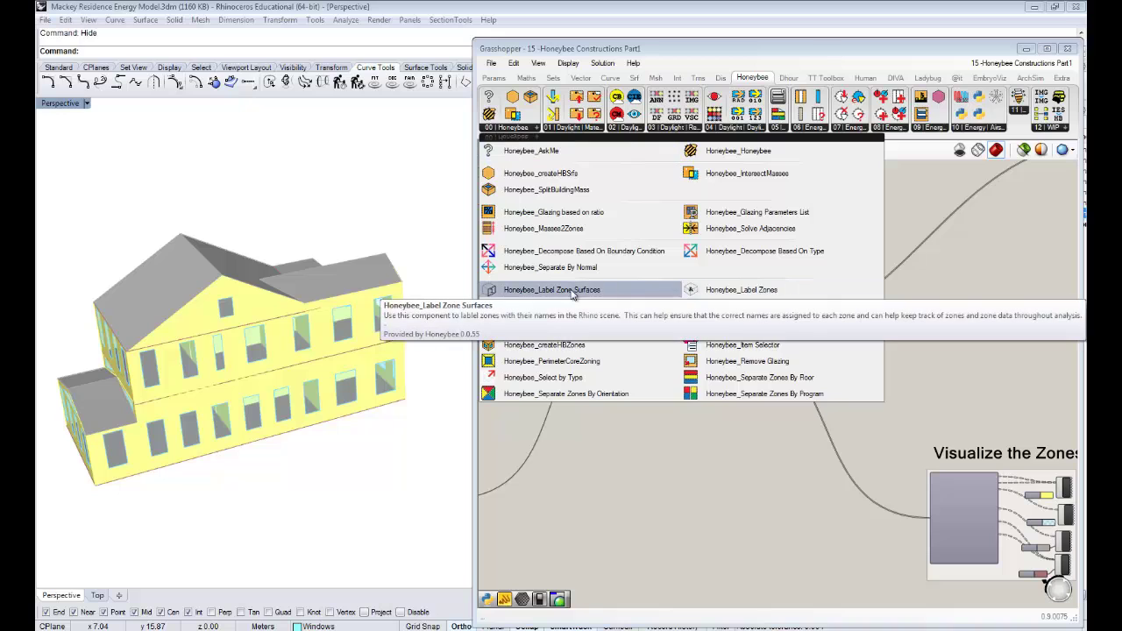
left_click_drag(571, 295, 881, 359)
scroll(880, 357, "up", 4)
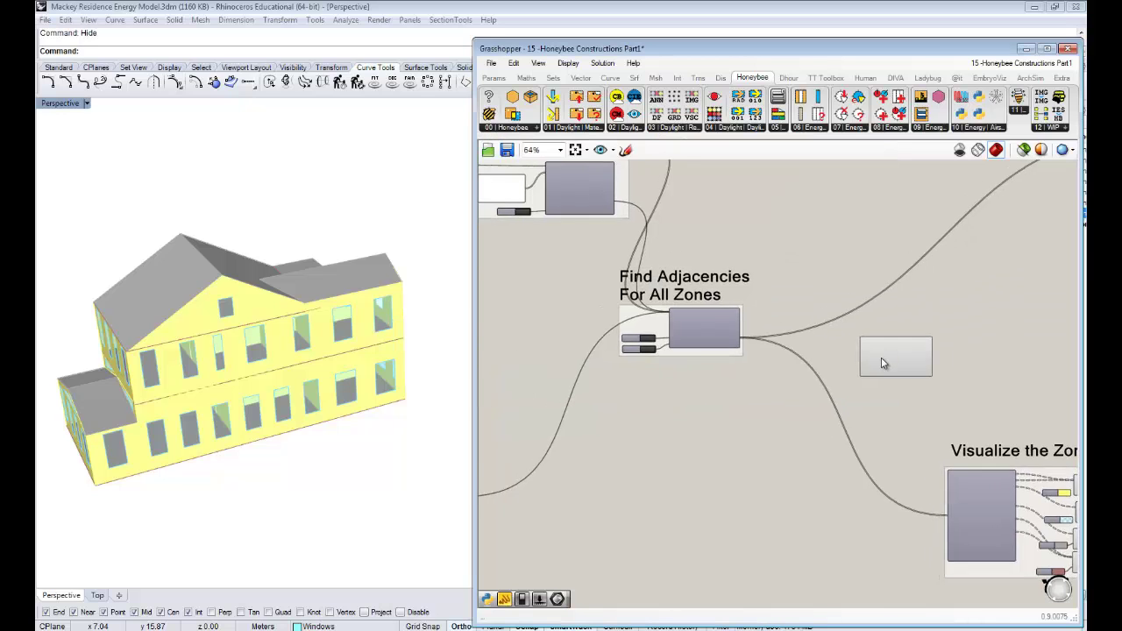
left_click_drag(948, 366, 950, 382)
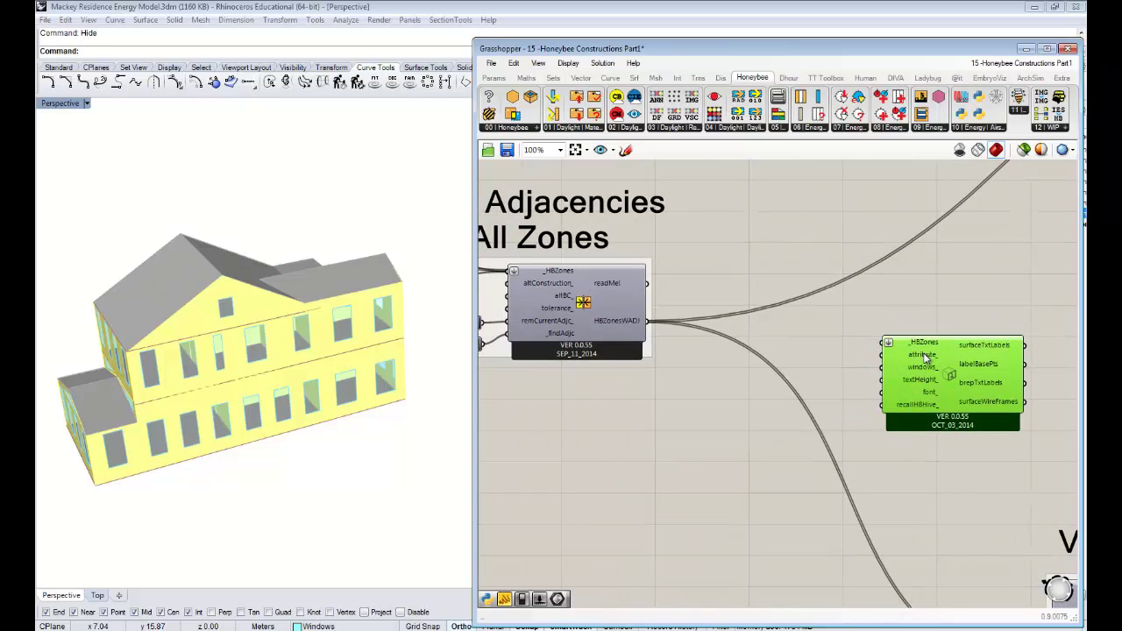
Feed the label component's attribute input from a Surface Attribute List set to EnergyPlus Construction, and its zones input from HBZonesWADJ
left_click(513, 128)
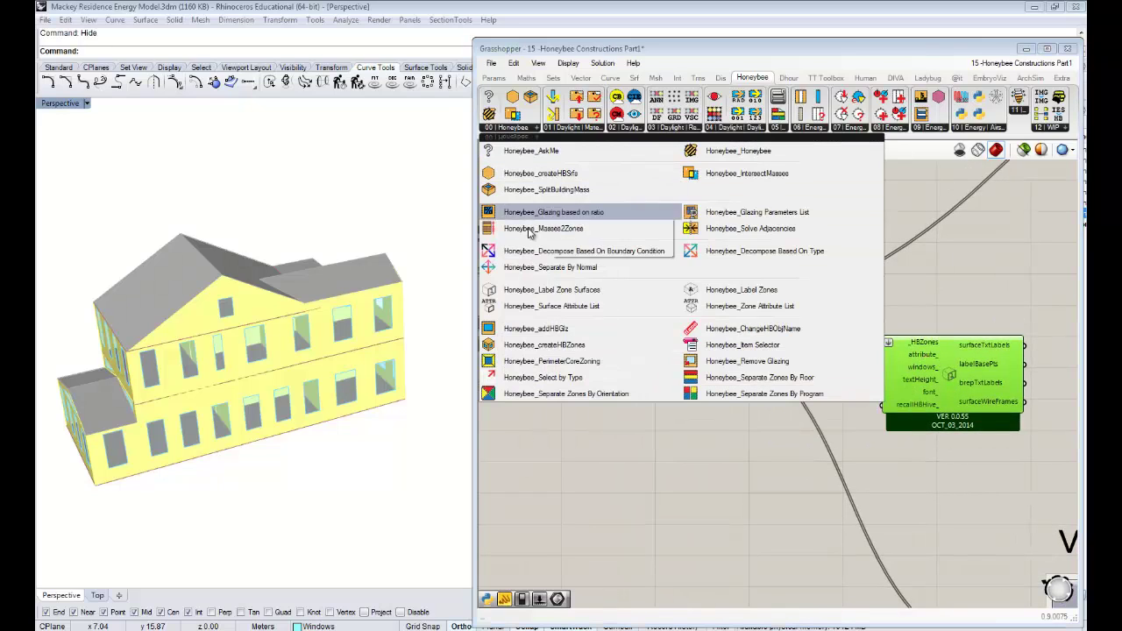
left_click(535, 307)
left_click(648, 407)
left_click_drag(692, 412, 883, 366)
left_click(766, 406)
left_click(805, 445)
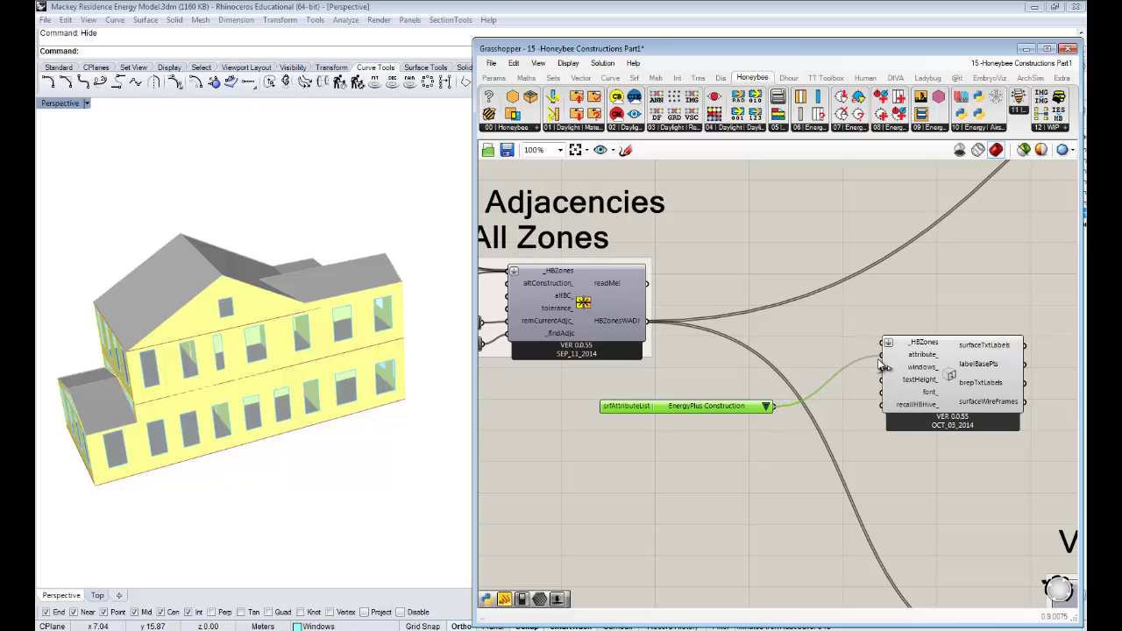
left_click_drag(646, 323, 887, 340)
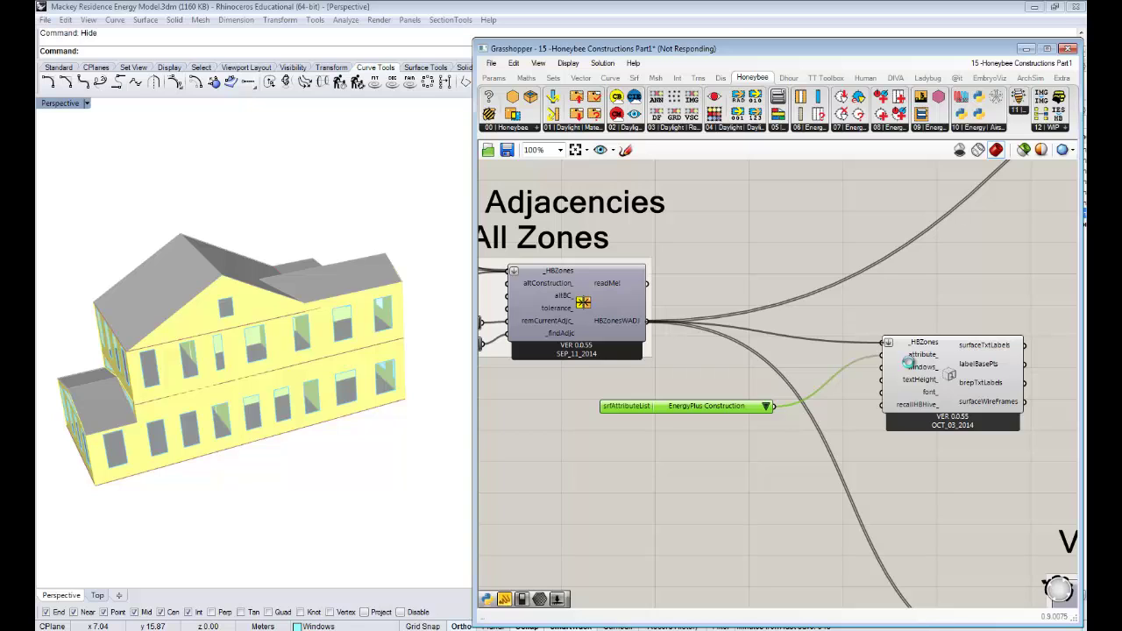
mouse_move(912, 366)
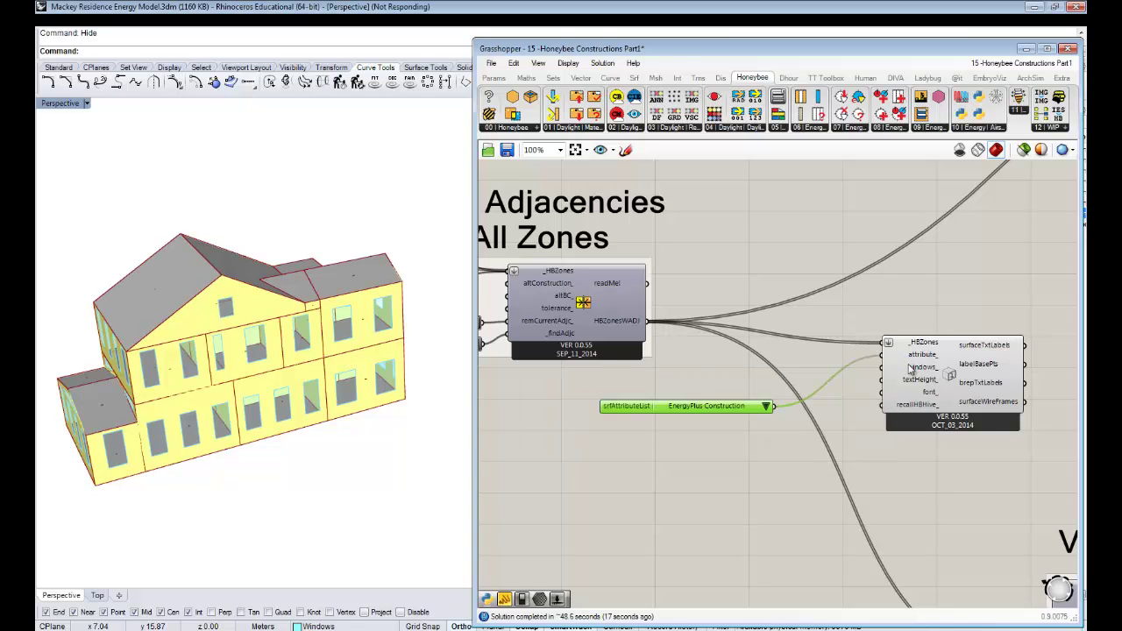
Turn off the preview of all components in the Visualize the Zones group
right_click_drag(948, 444, 843, 394)
right_click_drag(907, 418, 746, 297)
scroll(745, 297, "down", 2)
right_click_drag(839, 337, 743, 258)
left_click_drag(928, 472, 837, 296)
right_click(915, 275)
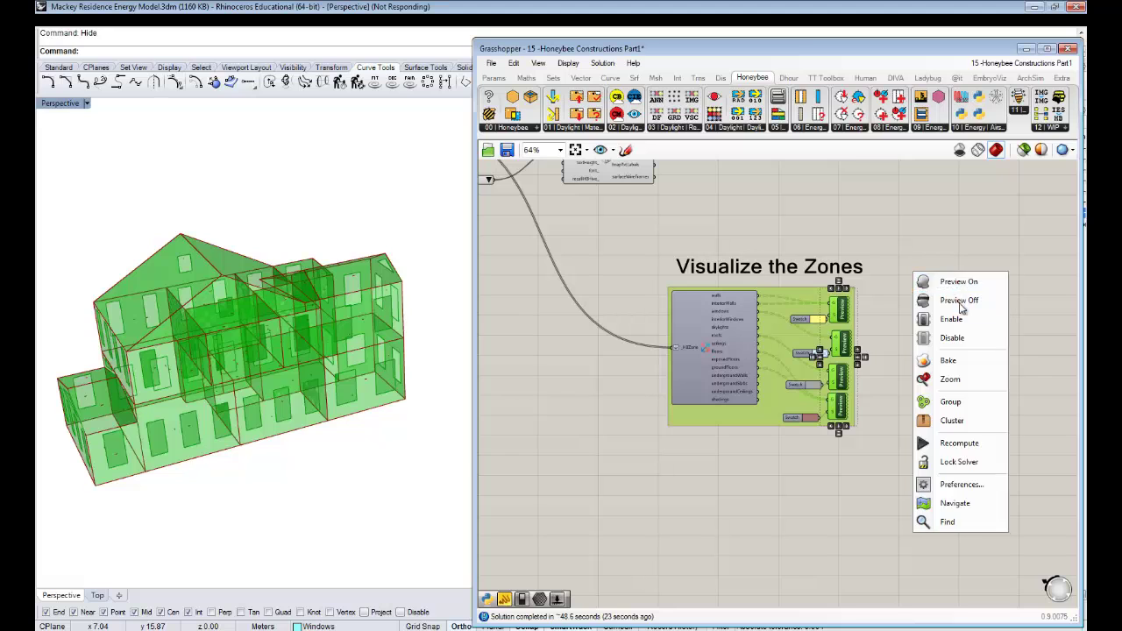
left_click(959, 302)
Inspect the surface construction labels inside the zone wireframes of the house model
scroll(264, 366, "up", 5)
scroll(228, 367, "up", 6)
scroll(210, 386, "up", 6)
scroll(213, 381, "up", 4)
scroll(208, 371, "up", 4)
right_click_drag(645, 304, 772, 467)
right_click_drag(175, 322, 214, 346)
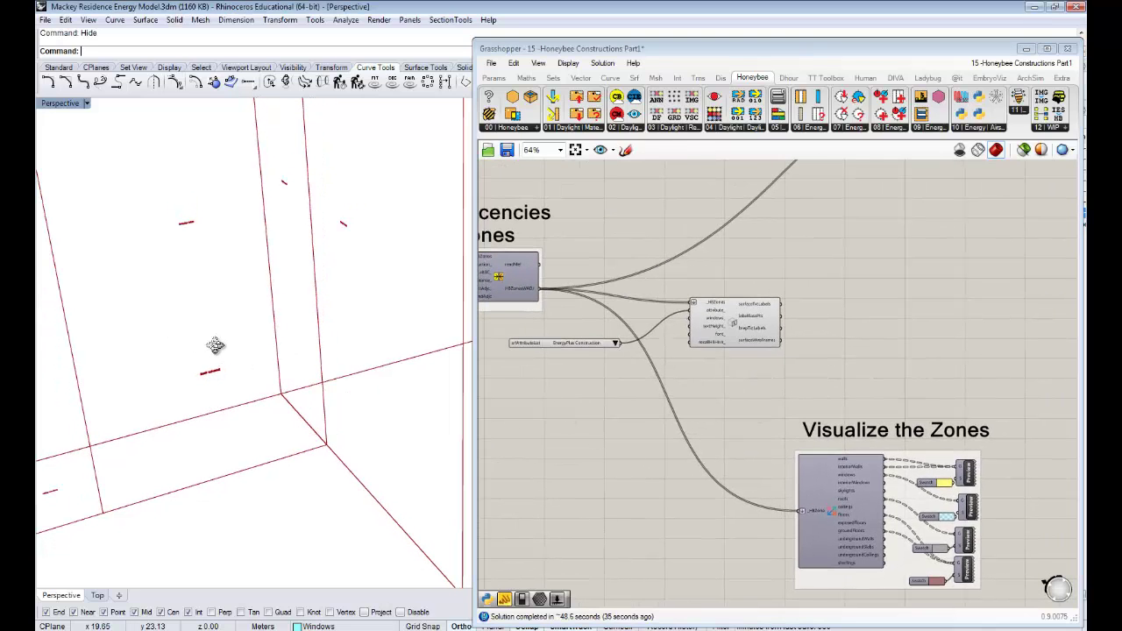
Insert a Honeybee Item Selector between HBZonesWADJ and the label component's zones input to choose a single zone
right_click_drag(750, 406, 860, 414)
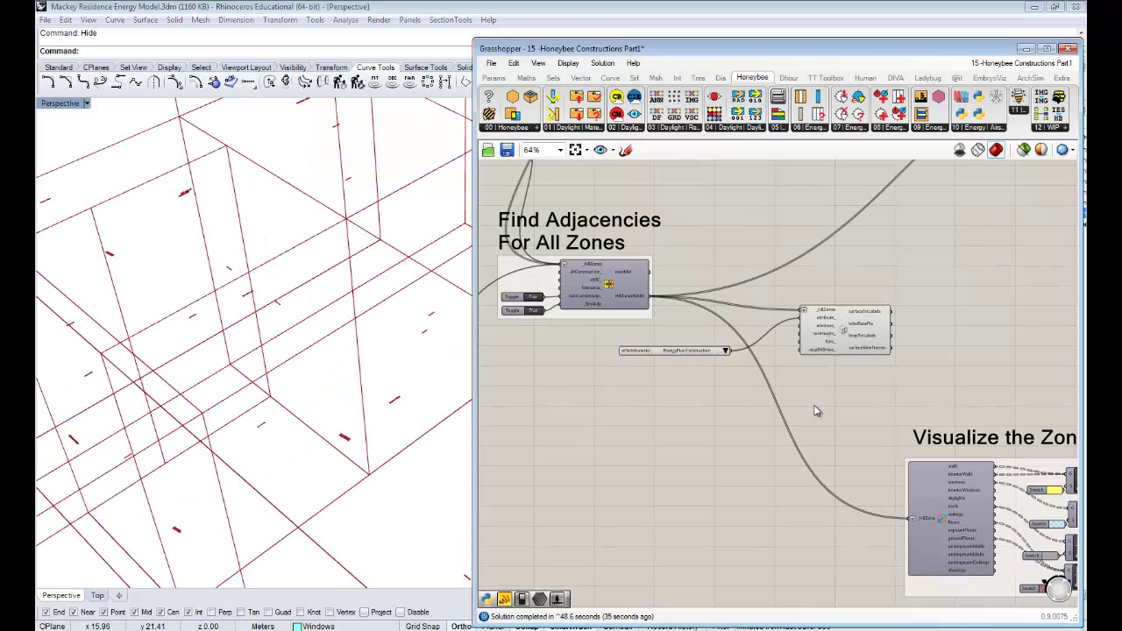
left_click(518, 128)
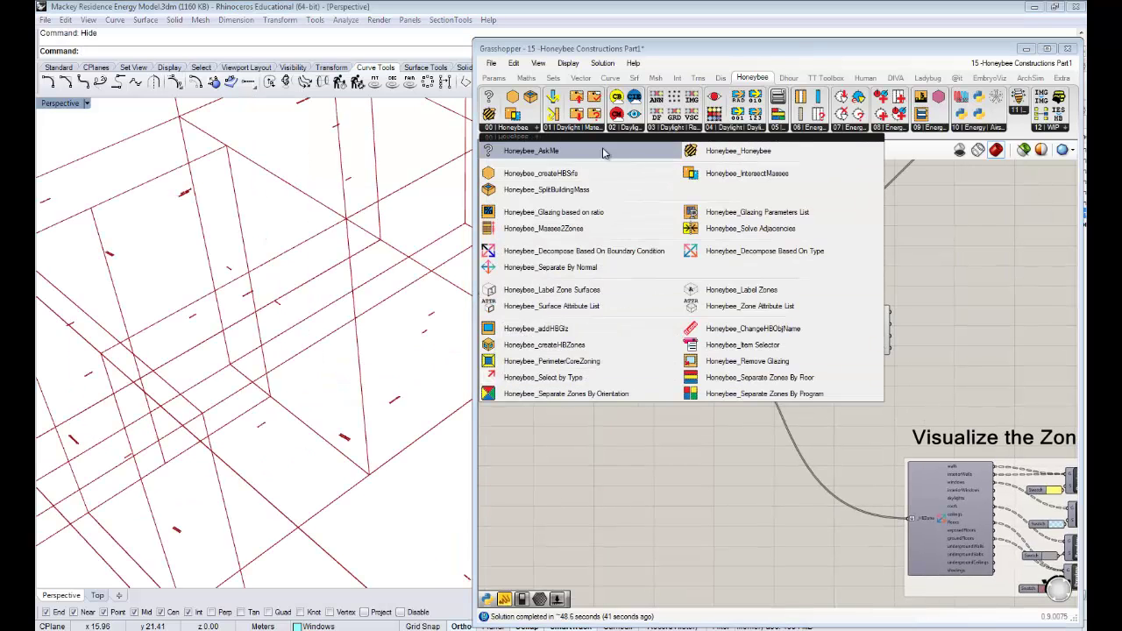
left_click(752, 344)
left_click(723, 305)
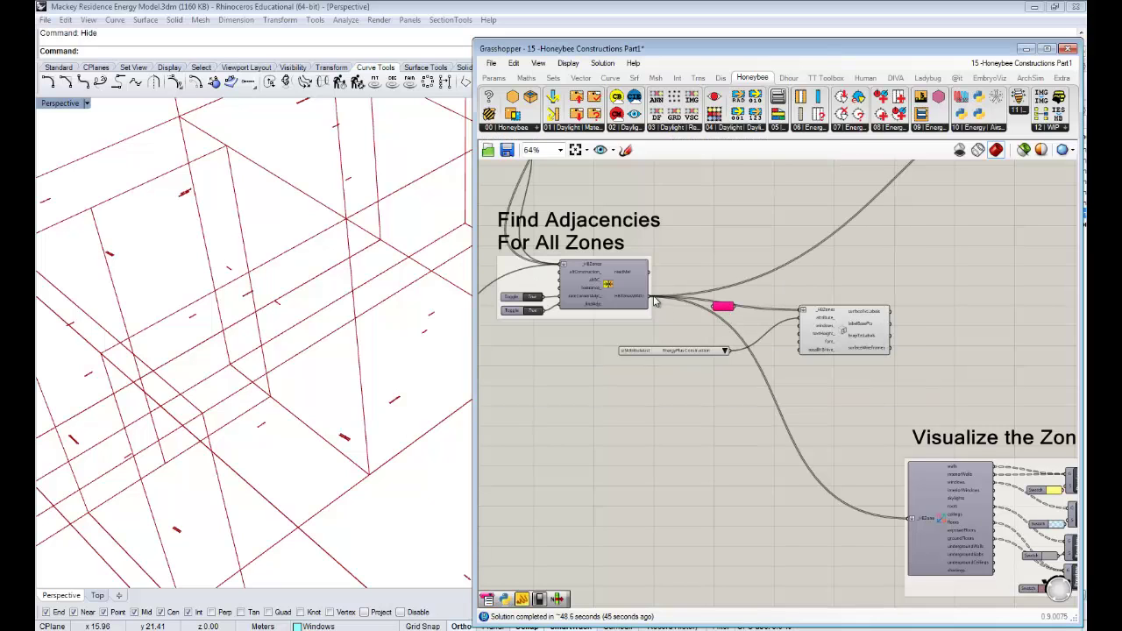
left_click_drag(706, 298, 714, 306)
left_click(742, 303)
left_click(763, 298)
left_click_drag(752, 307, 802, 312)
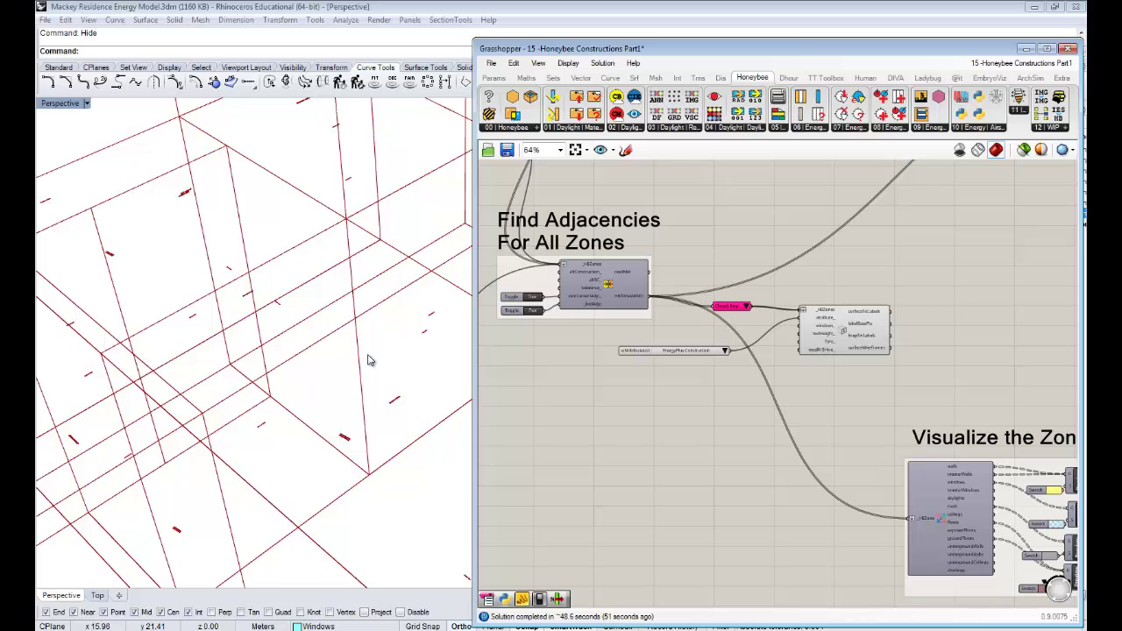
Turn off the preview of the Item Selector so the selected zone's solid geometry is hidden
scroll(318, 334, "down", 8)
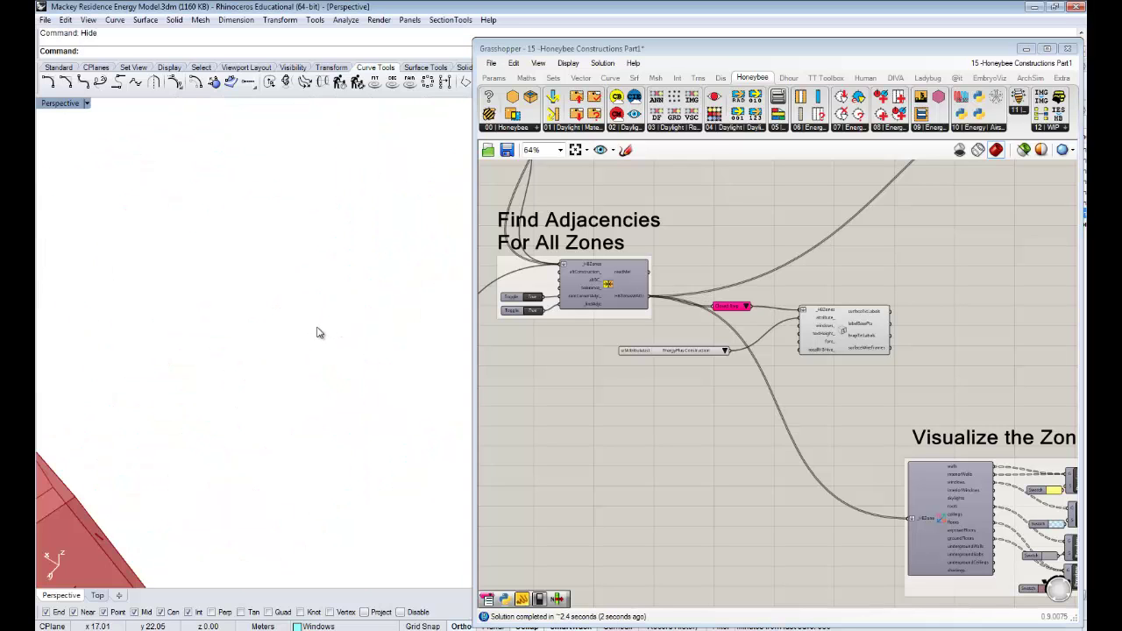
right_click_drag(318, 334, 262, 402)
scroll(247, 469, "up", 10)
scroll(247, 471, "down", 5)
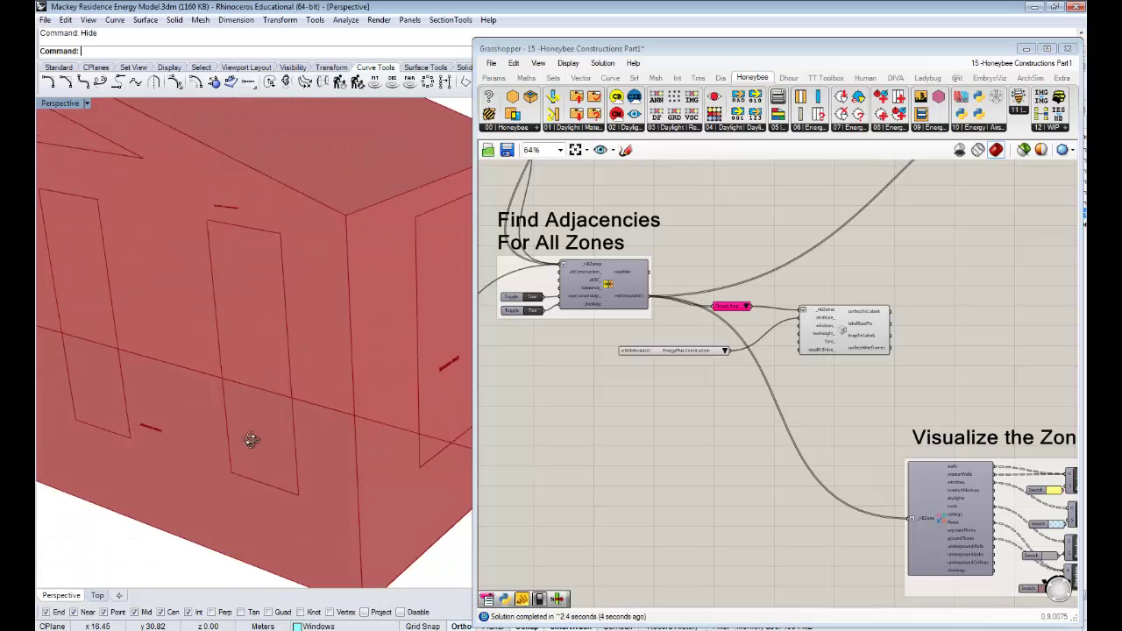
left_click(732, 306)
right_click(733, 306)
left_click(751, 293)
left_click(780, 256)
Inspect the EnergyPlus construction labels on the walls and roof of the selected zone
right_click_drag(330, 375, 359, 376)
scroll(355, 380, "up", 10)
scroll(357, 384, "down", 5)
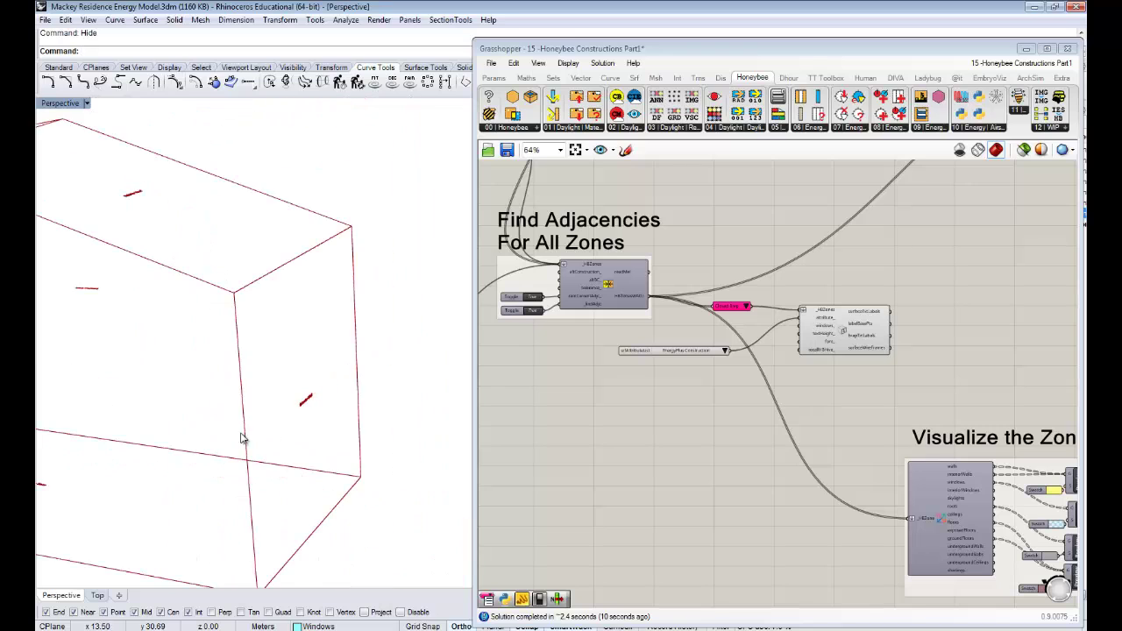
scroll(147, 426, "up", 8)
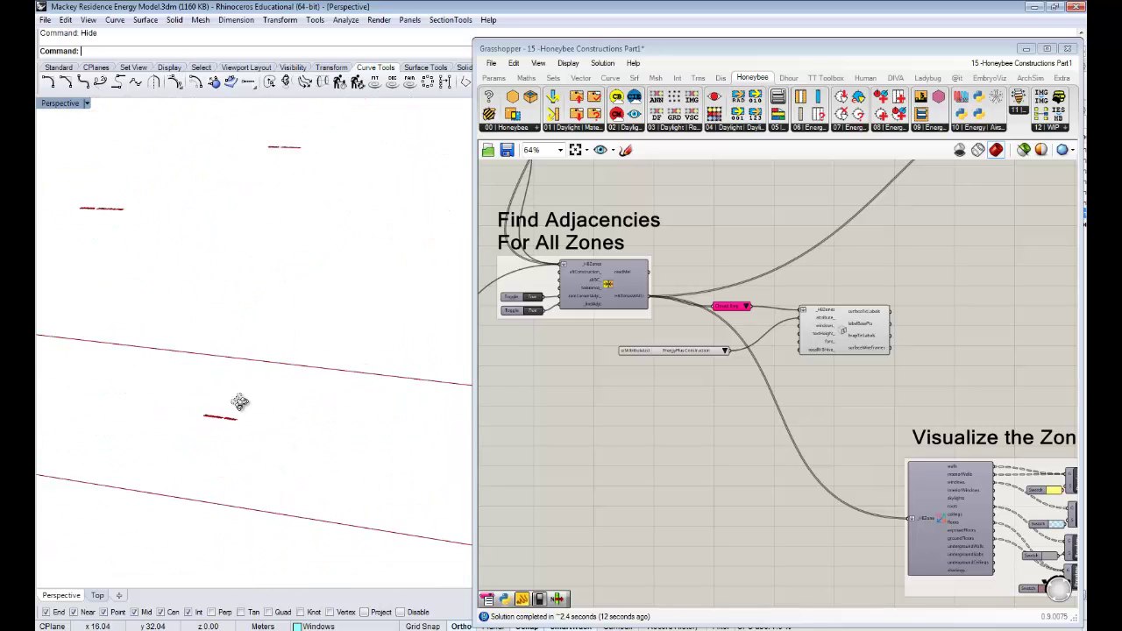
right_click_drag(219, 397, 359, 421, "shift")
scroll(248, 360, "up", 6)
scroll(303, 371, "down", 6)
scroll(325, 483, "up", 6)
right_click_drag(326, 484, 180, 391)
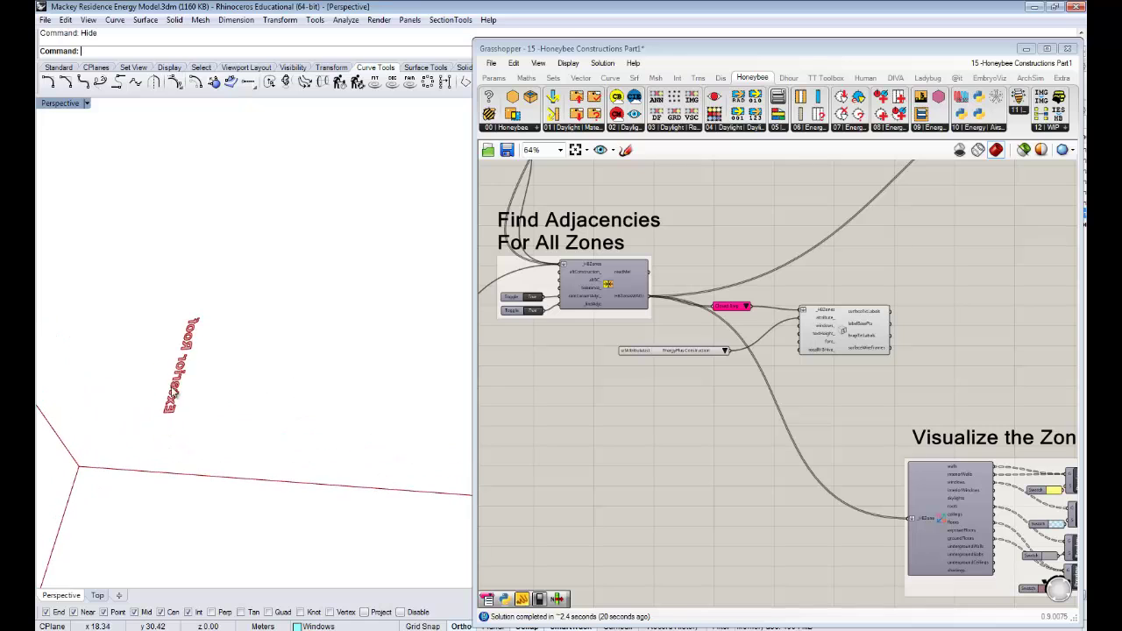
right_click_drag(237, 438, 342, 465)
right_click_drag(318, 285, 340, 383)
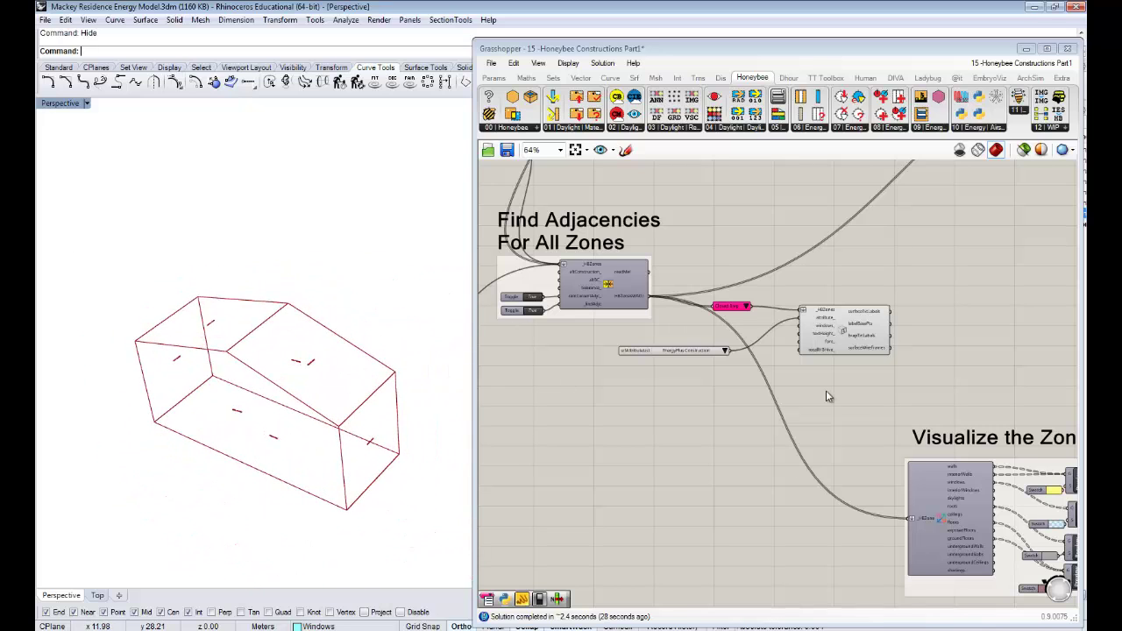
Delete the surface label component together with the Item Selector and the EnergyPlusConstruction value list that feed it
right_click_drag(844, 404, 789, 415)
left_click_drag(835, 425, 646, 299)
key("Delete")
right_click_drag(712, 302, 761, 322)
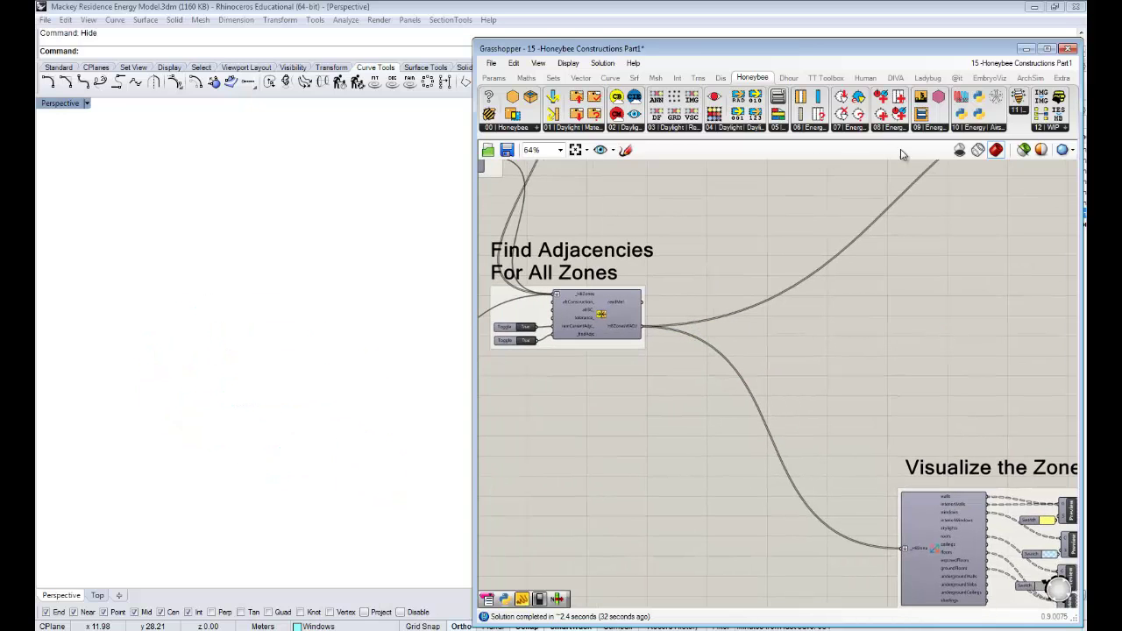
Place a Honeybee_Call from EP Construction Library component on the empty canvas below the Find Adjacencies group
left_click(814, 132)
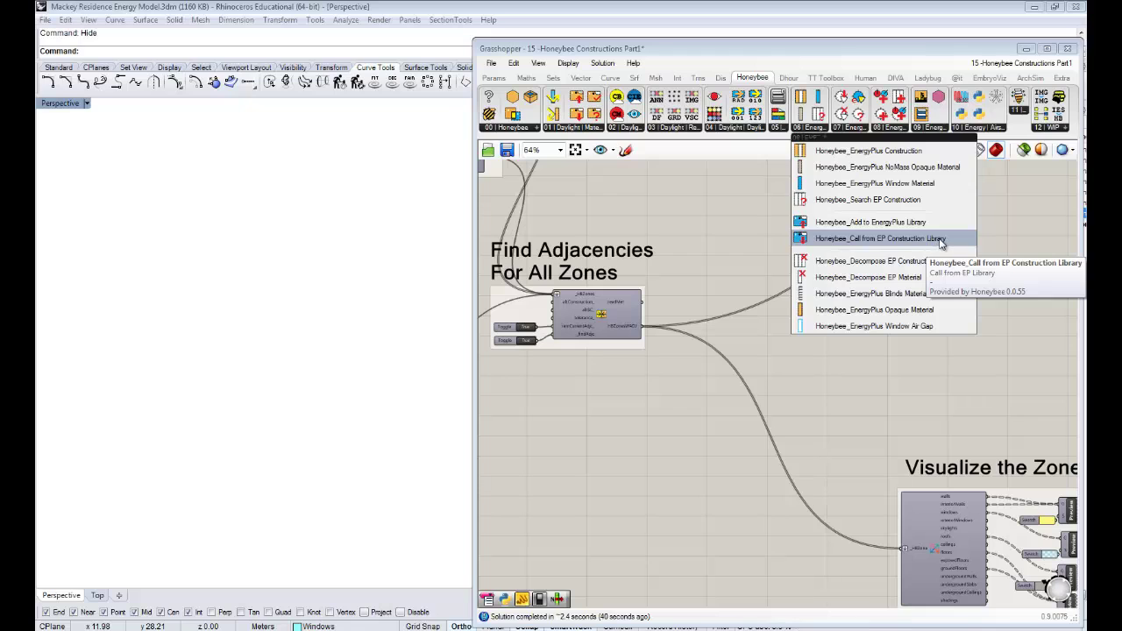
left_click_drag(942, 243, 637, 420)
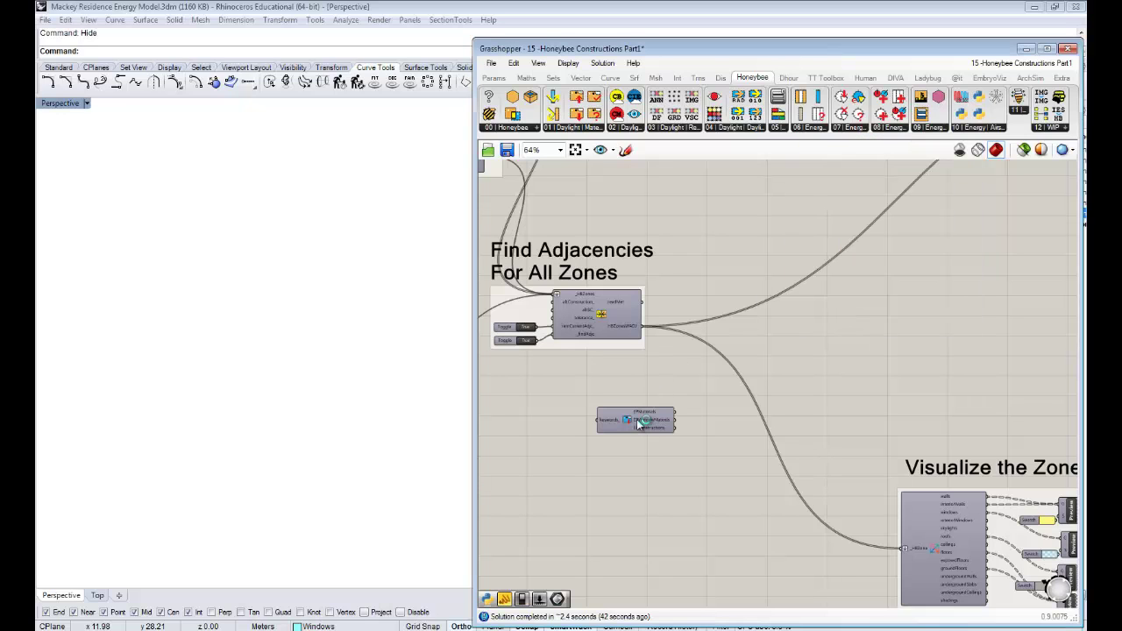
scroll(712, 432, "up", 4)
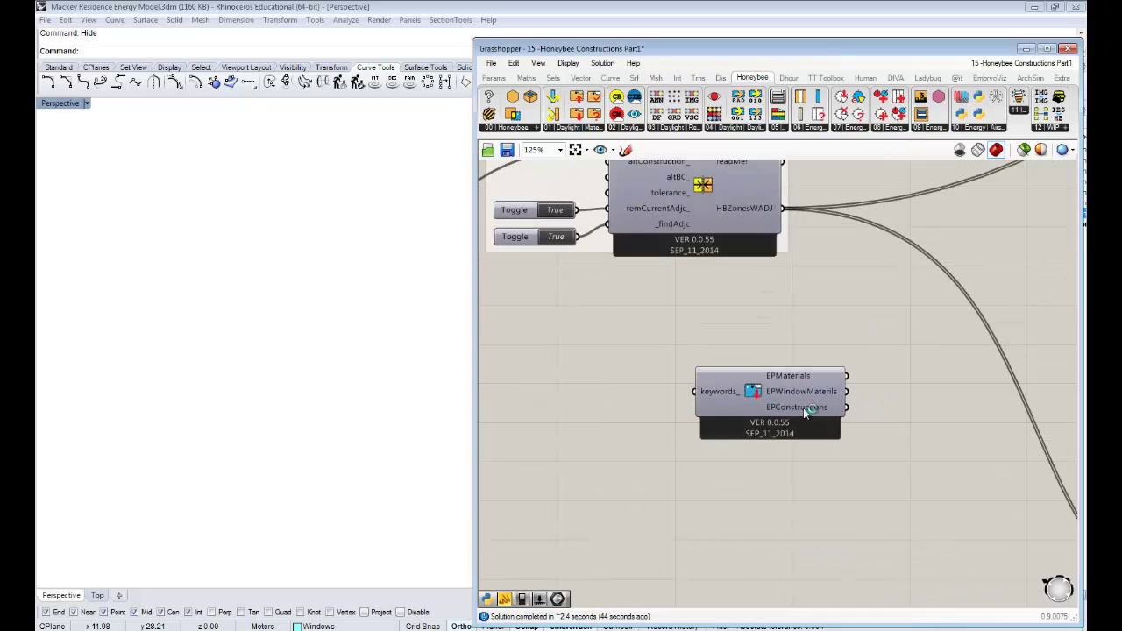
mouse_move(803, 407)
left_click_drag(739, 403, 558, 403)
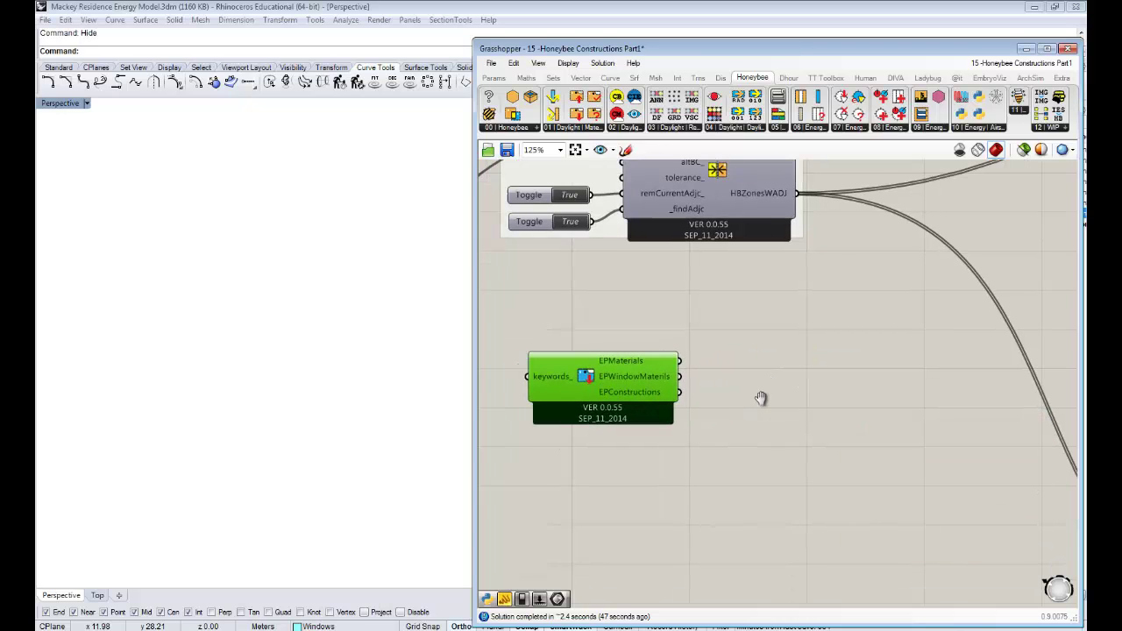
Add a Panel beside the library component and connect the EPConstructions output to it
double_click(790, 404)
type("pan")
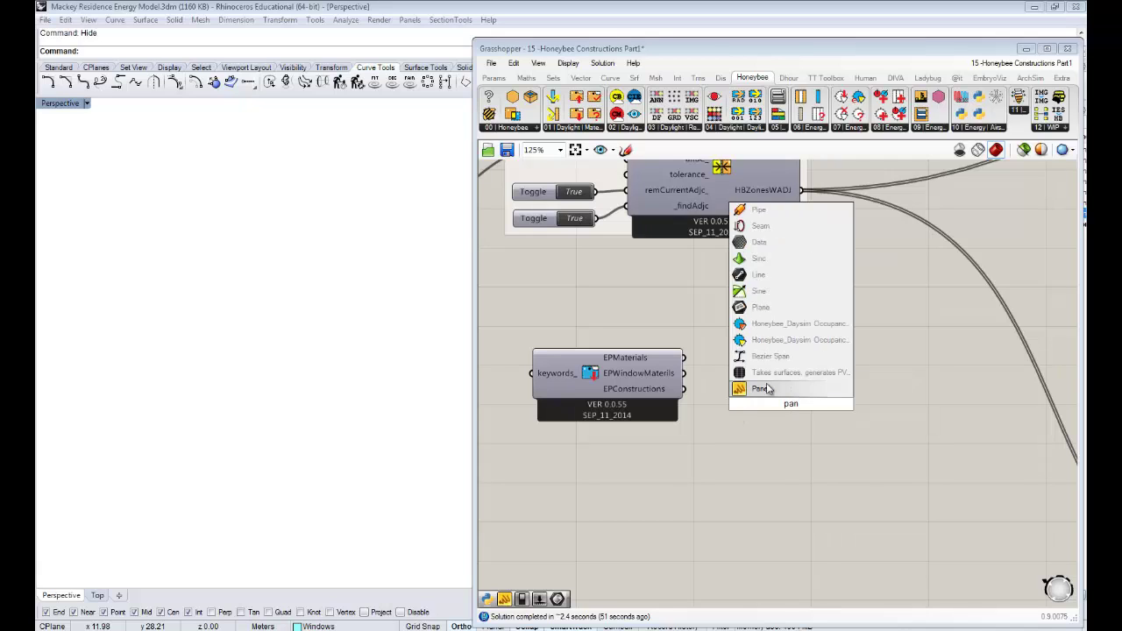
left_click(764, 389)
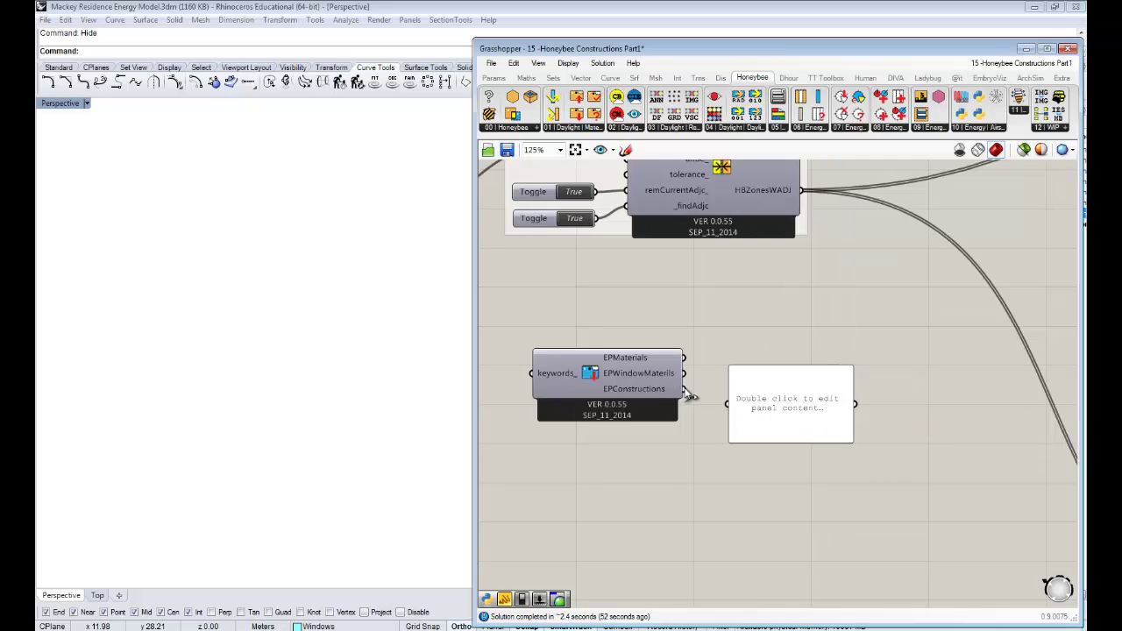
left_click_drag(684, 389, 730, 405)
Enlarge the panel in width and height so that each construction name fits on one line
left_click_drag(850, 440, 983, 541)
scroll(801, 483, "down", 3)
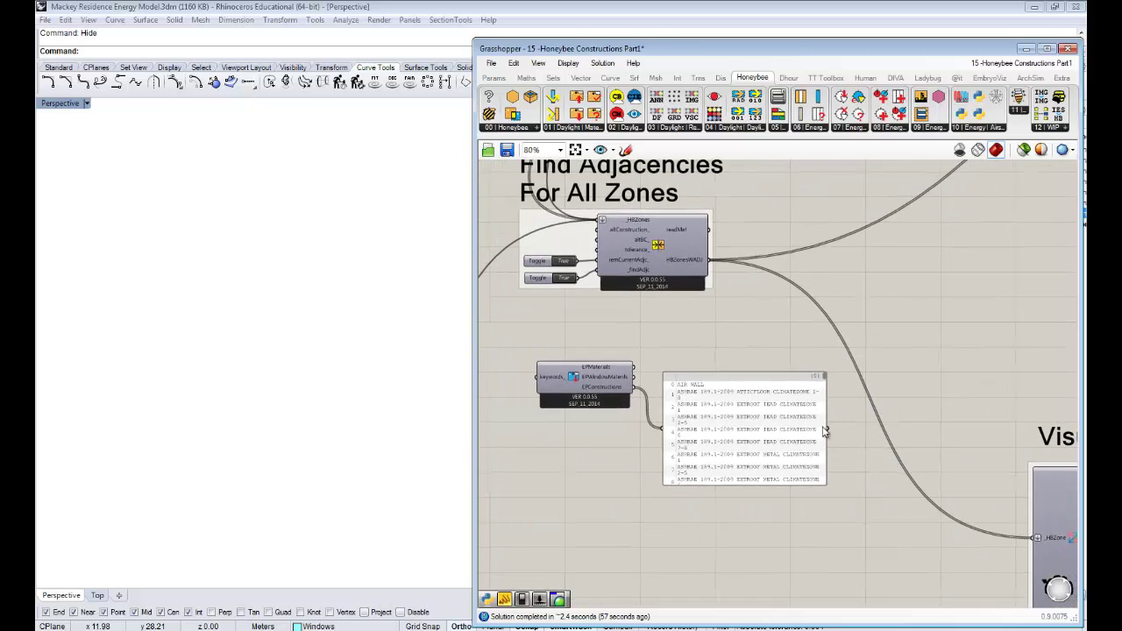
left_click(823, 406)
left_click_drag(823, 401, 972, 401)
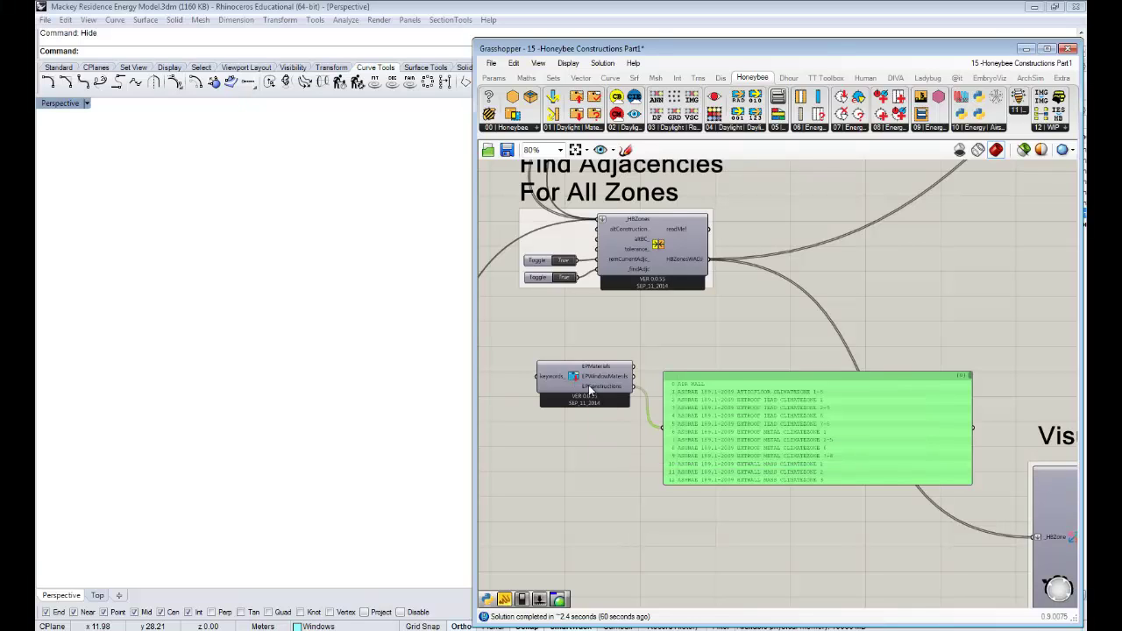
mouse_move(589, 386)
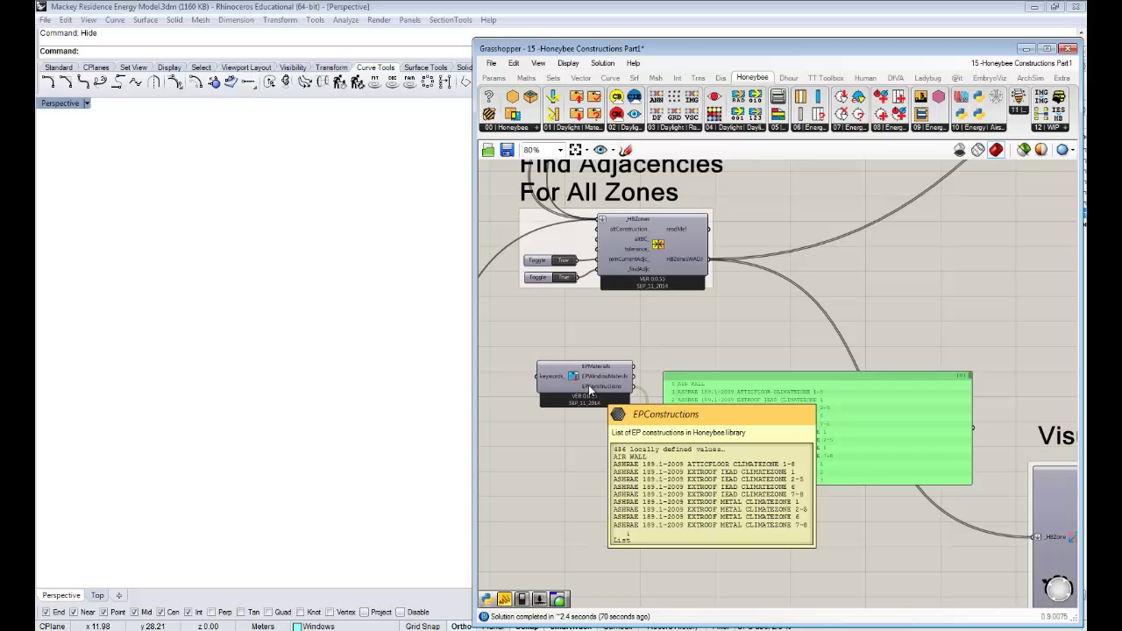
left_click_drag(787, 374, 788, 276)
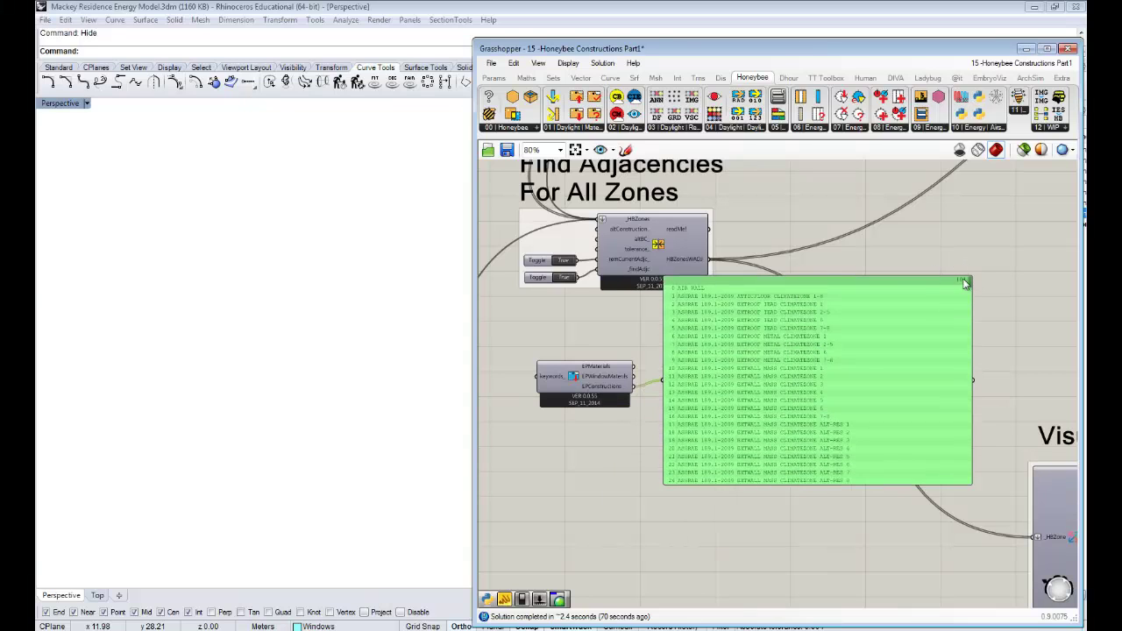
Read through the EnergyPlus construction list, covering the generic exterior and interior constructions and the ASHRAE 189.1-2009 climate zone entries
left_click_drag(970, 284, 976, 501)
scroll(897, 504, "up", 5)
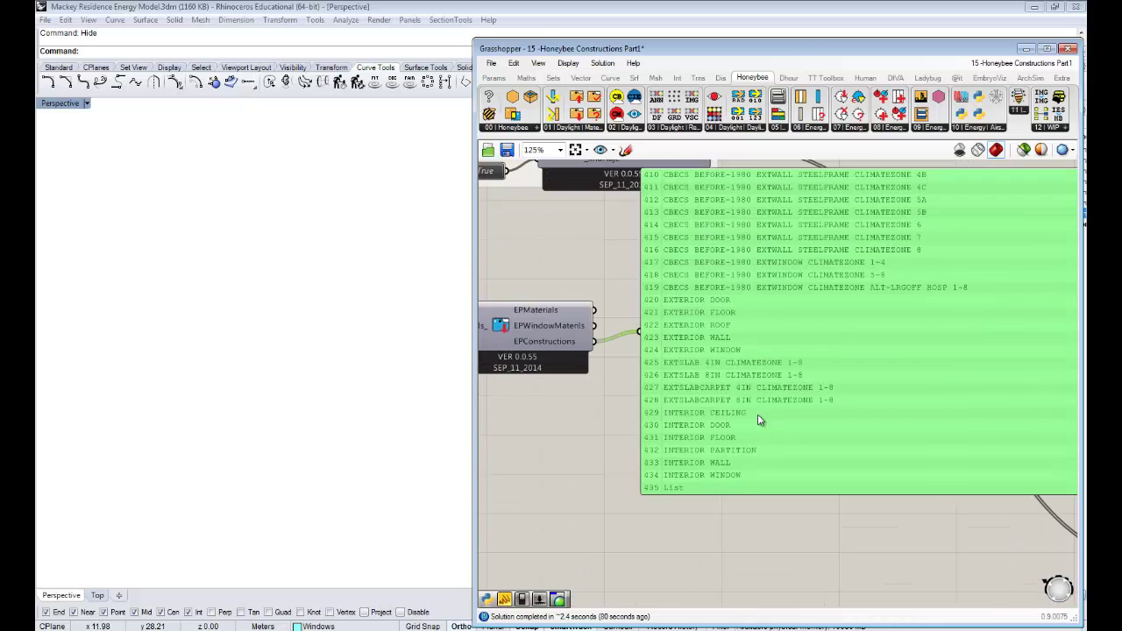
right_click_drag(691, 315, 680, 310)
left_click(548, 403)
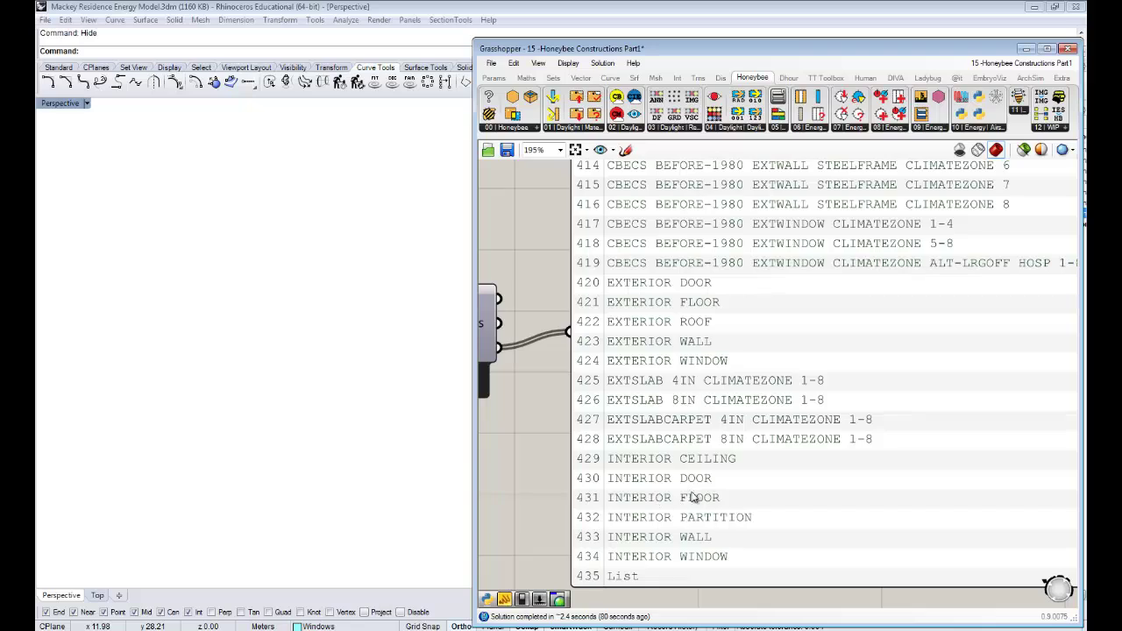
scroll(689, 499, "down", 4)
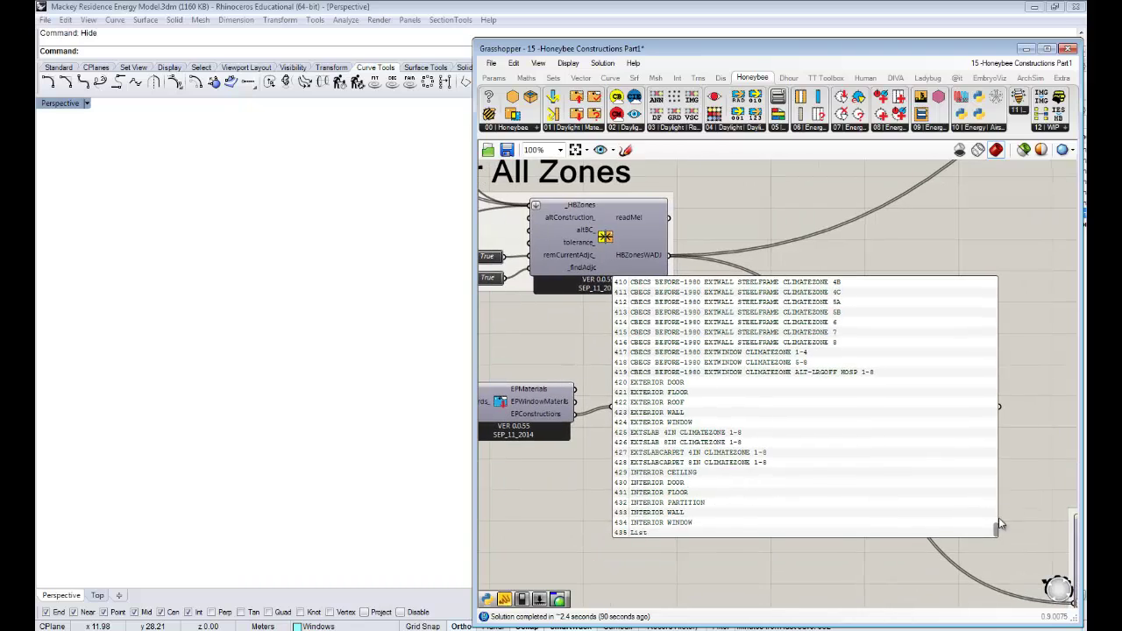
left_click_drag(995, 530, 998, 268)
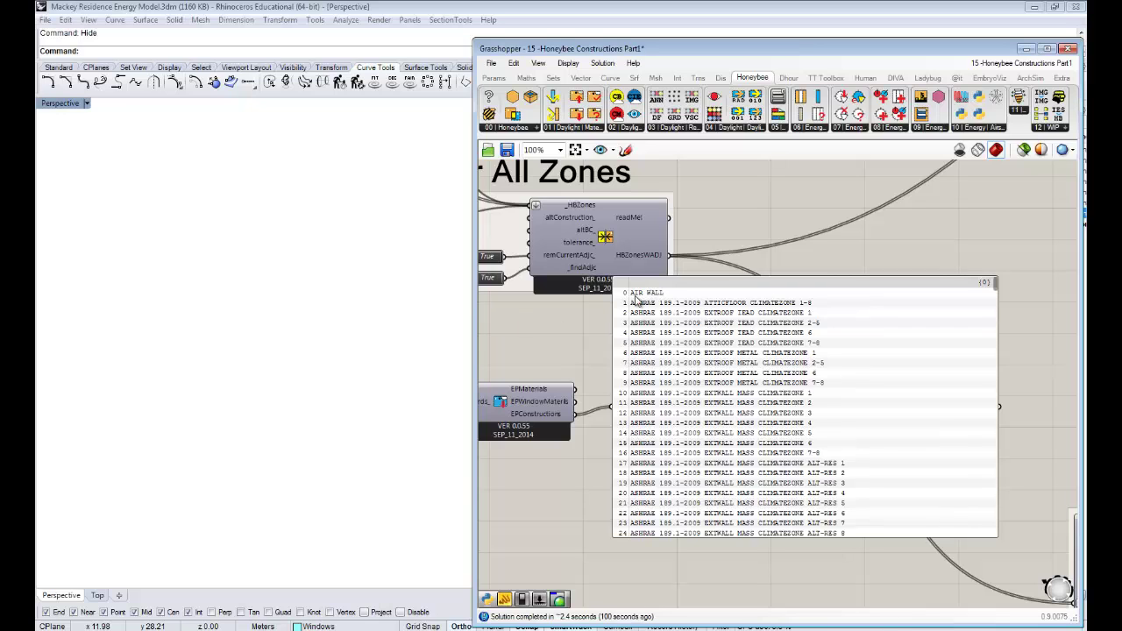
scroll(648, 311, "up", 3)
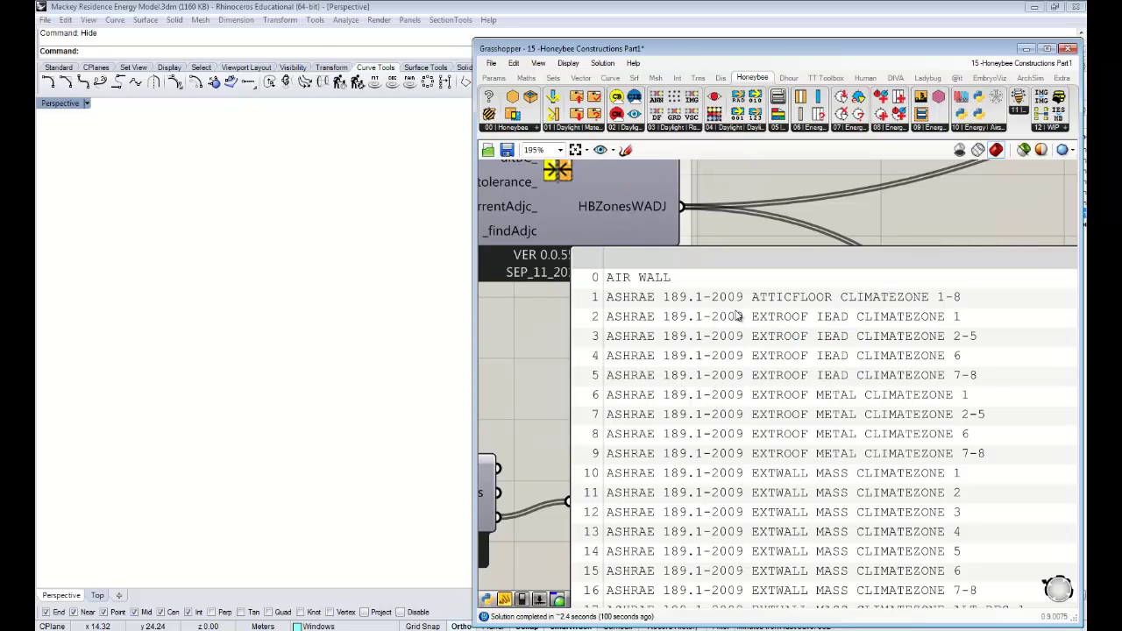
scroll(714, 314, "down", 3)
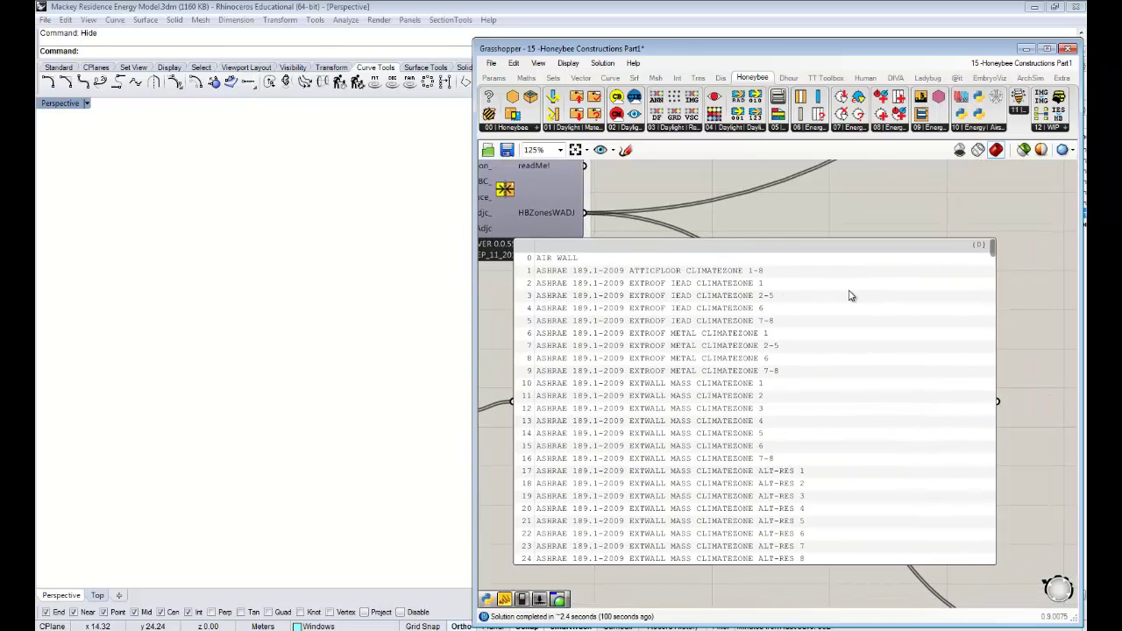
right_click_drag(848, 295, 903, 291)
mouse_move(1048, 250)
left_mouse_down()
mouse_move(1049, 465)
mouse_move(1043, 237)
left_mouse_up()
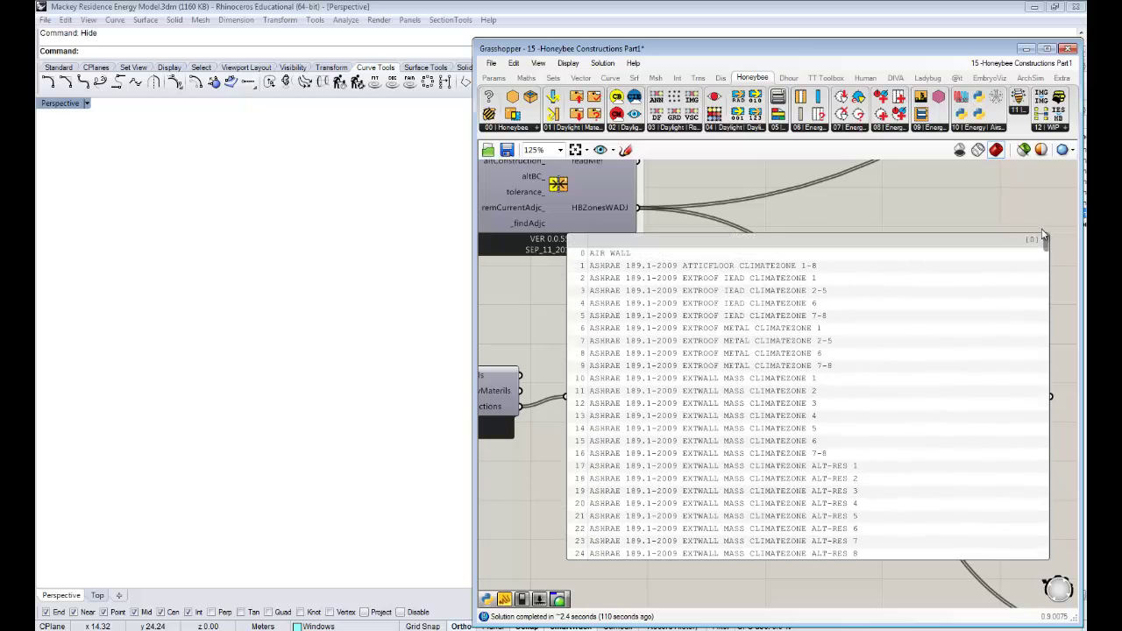
scroll(917, 257, "down", 4)
left_click(834, 304)
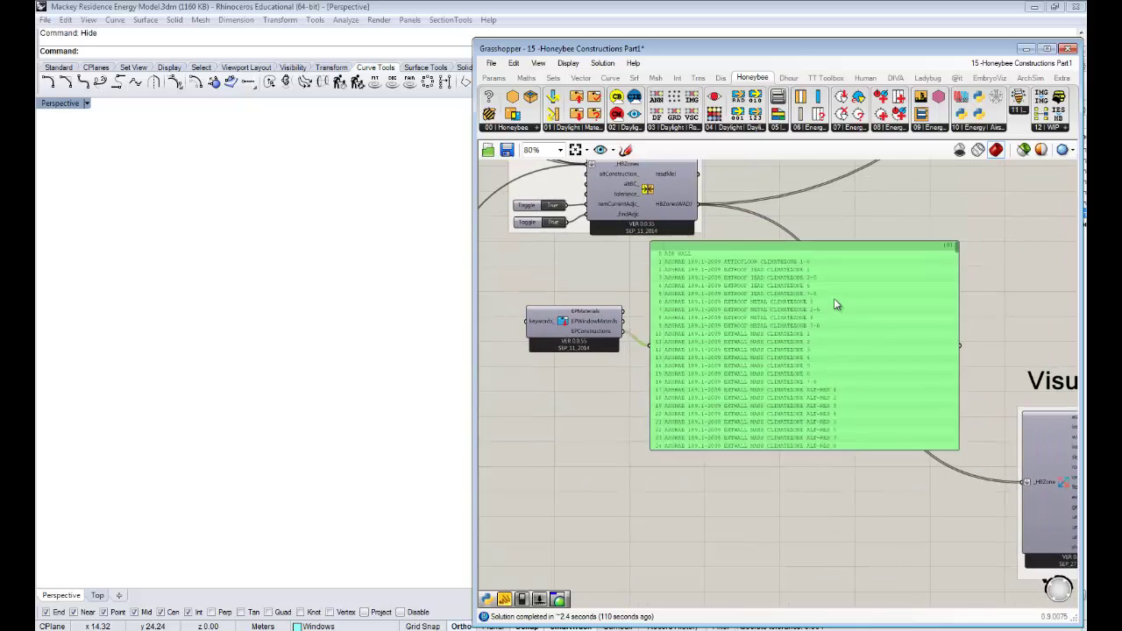
scroll(708, 279, "up", 2)
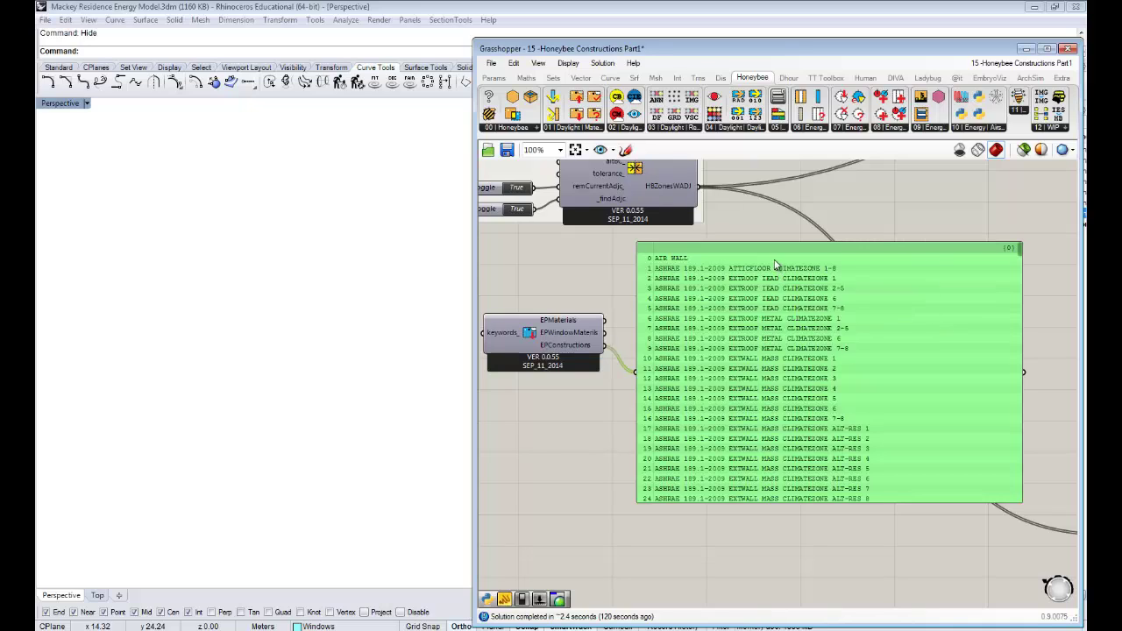
left_click(891, 231)
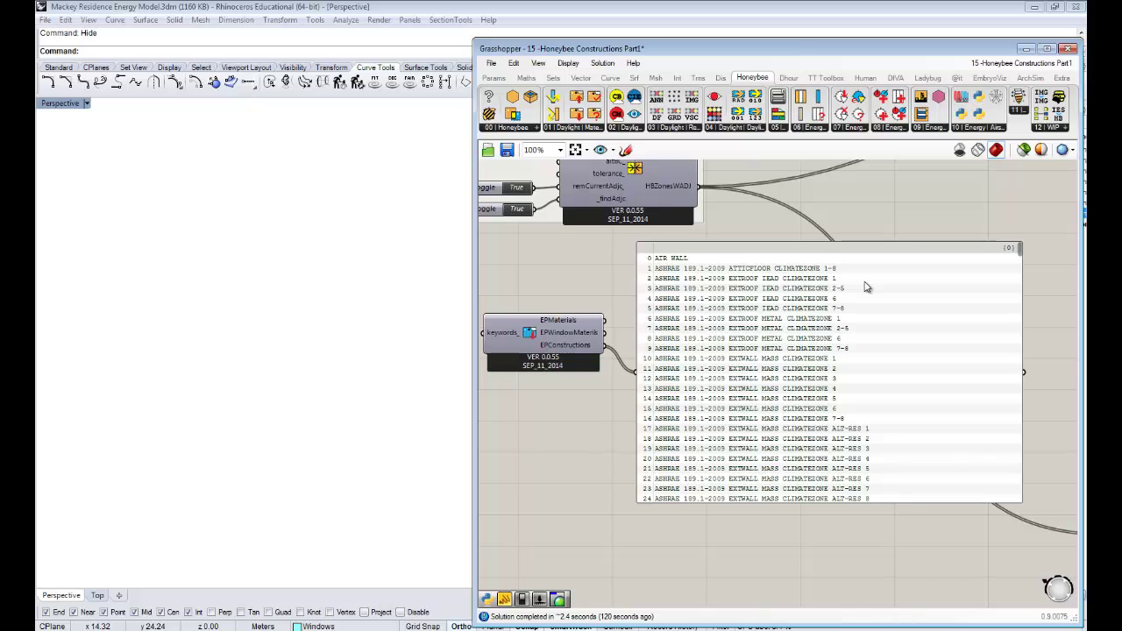
Switch to the web browser and search Google for "ASHRAE Climate Zone" in a new tab
left_click(191, 629)
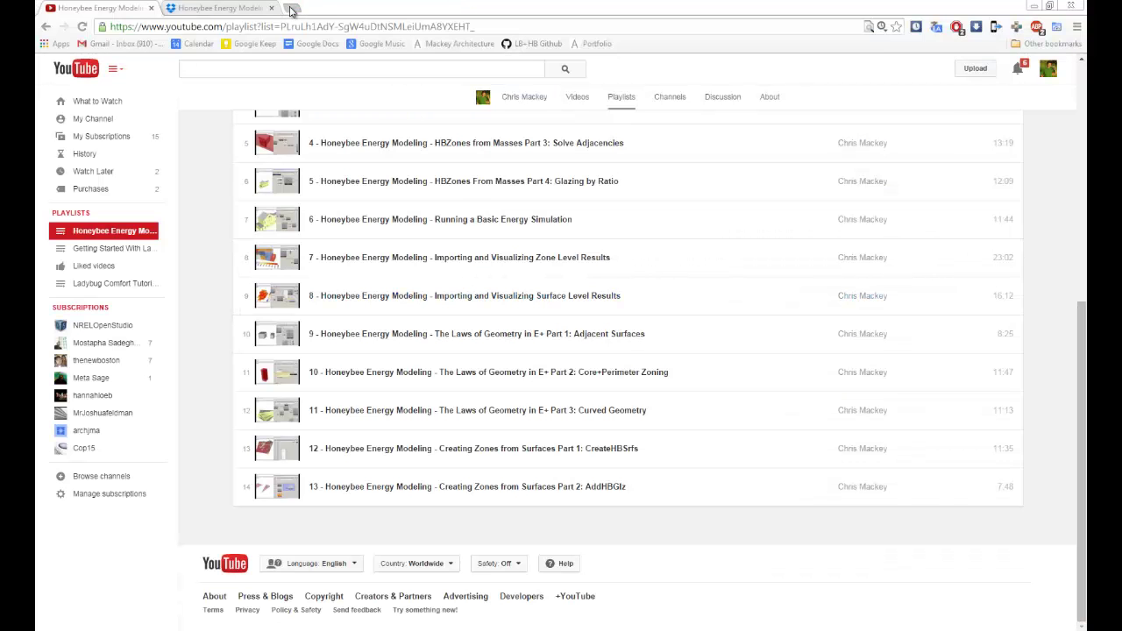
left_click(292, 10)
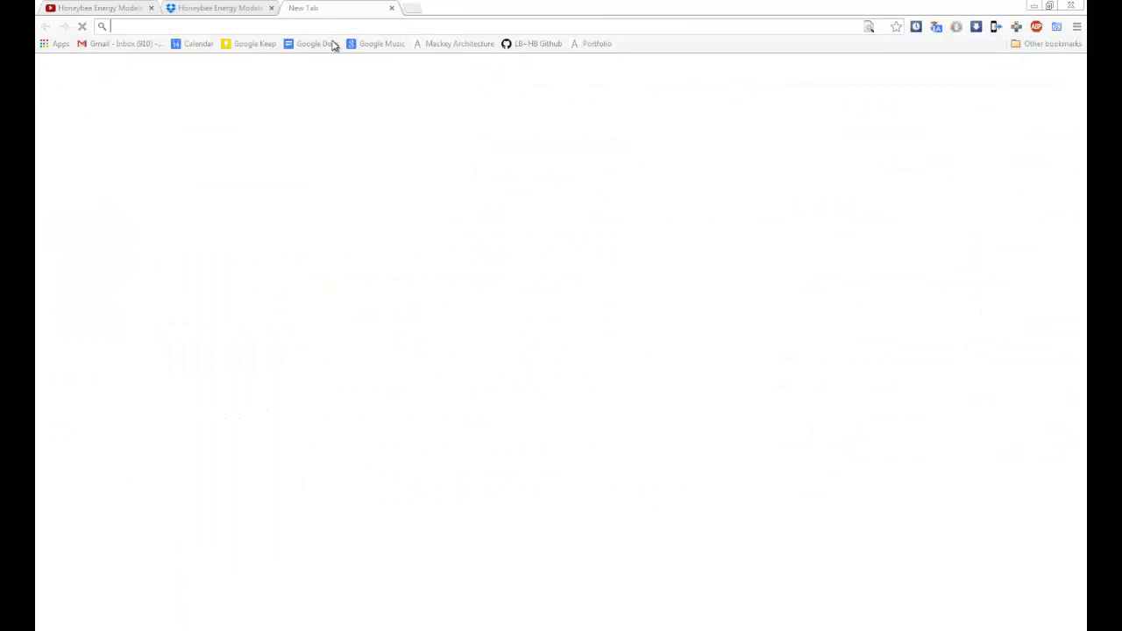
type("AH")
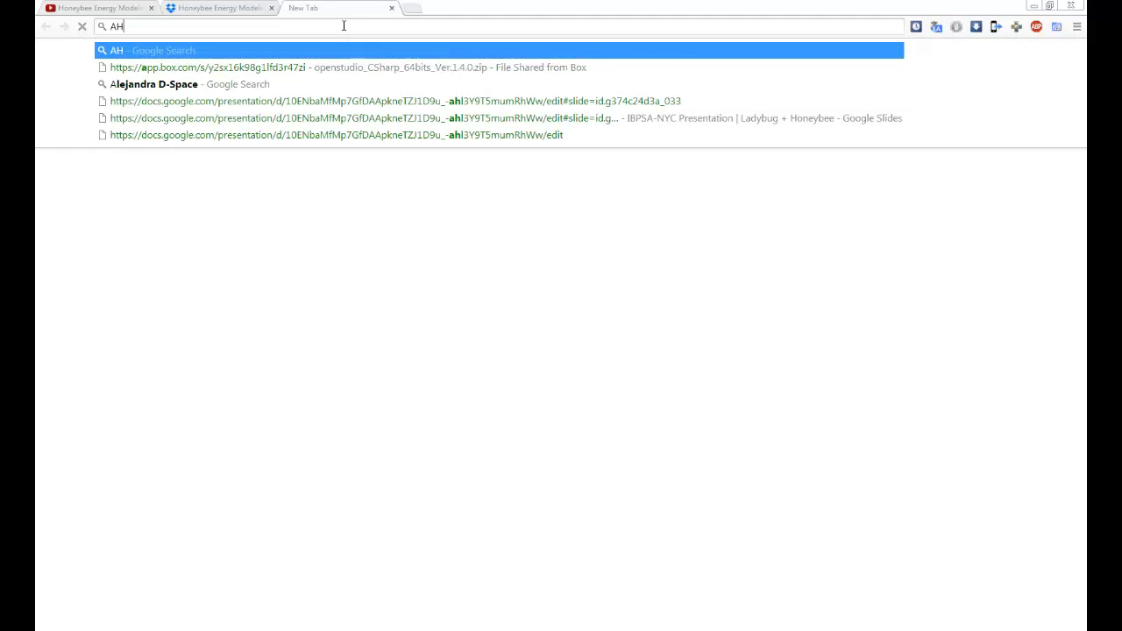
key("BackSpace")
type("SHRAE C")
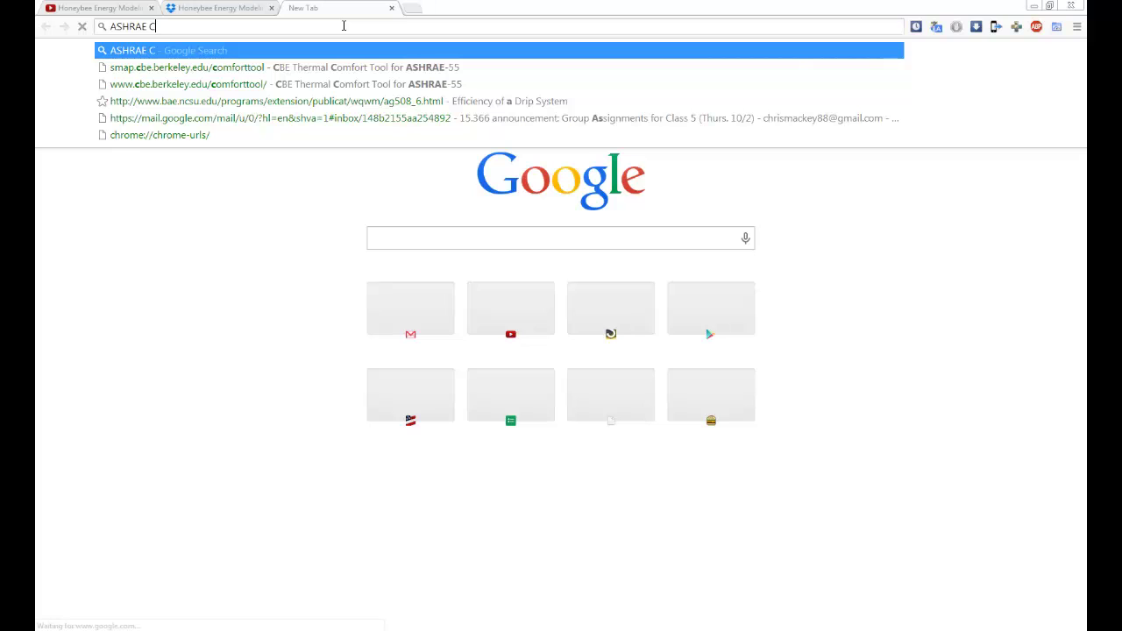
type("limate Zone")
key("Return")
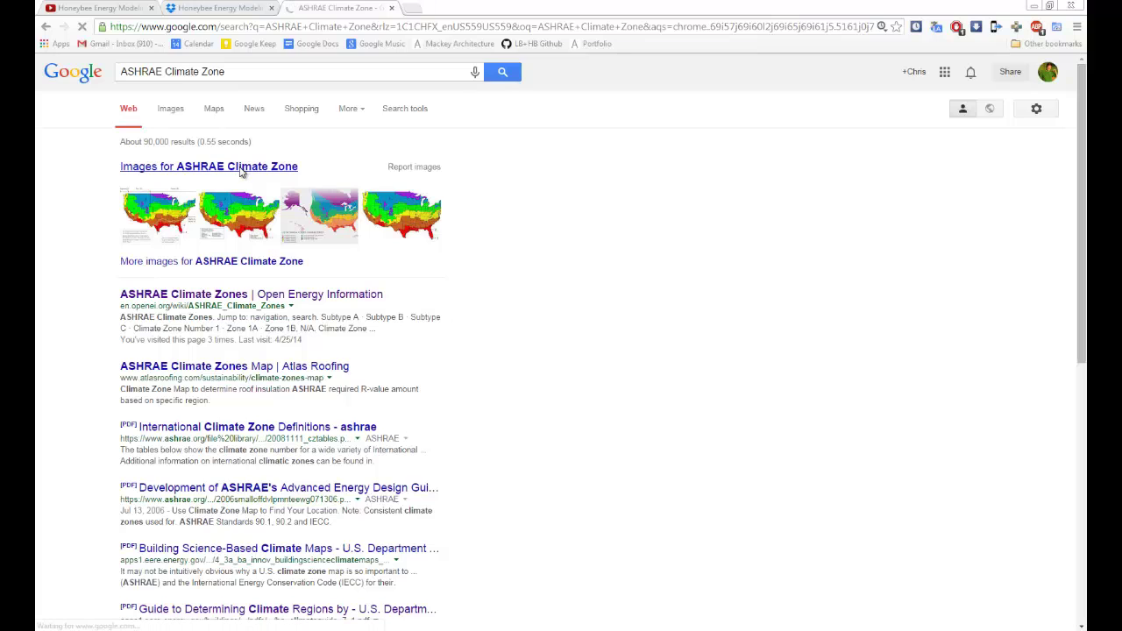
Examine an enlarged ASHRAE climate zone map of the United States from the image results and return to Grasshopper
left_click(241, 173)
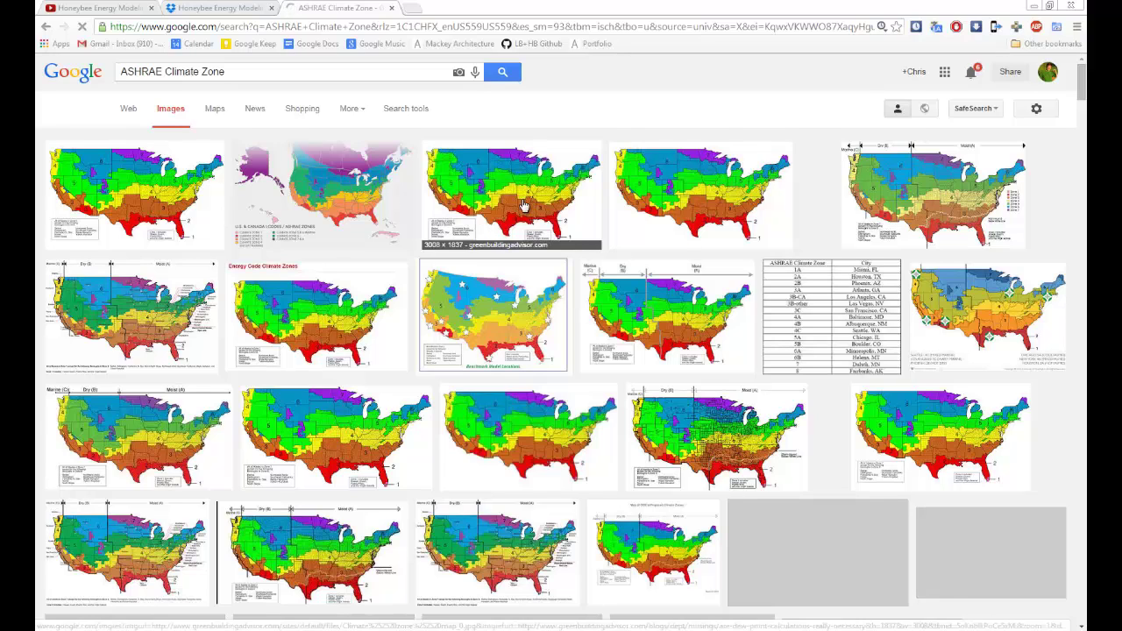
left_click(523, 217)
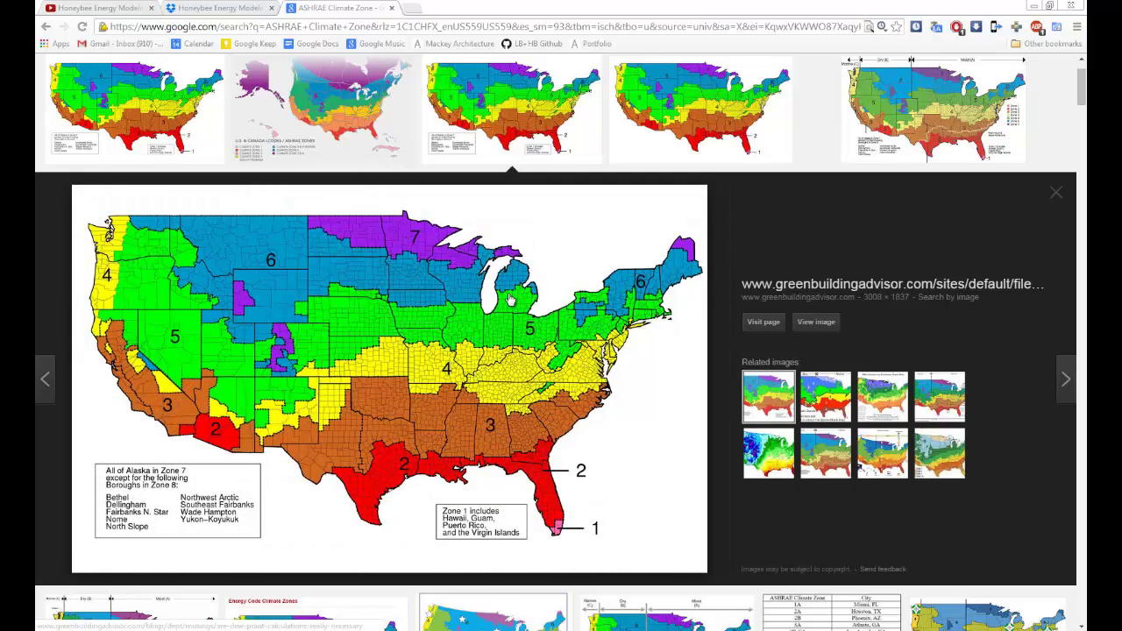
left_click(1032, 7)
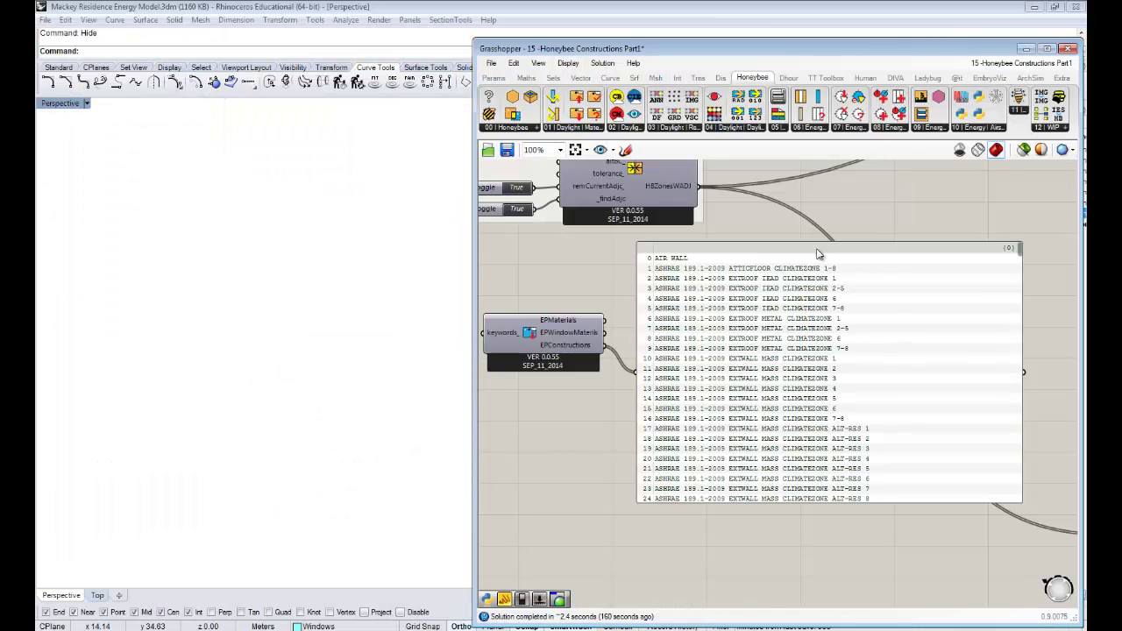
Narrow the construction list panel and move it below the EP Construction Library component
left_click_drag(823, 298, 794, 436)
right_click_drag(792, 379, 763, 291)
left_click_drag(962, 323, 845, 346)
left_click_drag(707, 374, 779, 362)
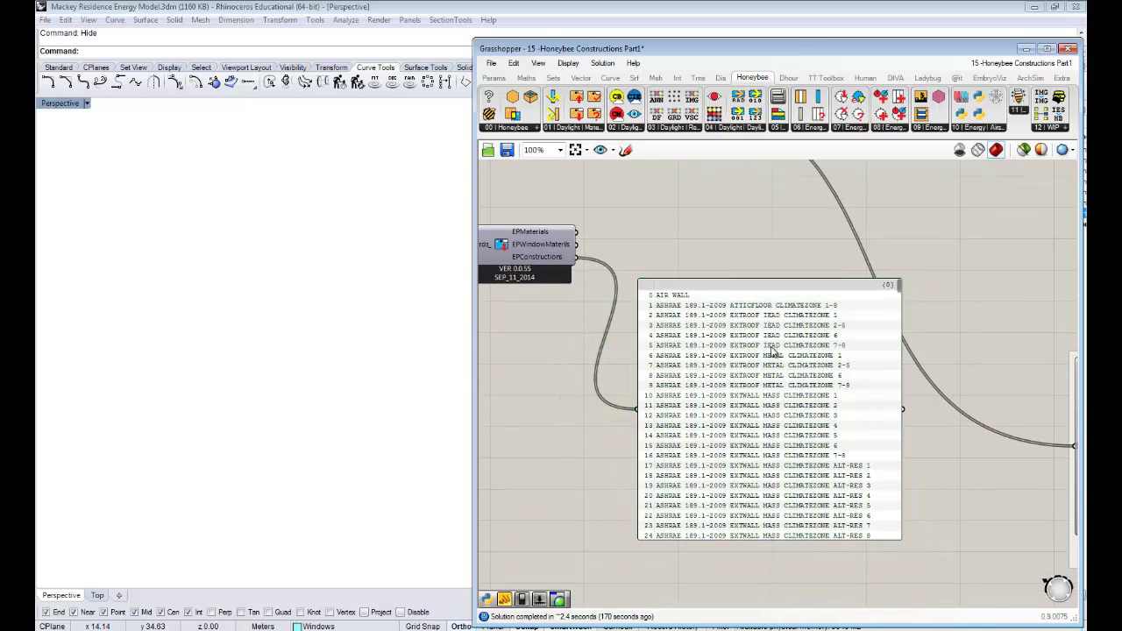
right_click_drag(778, 340, 782, 377)
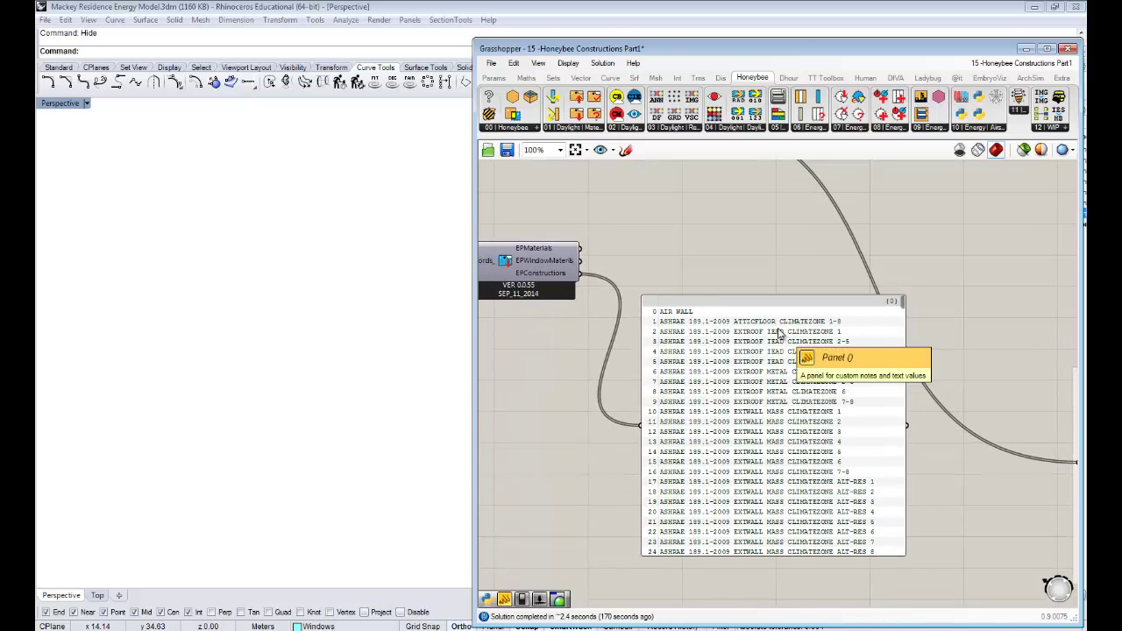
left_click_drag(902, 305, 908, 295)
right_click_drag(804, 260, 828, 263)
scroll(817, 259, "down", 5)
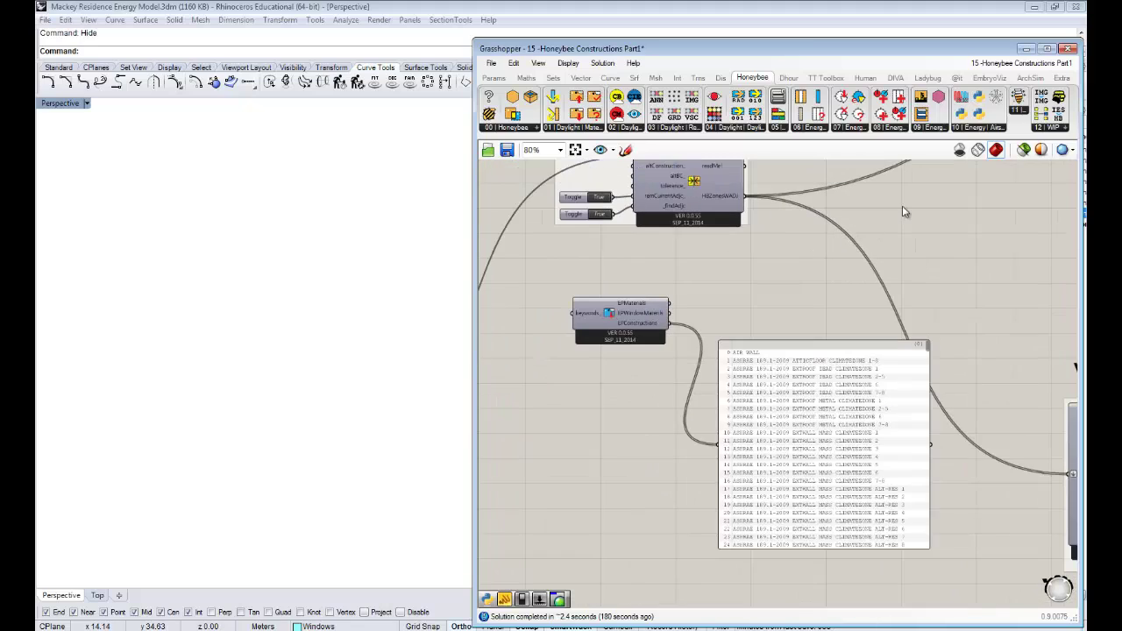
Add a Ladybug Import stat component beside the Set Simulation Parameters group
right_click_drag(933, 179, 779, 371)
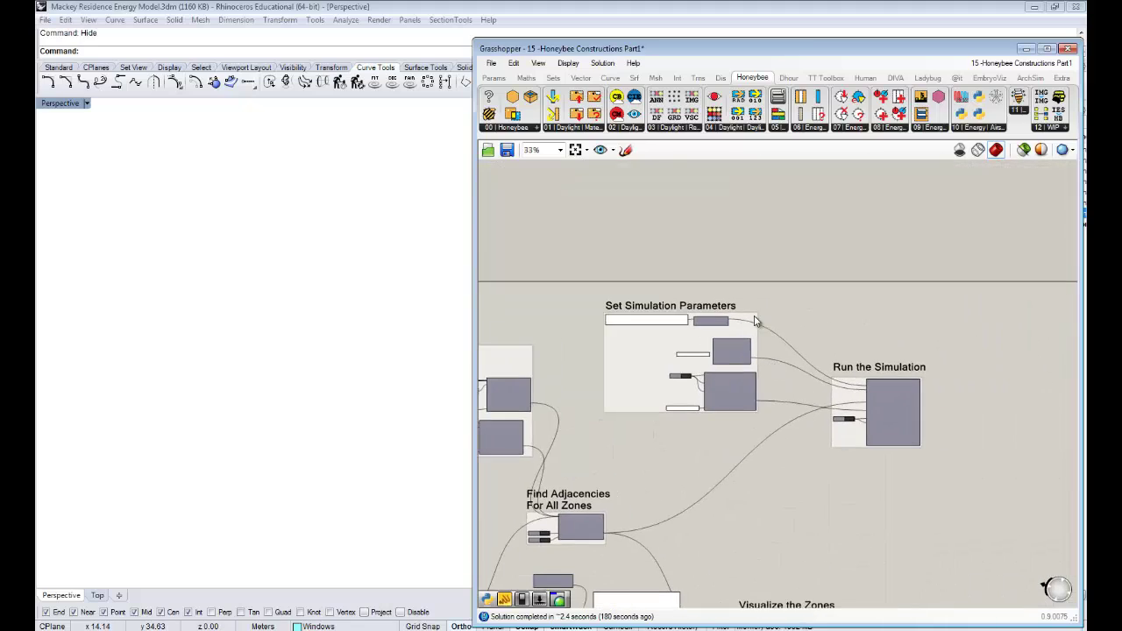
scroll(755, 319, "up", 5)
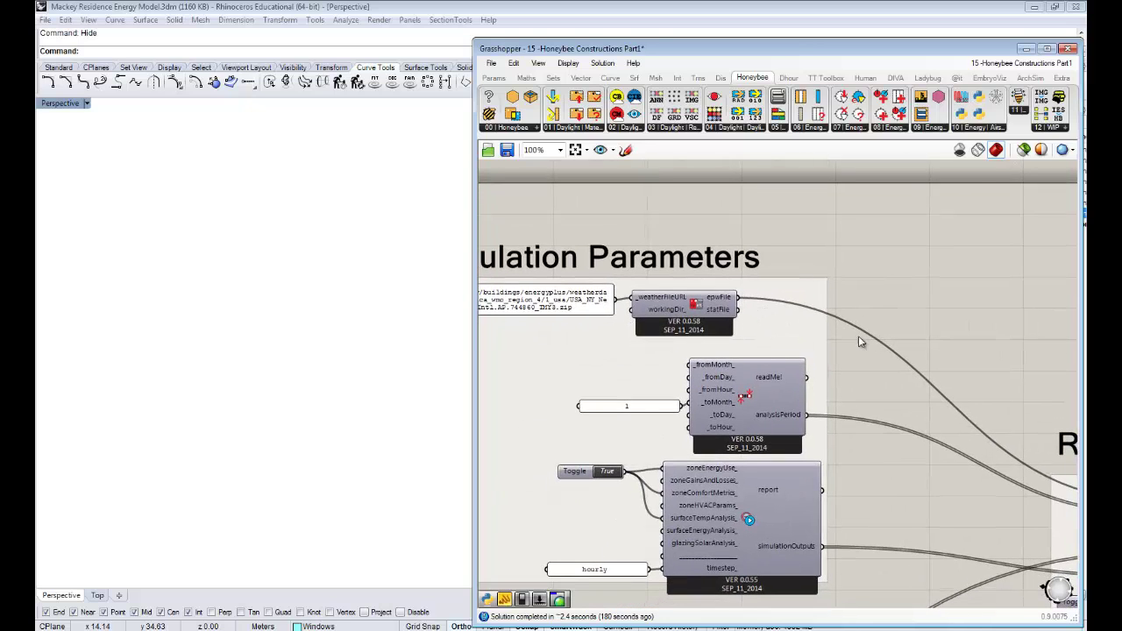
scroll(907, 317, "down", 1)
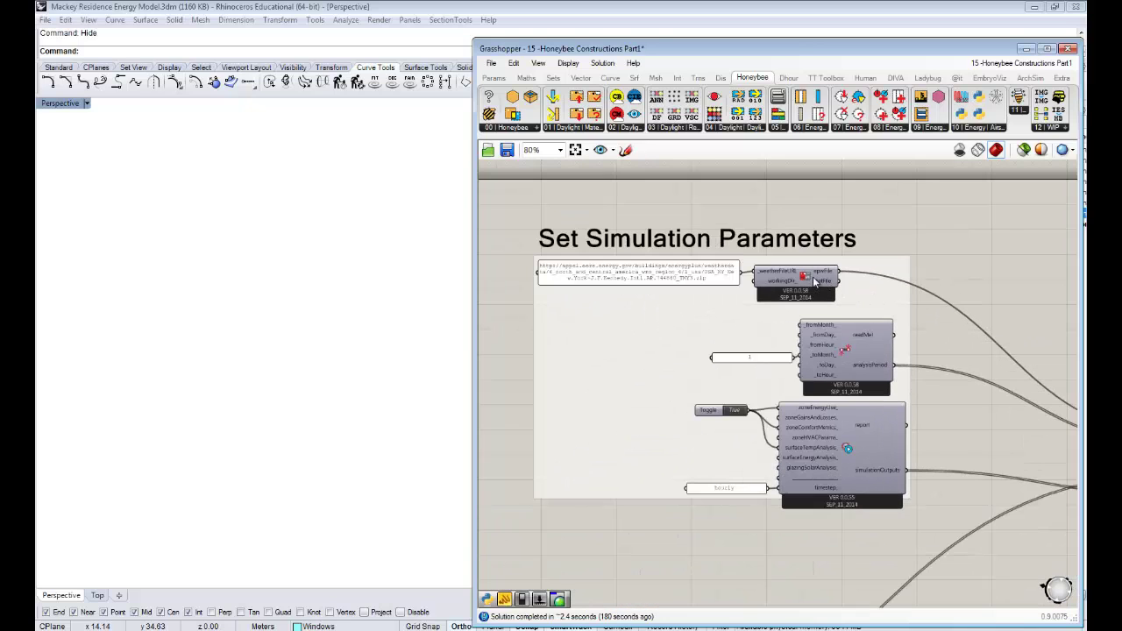
mouse_move(822, 283)
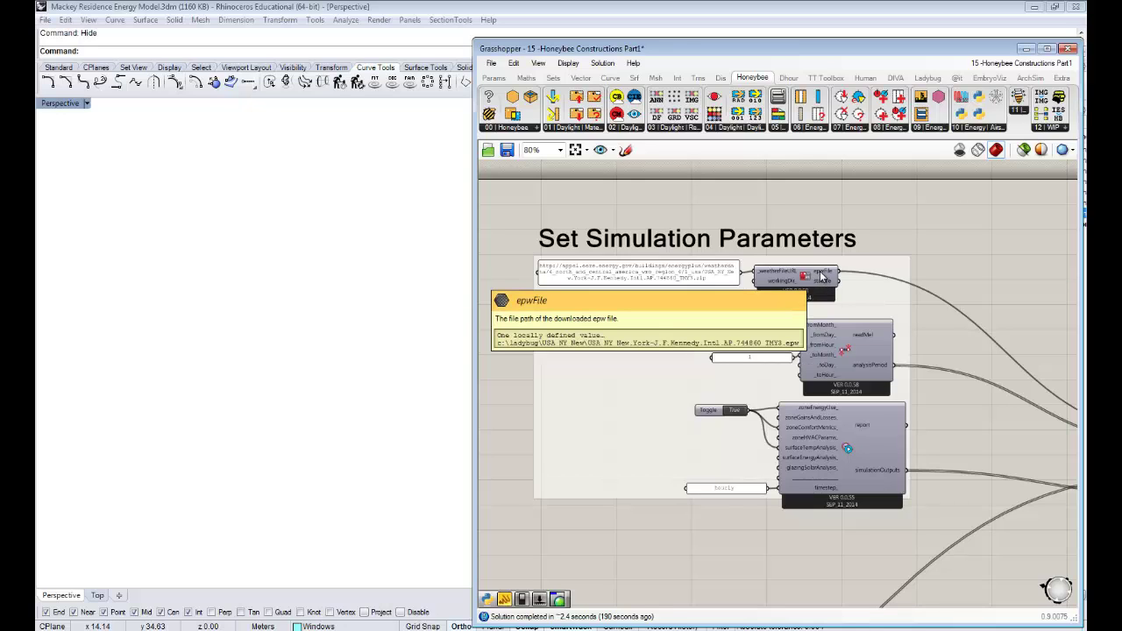
right_click_drag(855, 264, 813, 261)
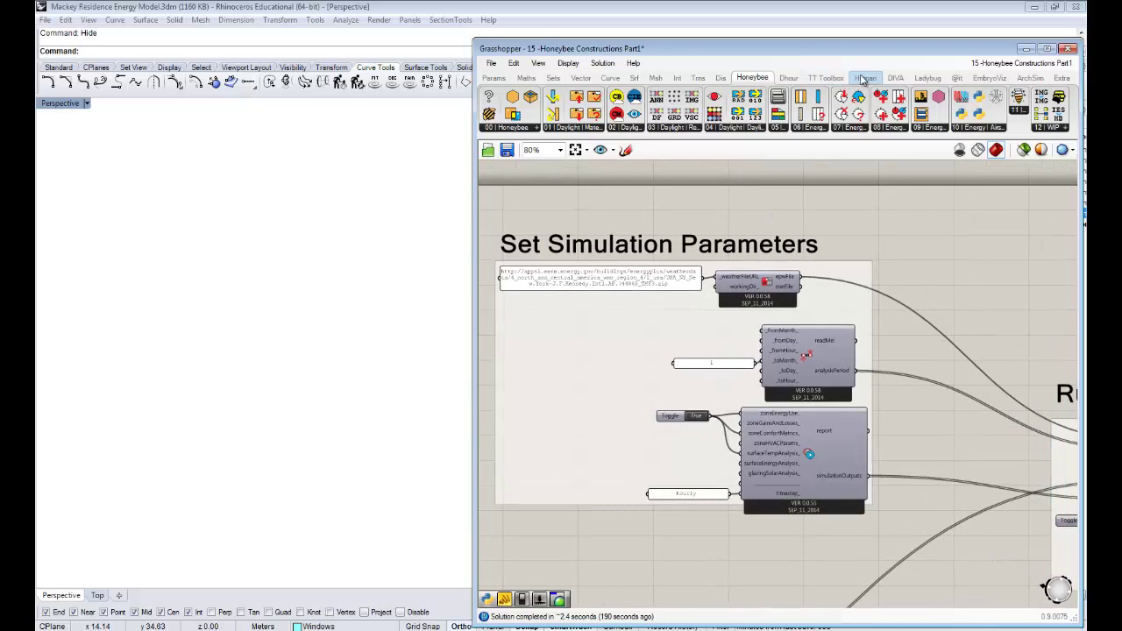
left_click(926, 79)
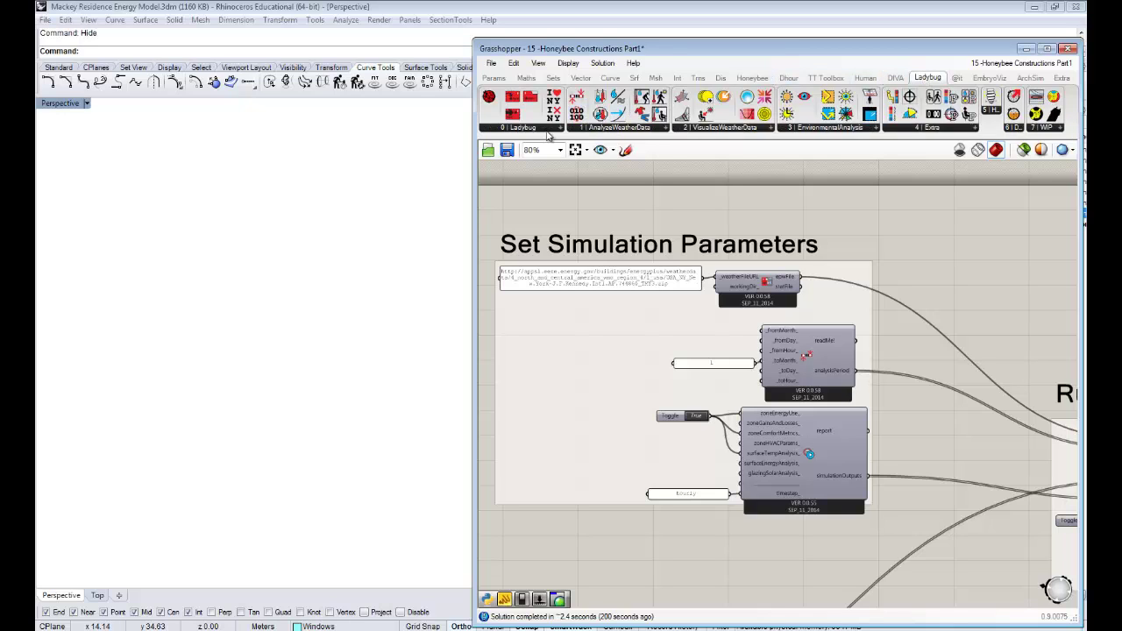
left_click(548, 130)
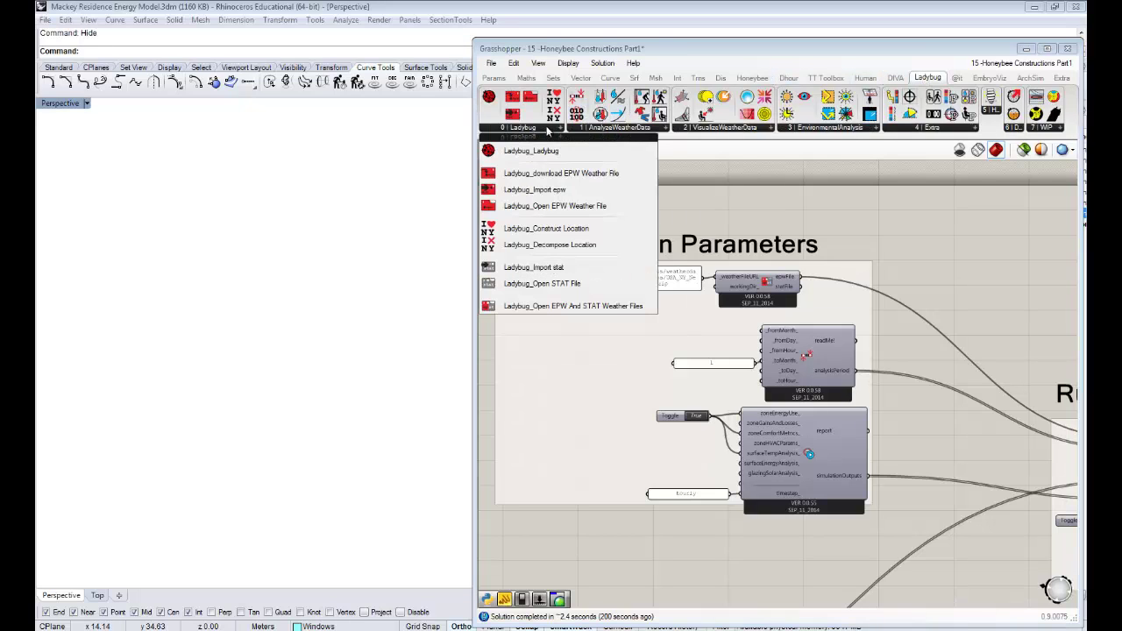
left_click(564, 267)
left_click(997, 255)
right_click_drag(964, 271, 923, 273)
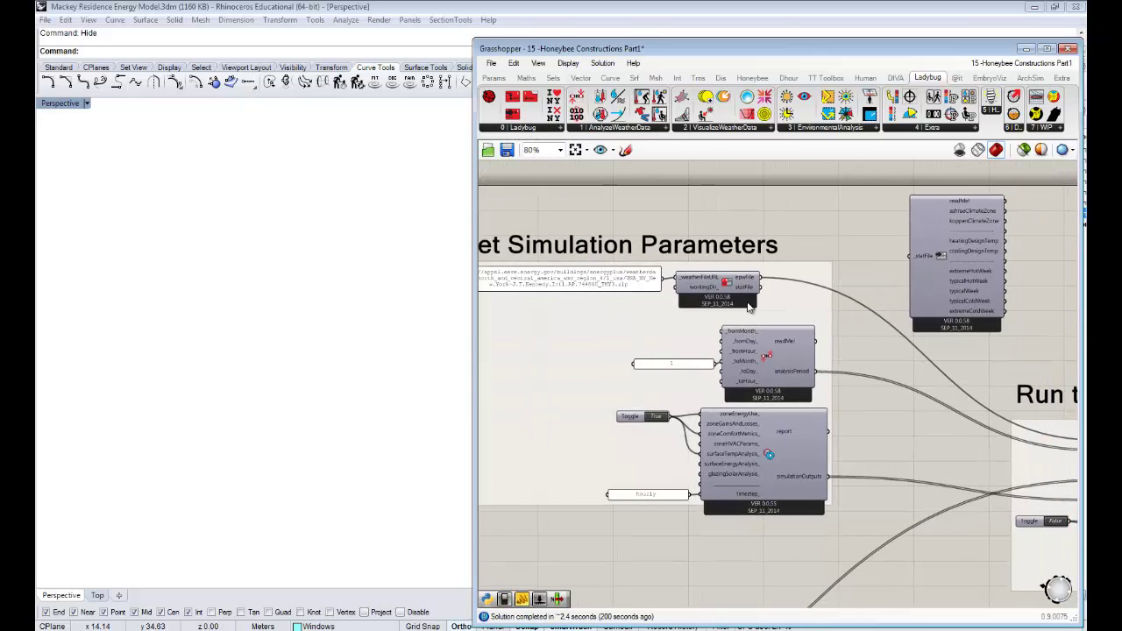
Inspect the weather file component's statFile output in a temporary widened panel and delete that panel
scroll(831, 276, "up", 3)
double_click(833, 273)
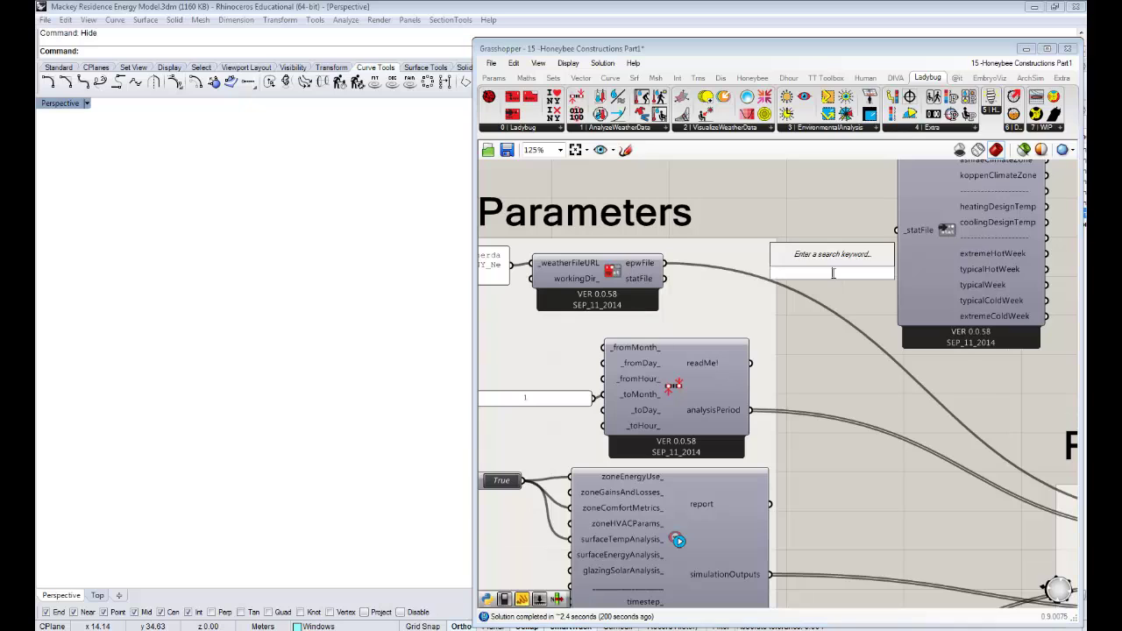
type("pan")
left_click(832, 258)
left_click_drag(665, 278, 773, 273)
right_click_drag(910, 334, 774, 347)
left_click_drag(793, 318, 930, 282)
left_click(759, 299)
left_click_drag(759, 299, 1068, 294)
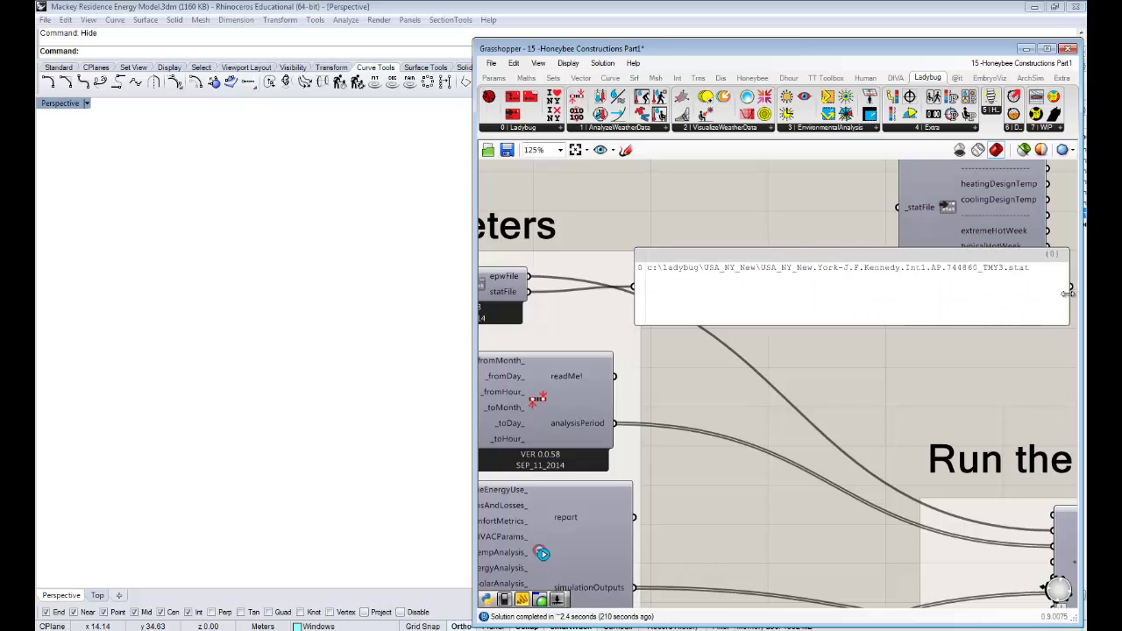
left_click_drag(860, 320, 857, 385)
key("Delete")
Connect the weather file component's statFile output to the _statFile input of the Import stat component
scroll(734, 342, "down", 3)
left_click_drag(600, 309, 781, 278)
scroll(850, 242, "up", 2)
right_click_drag(851, 242, 751, 240)
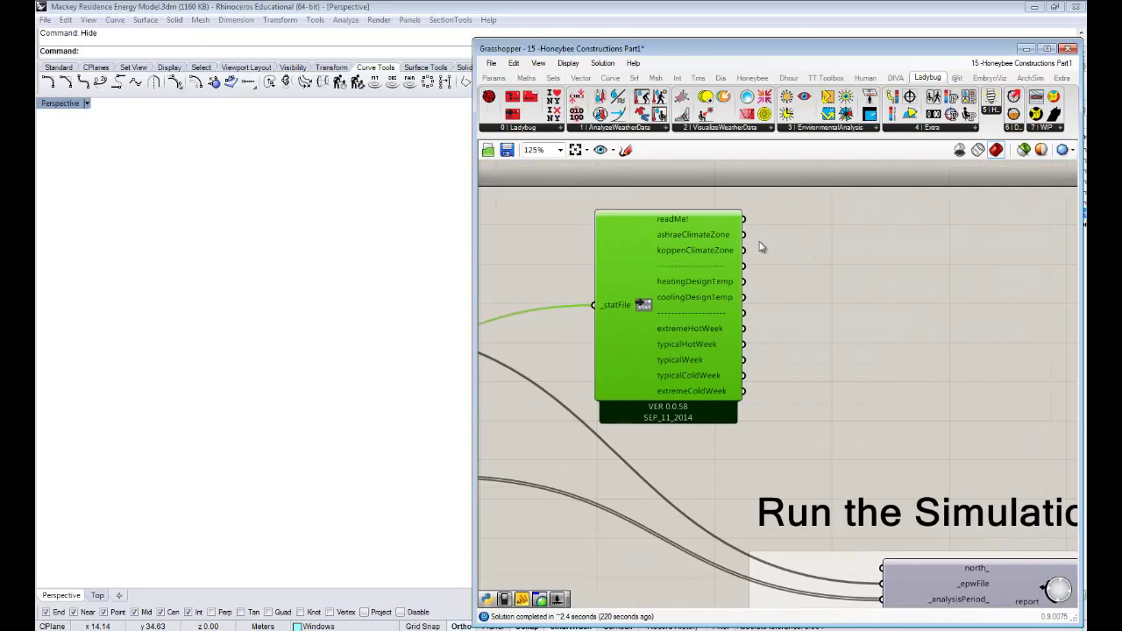
Display the ashraeClimateZone output in a new panel and check the zone against the climate zone map in the web browser
mouse_move(713, 238)
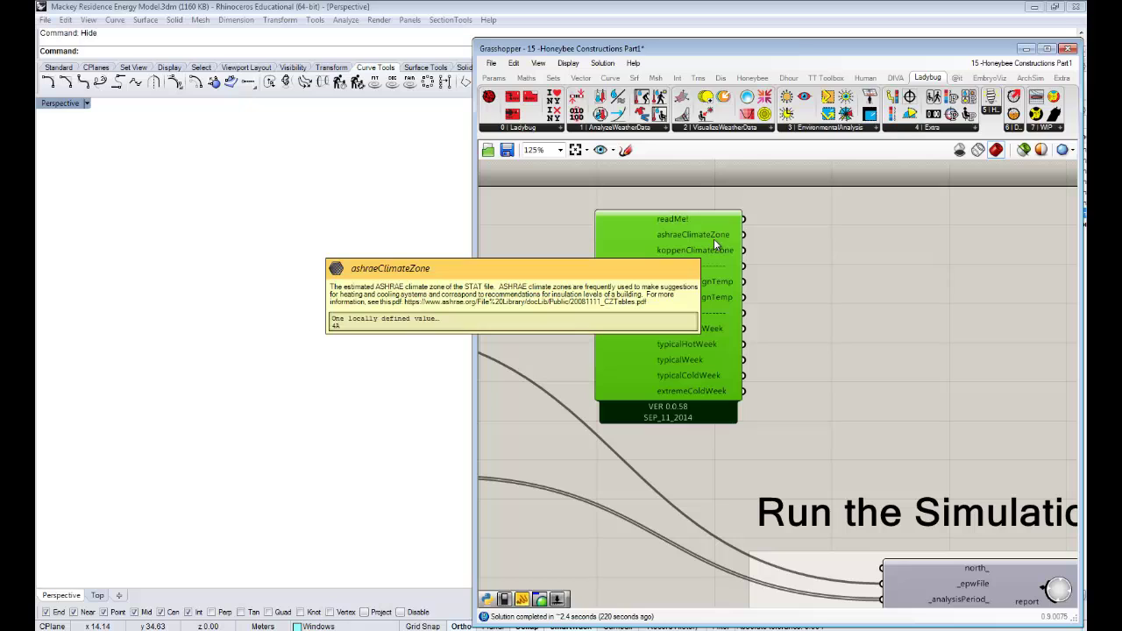
double_click(836, 242)
type("pan")
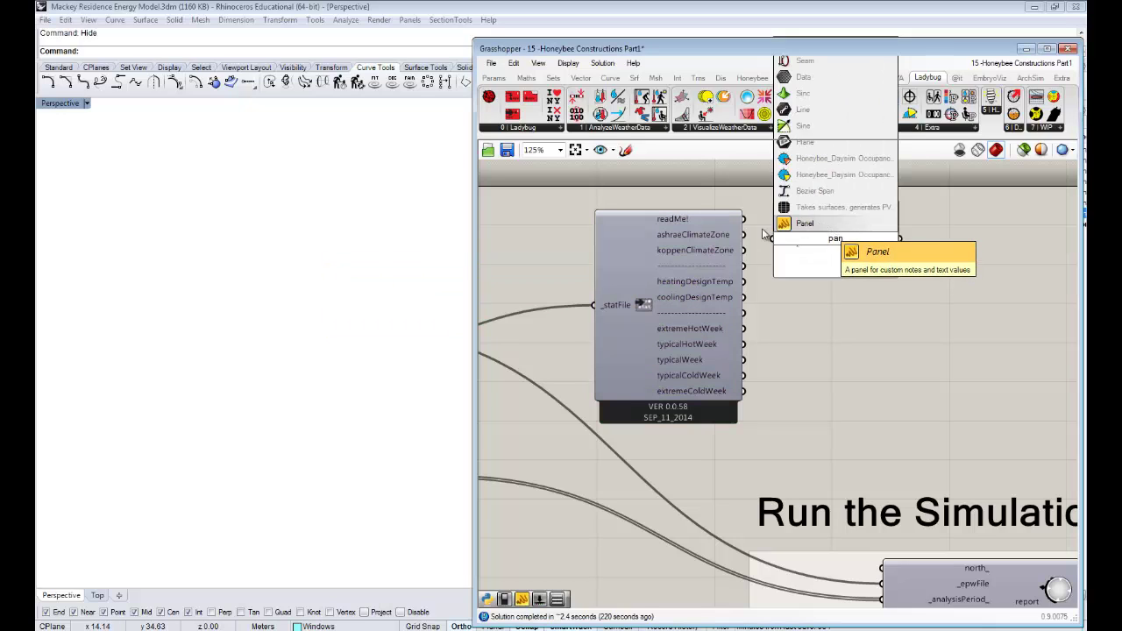
left_click(819, 226)
left_click_drag(743, 235, 773, 238)
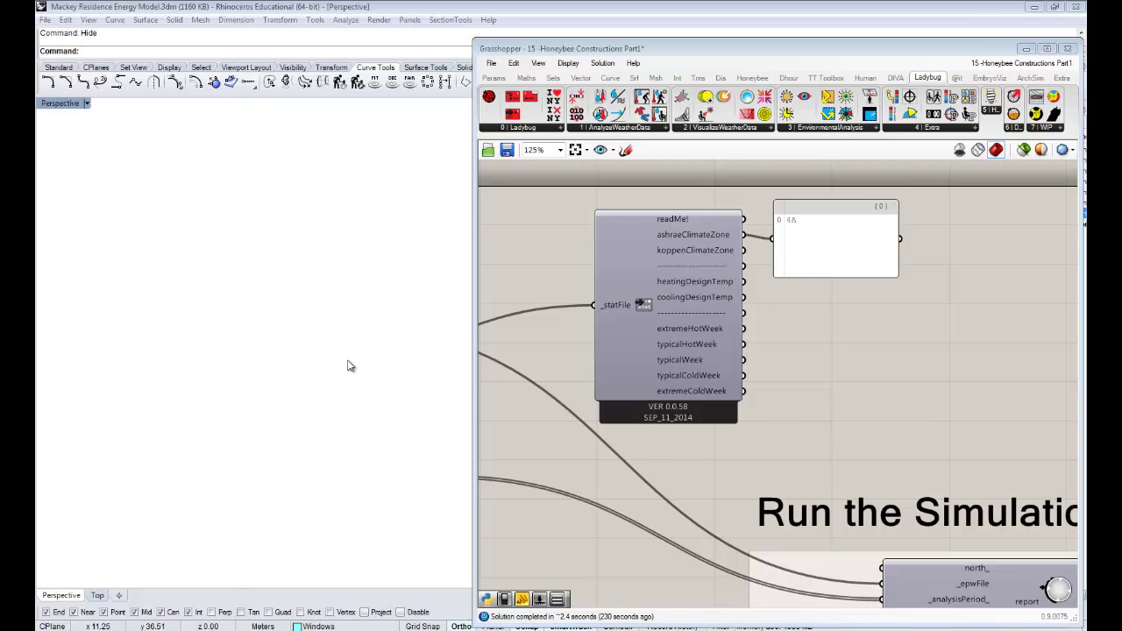
key("alt+Tab")
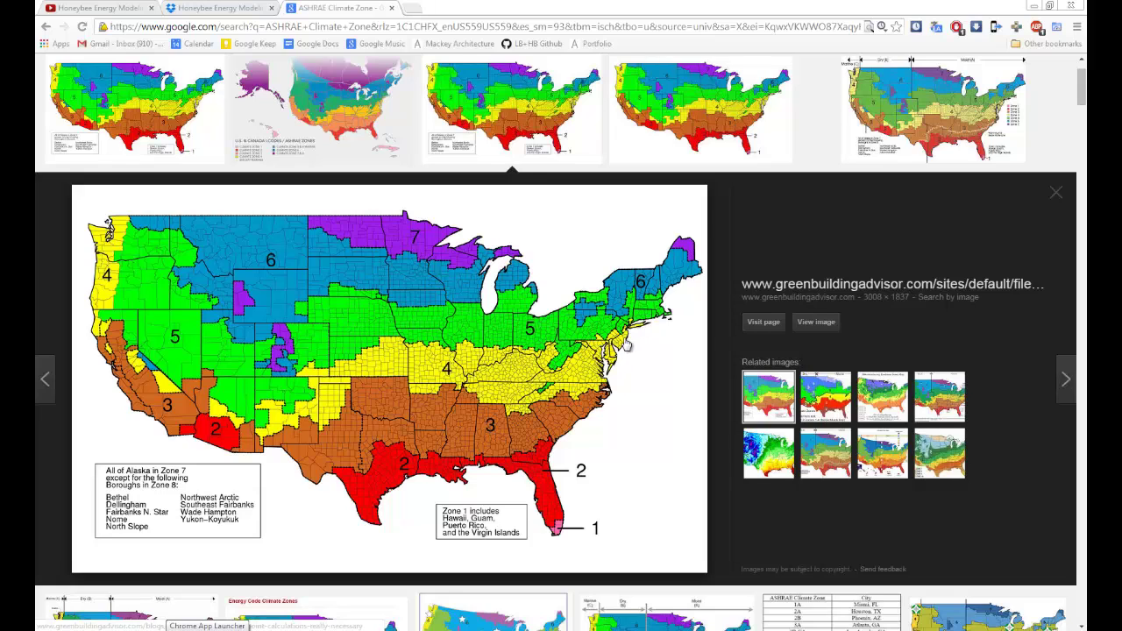
left_click(1034, 7)
Shrink the climate zone panel and align it with the ashraeClimateZone output of the Import stat component
right_click_drag(801, 311, 859, 311)
left_click_drag(772, 338, 762, 335)
left_click_drag(959, 269, 946, 232)
left_click(934, 261)
right_click_drag(781, 303, 857, 314)
mouse_move(852, 312)
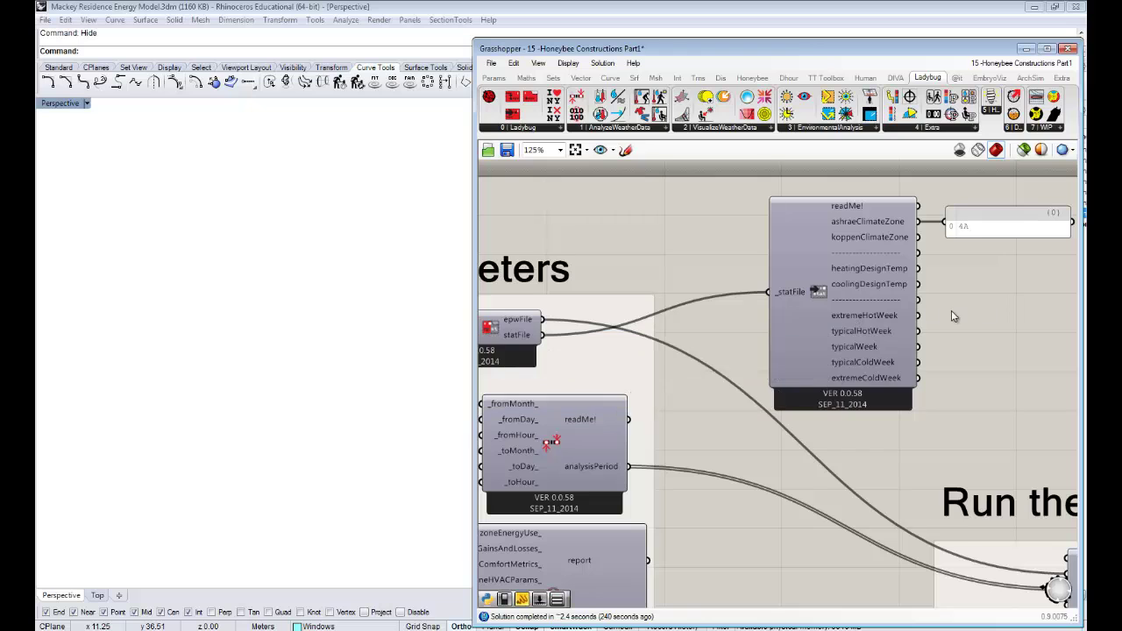
right_click_drag(950, 311, 933, 313)
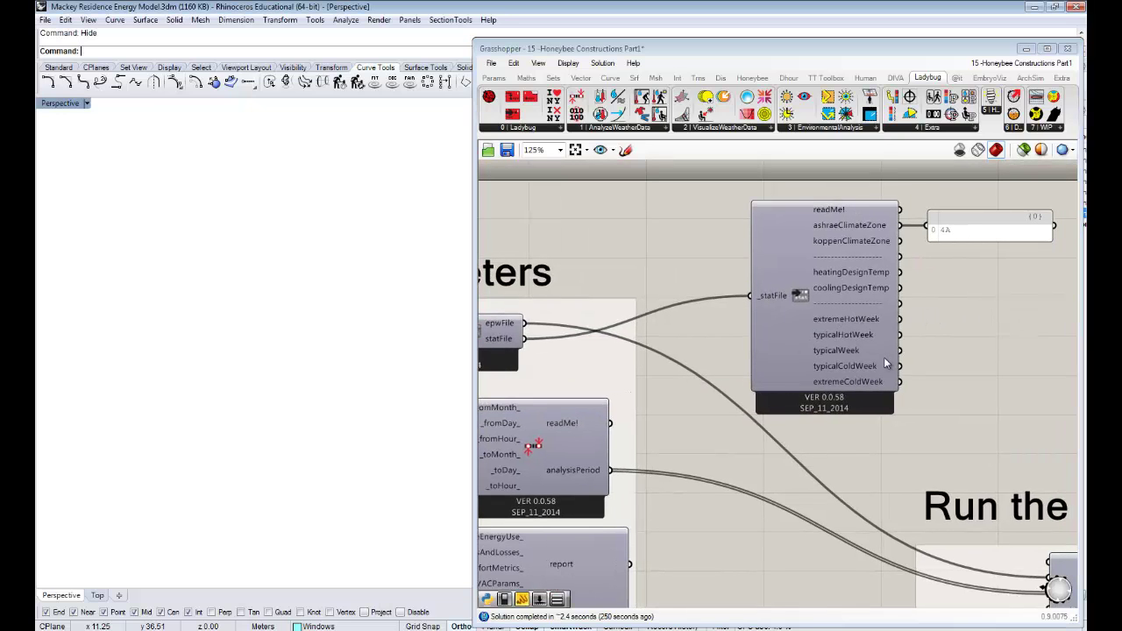
Move the EP Construction Library component farther from its construction list panel and widen the panel
scroll(876, 377, "down", 5)
right_click_drag(878, 447, 864, 253)
right_click_drag(815, 443, 824, 306)
scroll(621, 383, "up", 5)
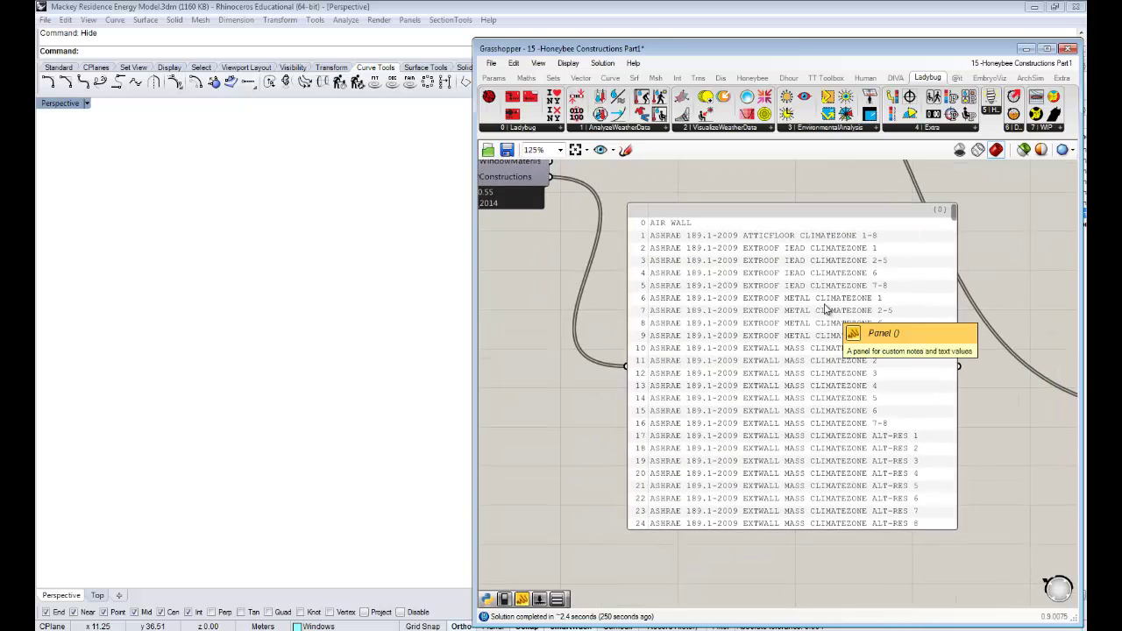
scroll(814, 326, "down", 3)
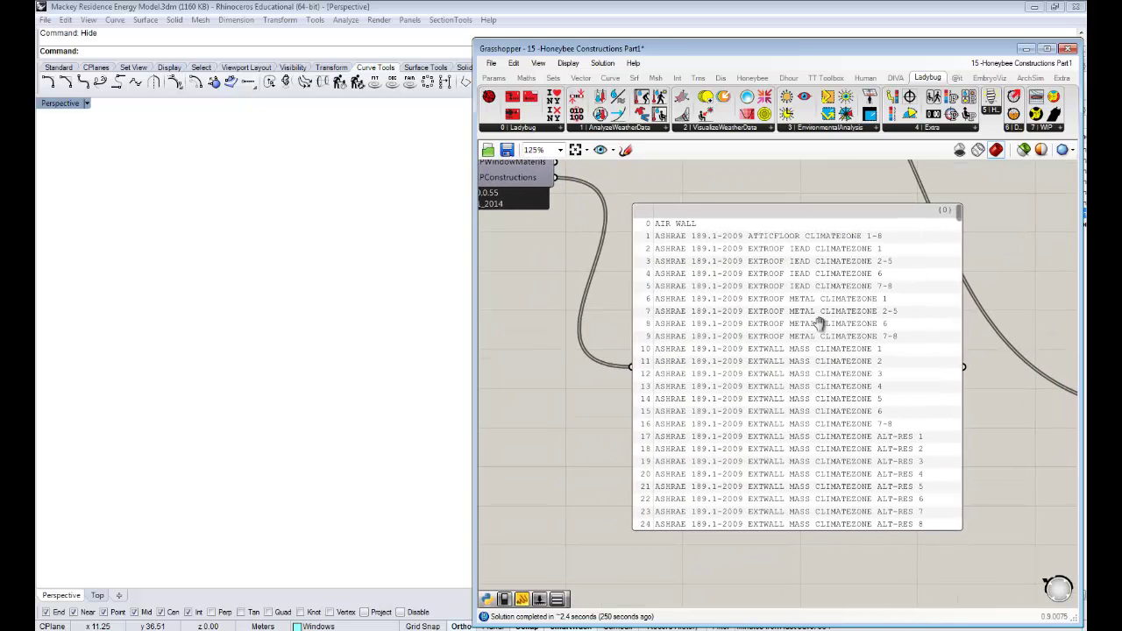
right_click_drag(766, 305, 801, 385)
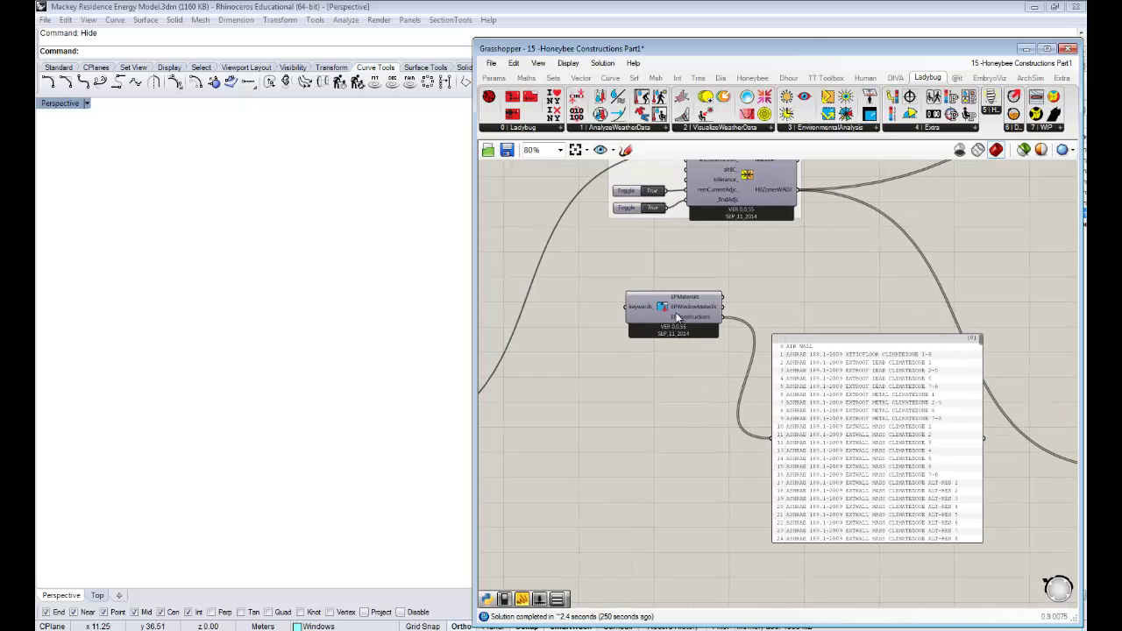
left_click_drag(676, 315, 651, 283)
left_click(733, 312)
right_click_drag(838, 325, 835, 311)
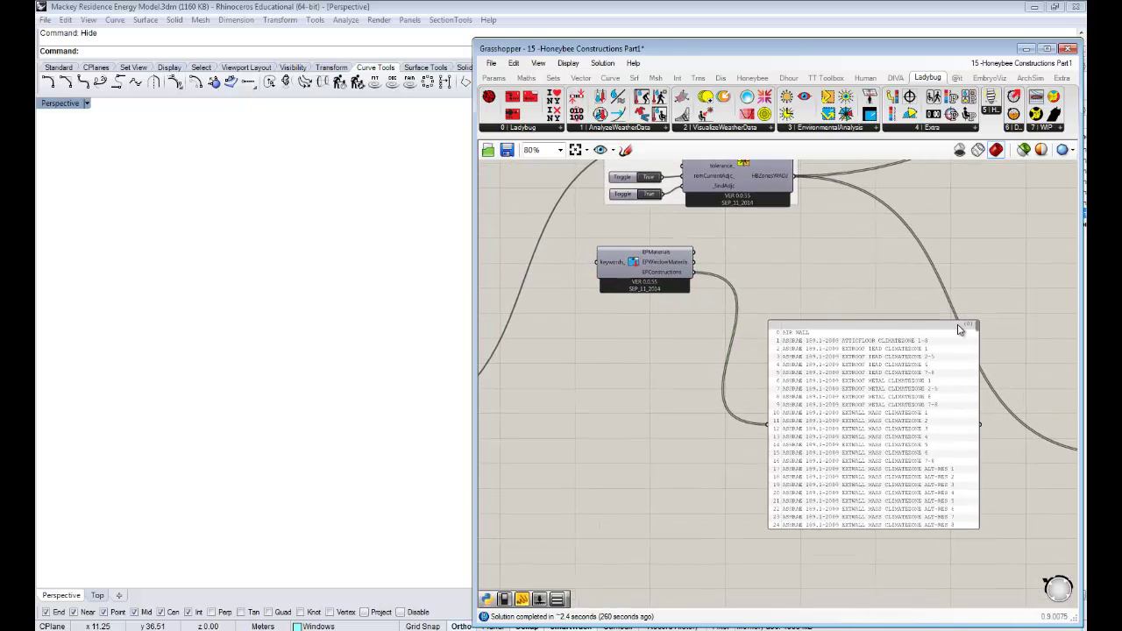
left_click_drag(979, 328, 1023, 349)
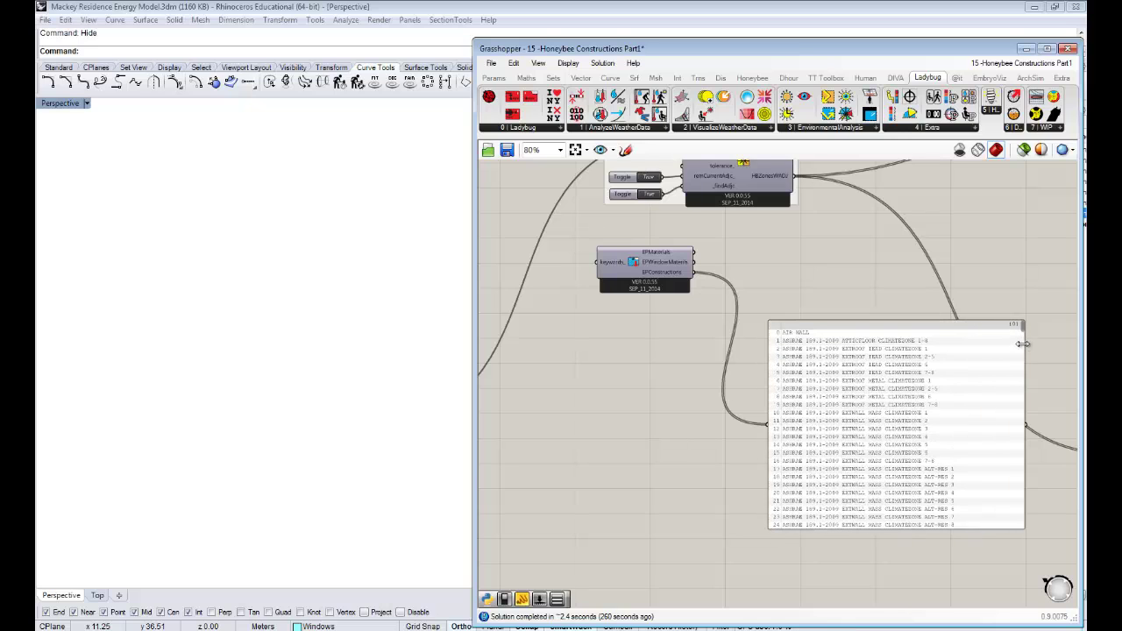
Add a Honeybee Search EP Construction component beside the EP Construction Library component
left_click(752, 77)
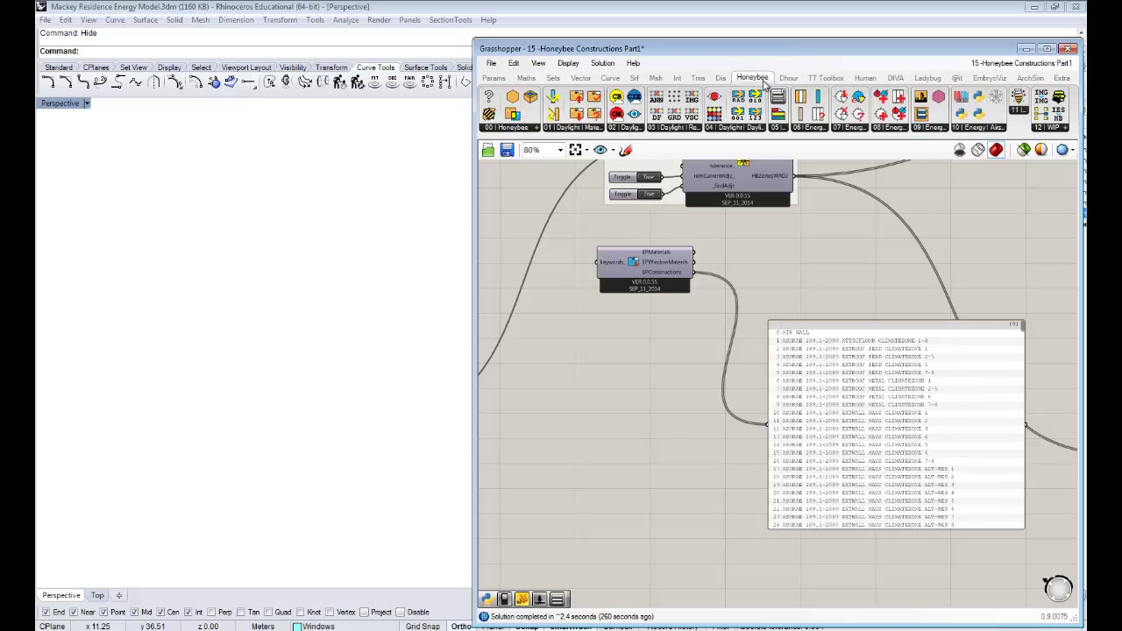
left_click(806, 128)
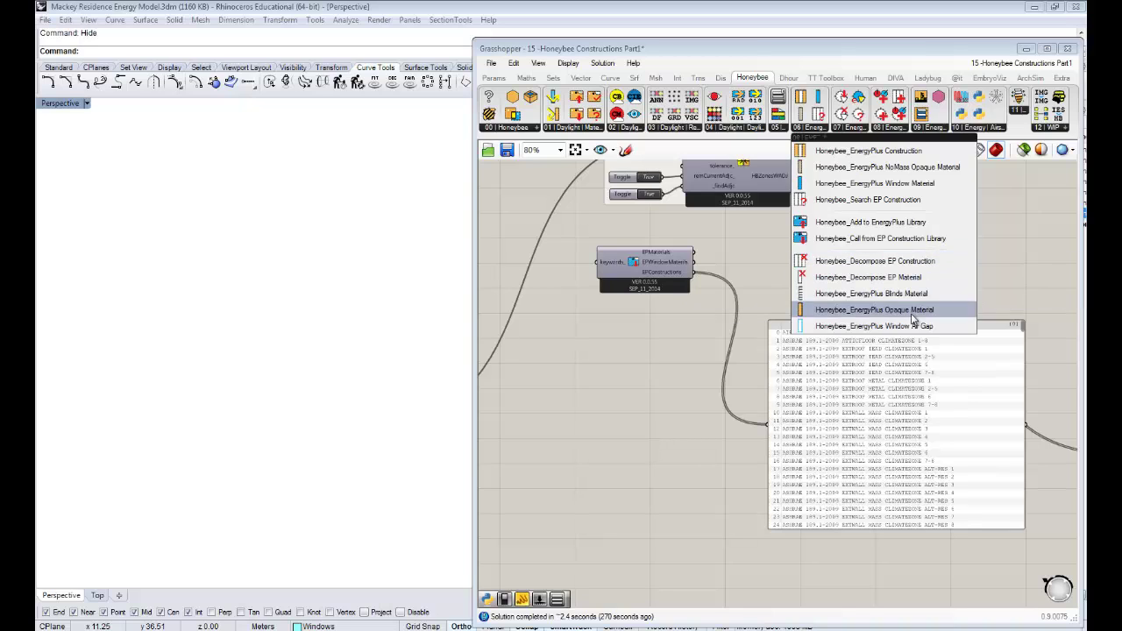
left_click(906, 201)
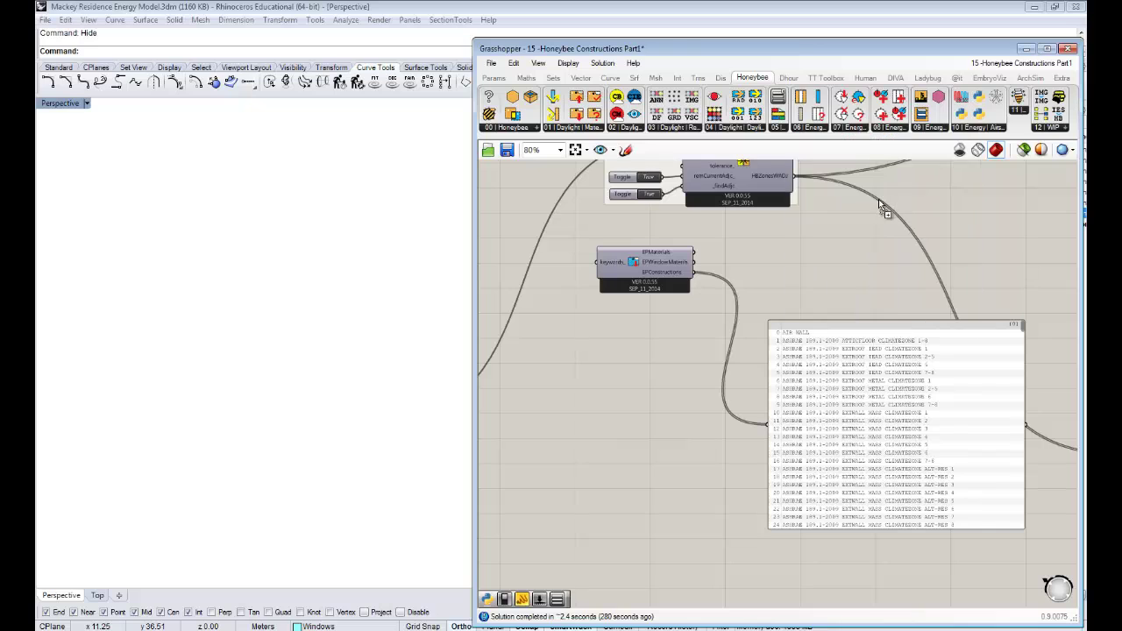
left_click(798, 271)
right_click_drag(831, 273, 850, 274)
Arrange the Search EP Construction component and the construction list panel so that the panel sits below the component
left_click_drag(856, 376, 846, 442)
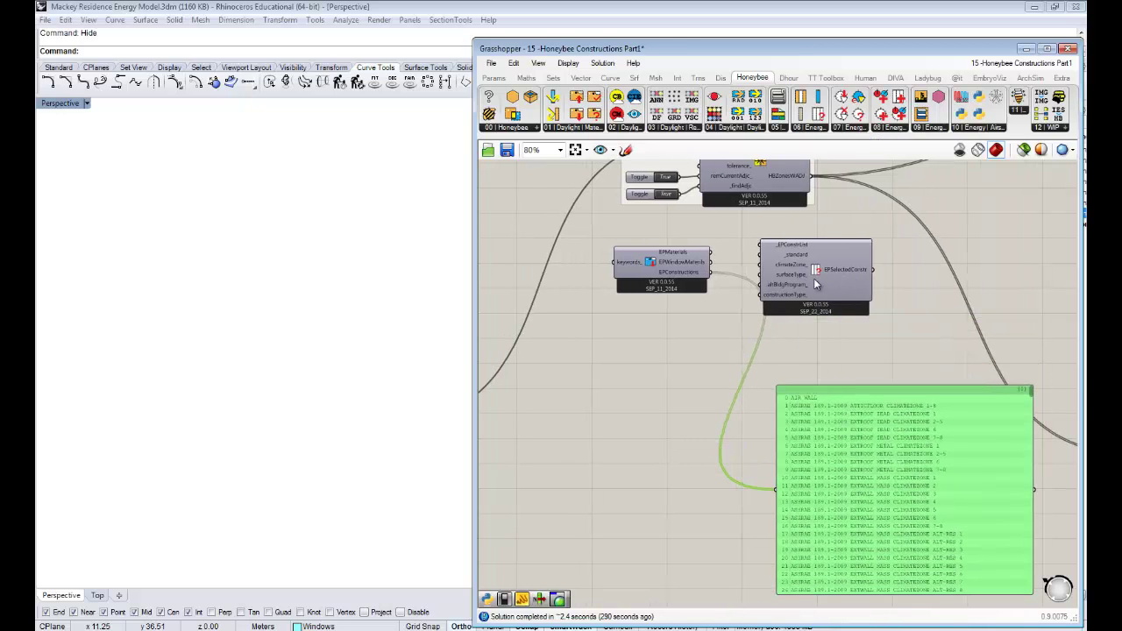
left_click_drag(813, 278, 863, 318)
scroll(708, 285, "up", 2)
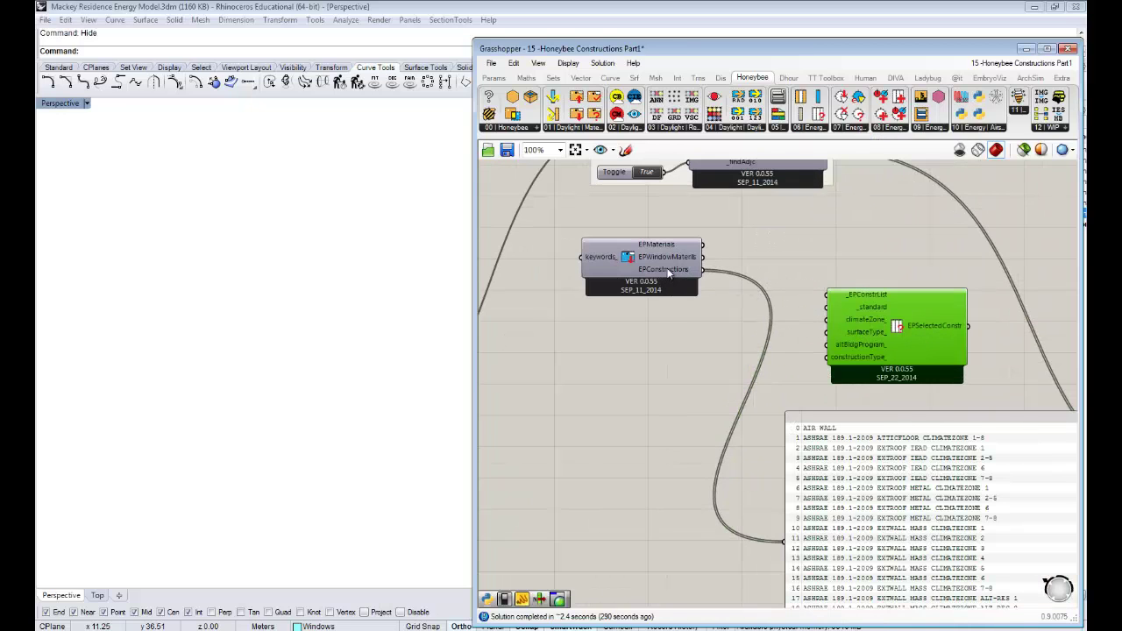
right_click_drag(668, 273, 688, 246)
left_click_drag(888, 395, 846, 375)
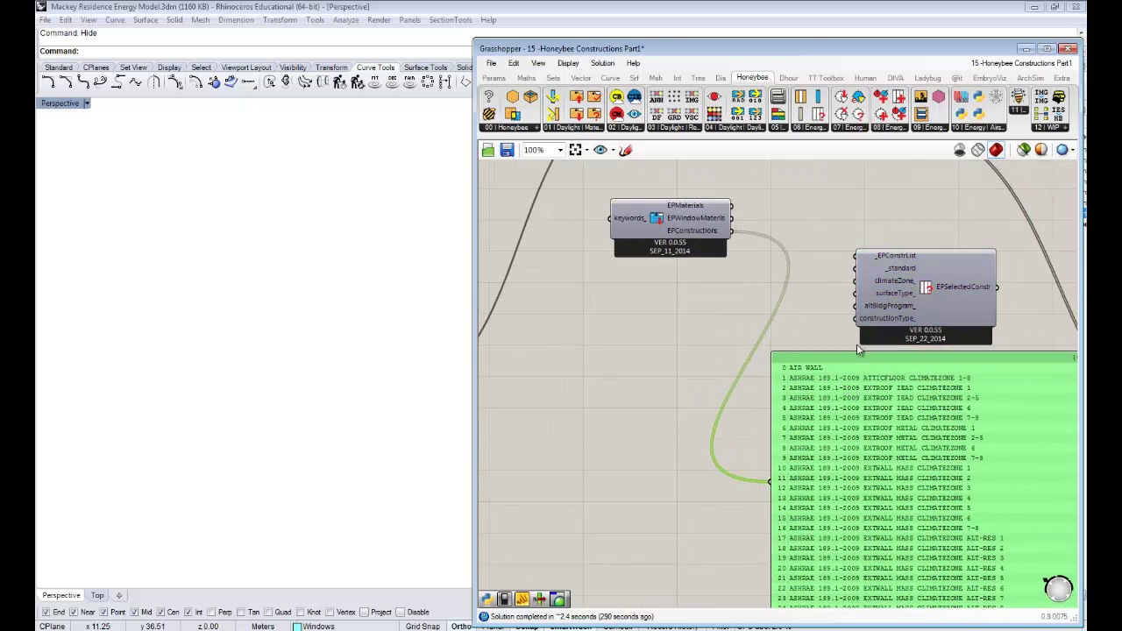
left_click(927, 290)
right_click_drag(709, 280, 673, 255)
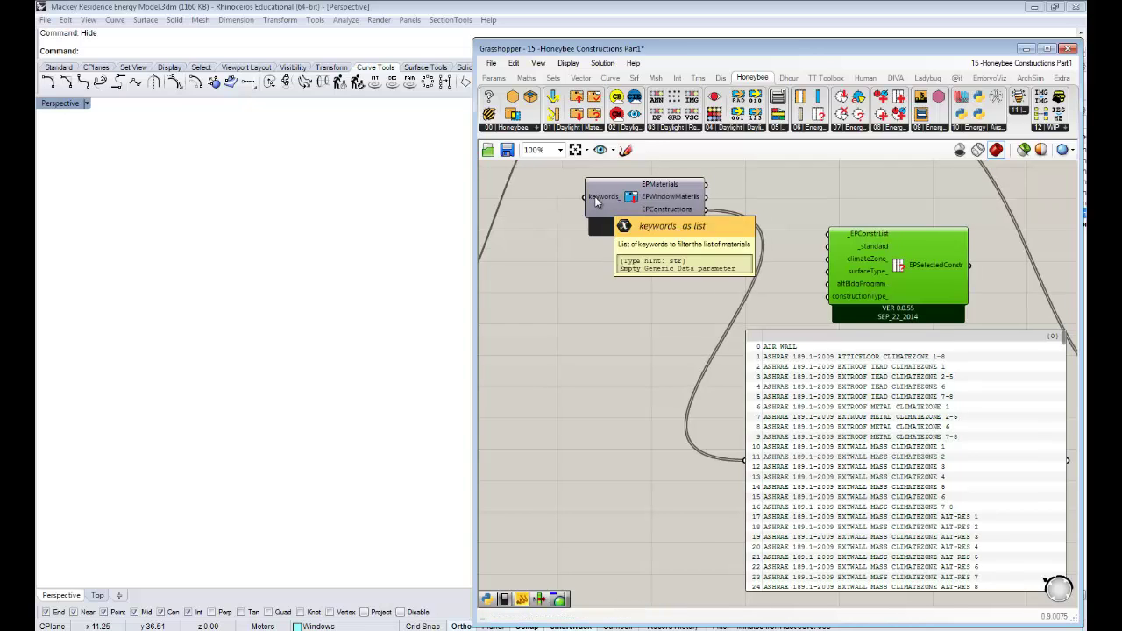
right_click_drag(627, 209, 652, 216)
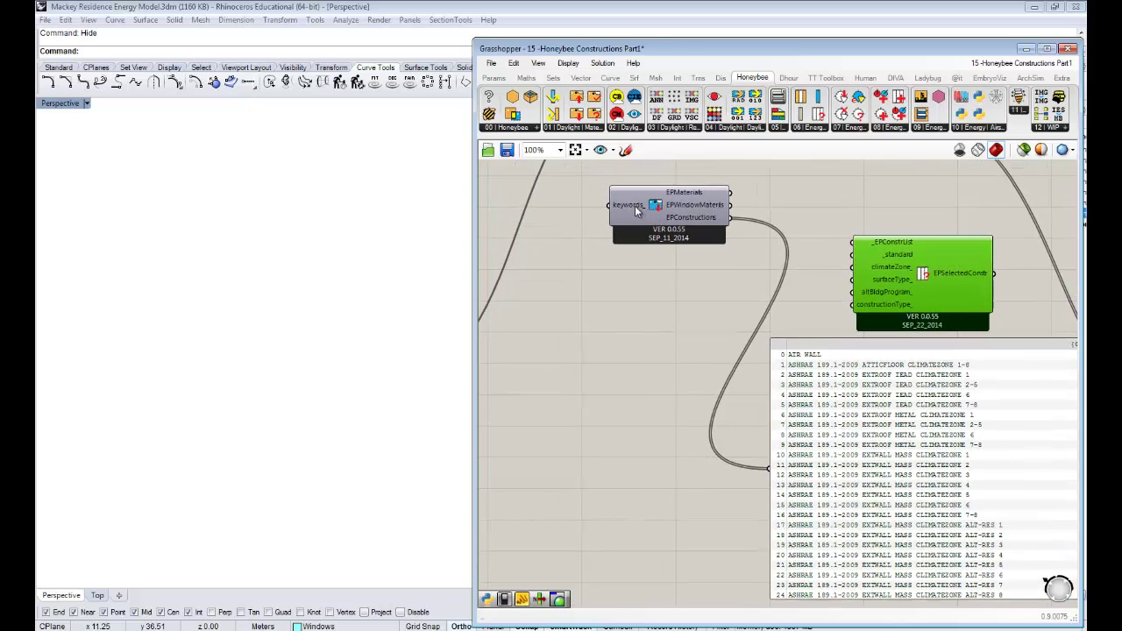
right_click_drag(627, 278, 672, 270)
right_click_drag(946, 361, 757, 299)
right_click_drag(603, 266, 741, 332)
double_click(600, 208)
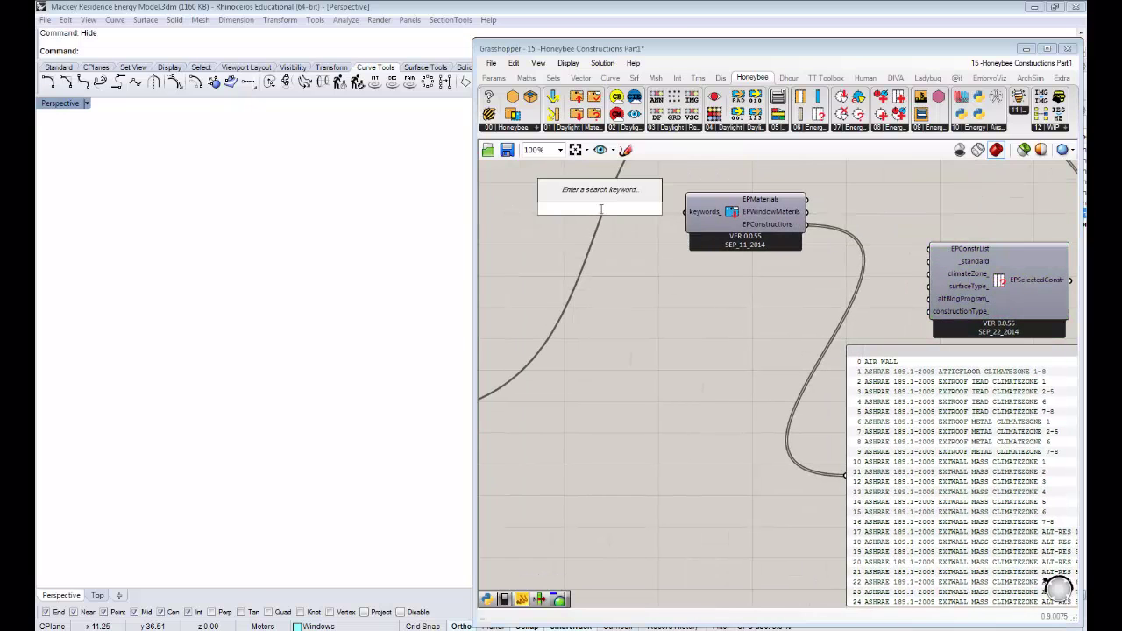
type("\"")
left_click(658, 316)
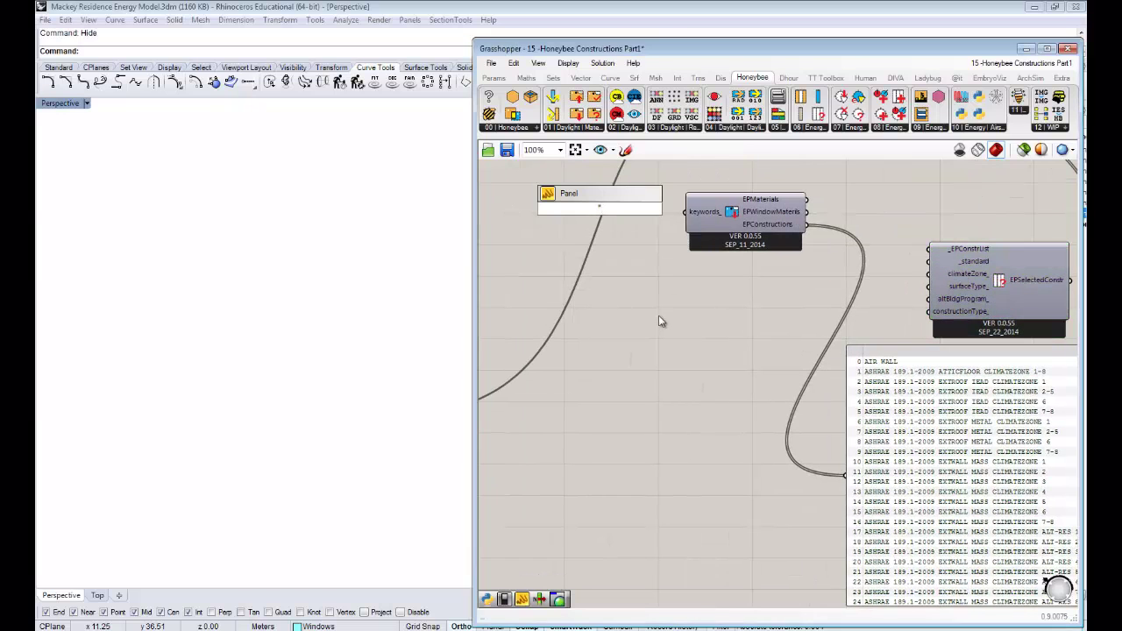
Filter the construction list by connecting a new panel with the text EXT to the library component's keywords_ input
right_click_drag(819, 286, 597, 219)
left_click_drag(942, 289, 964, 560)
right_click_drag(624, 359, 881, 477)
double_click(637, 253)
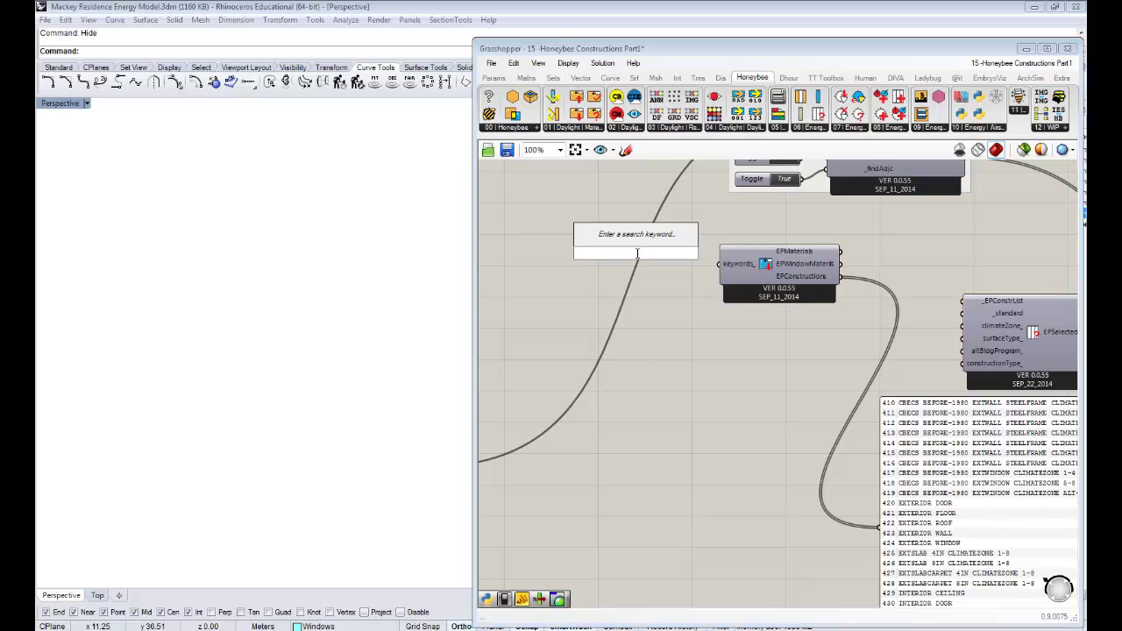
type("panel")
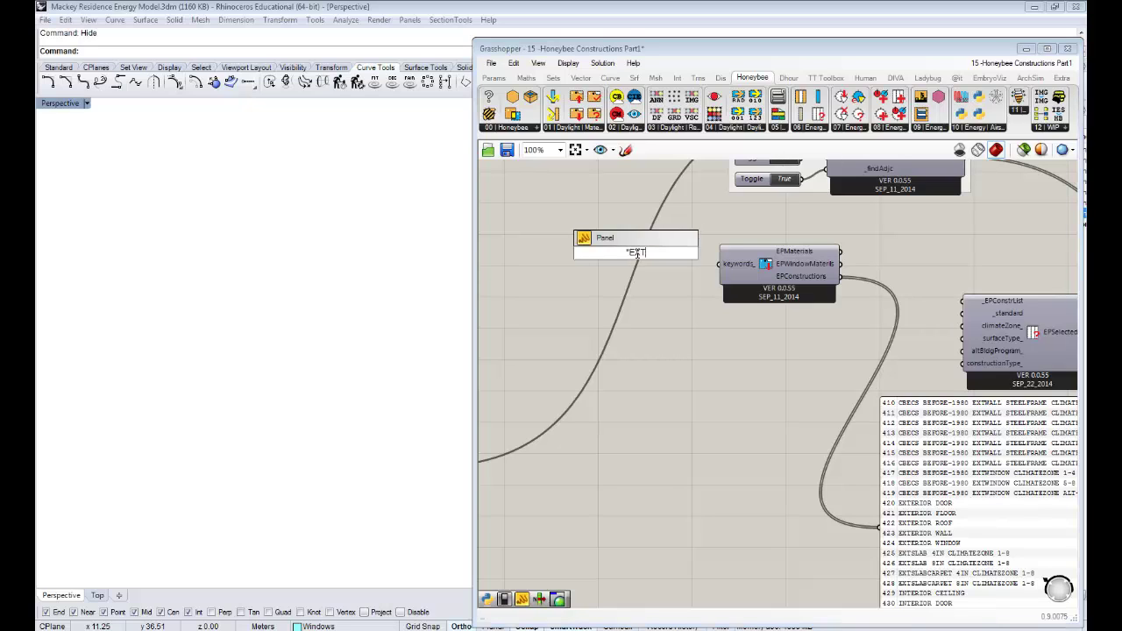
key("Return")
left_click_drag(684, 253, 687, 253)
left_click_drag(689, 253, 716, 266)
right_click_drag(821, 380, 655, 269)
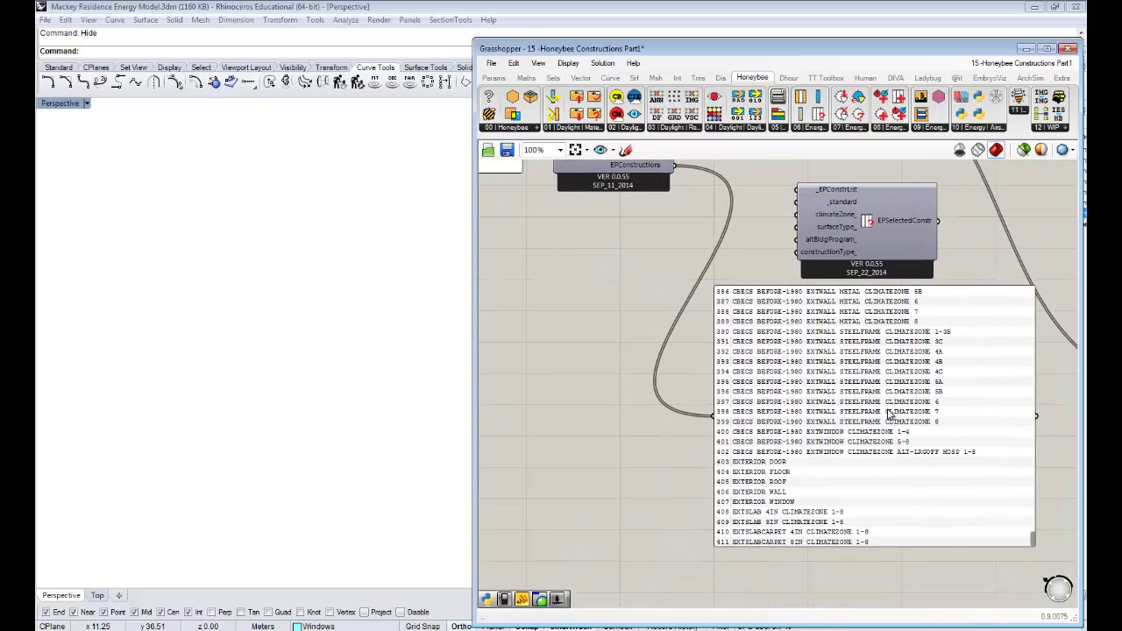
Change the text of the panel feeding the library's keywords_ input to filter the constructions for climate zone 4
left_click_drag(1034, 544, 1063, 564)
right_click_drag(753, 377, 763, 325)
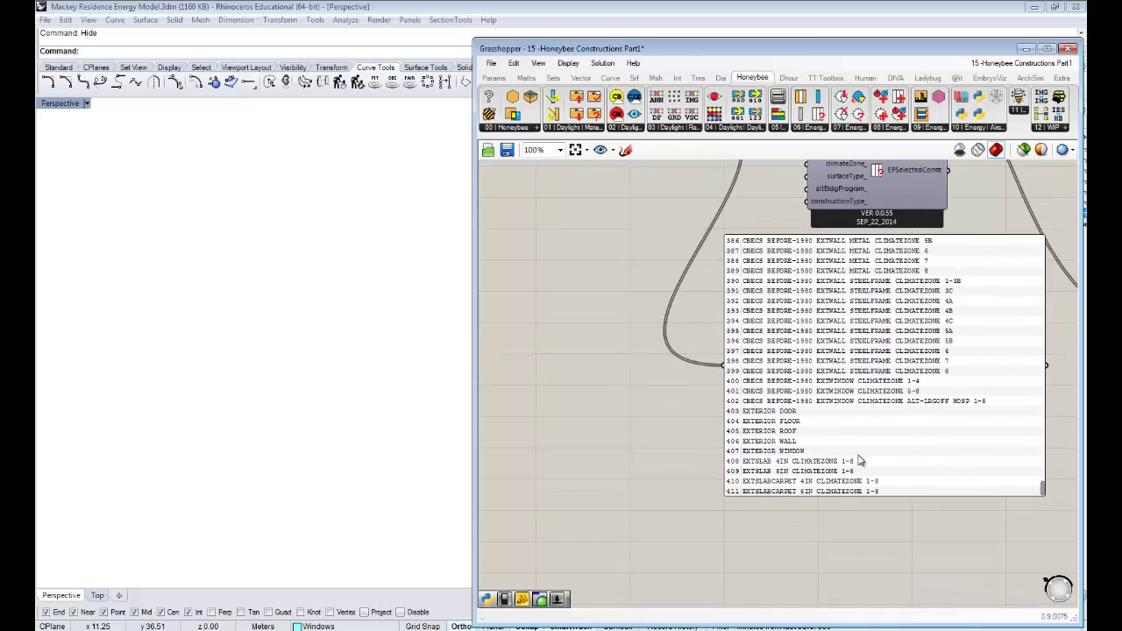
right_click_drag(664, 354, 824, 521)
left_click(649, 248)
double_click(649, 249)
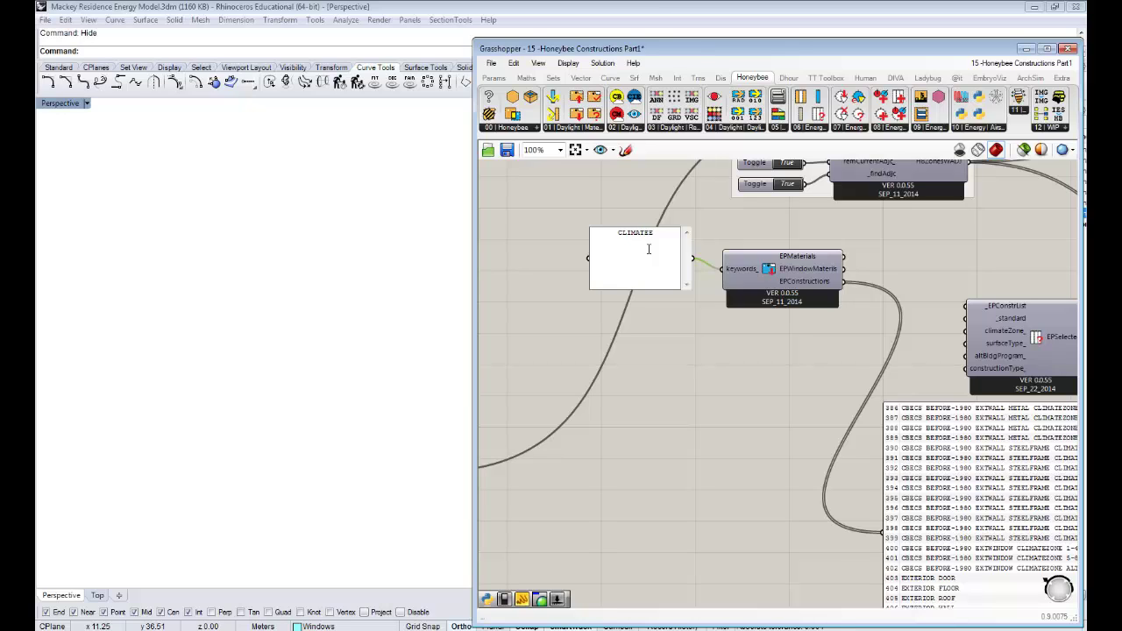
type("CLIMATEZONES")
left_click(657, 232)
key("BackSpace")
type("4")
left_click(701, 340)
right_click_drag(797, 395, 562, 307)
left_click_drag(965, 556, 967, 325)
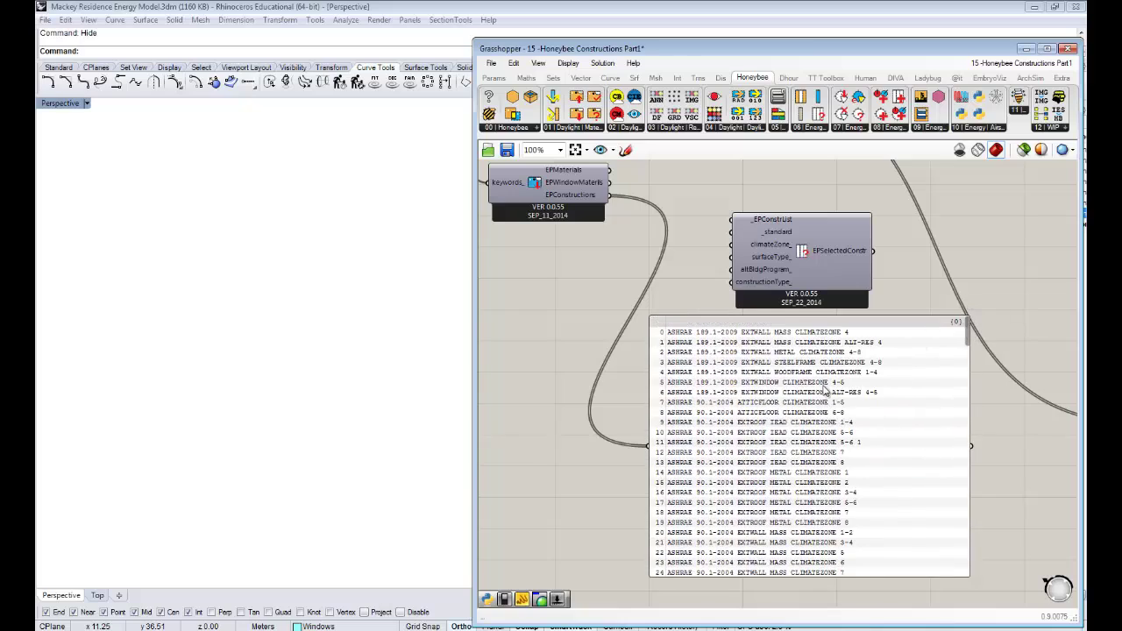
Delete the text panel feeding the EP Construction Library component's keywords_ input
right_click_drag(719, 378, 852, 396)
right_click_drag(769, 333, 823, 368)
right_click_drag(887, 306, 787, 308)
left_click(509, 229)
right_click_drag(587, 314, 643, 293)
key("Delete")
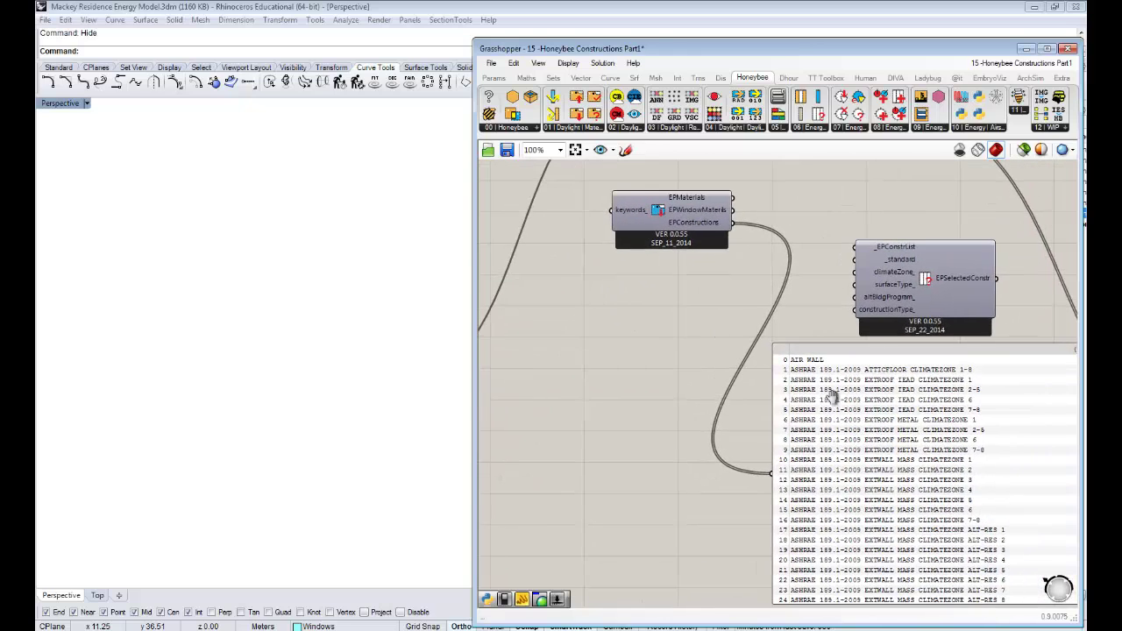
Connect EPConstructions to the Search component's _EPConstrList input and its EPSelectedConstr output to the construction list panel
right_click_drag(847, 395, 770, 396)
left_click_drag(865, 279, 843, 267)
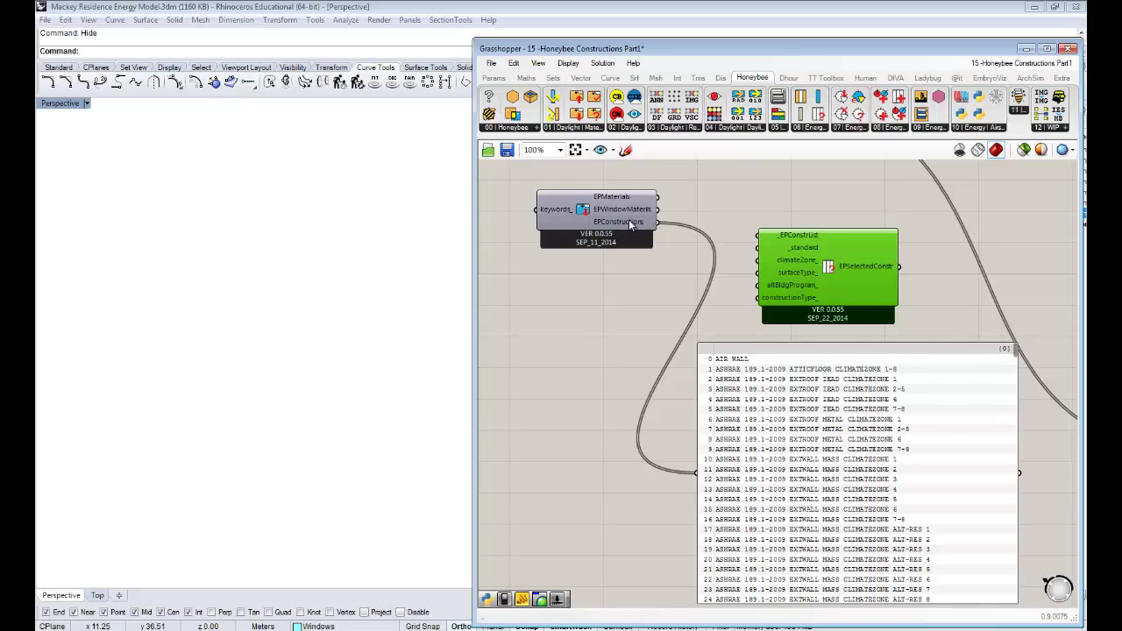
left_click_drag(658, 222, 758, 234)
mouse_move(814, 247)
left_click_drag(899, 266, 696, 473)
left_click_drag(823, 261, 793, 250)
right_click_drag(902, 293, 850, 295)
Add a number slider with the value 0 and connect it to the Search component's _standard input
mouse_move(722, 238)
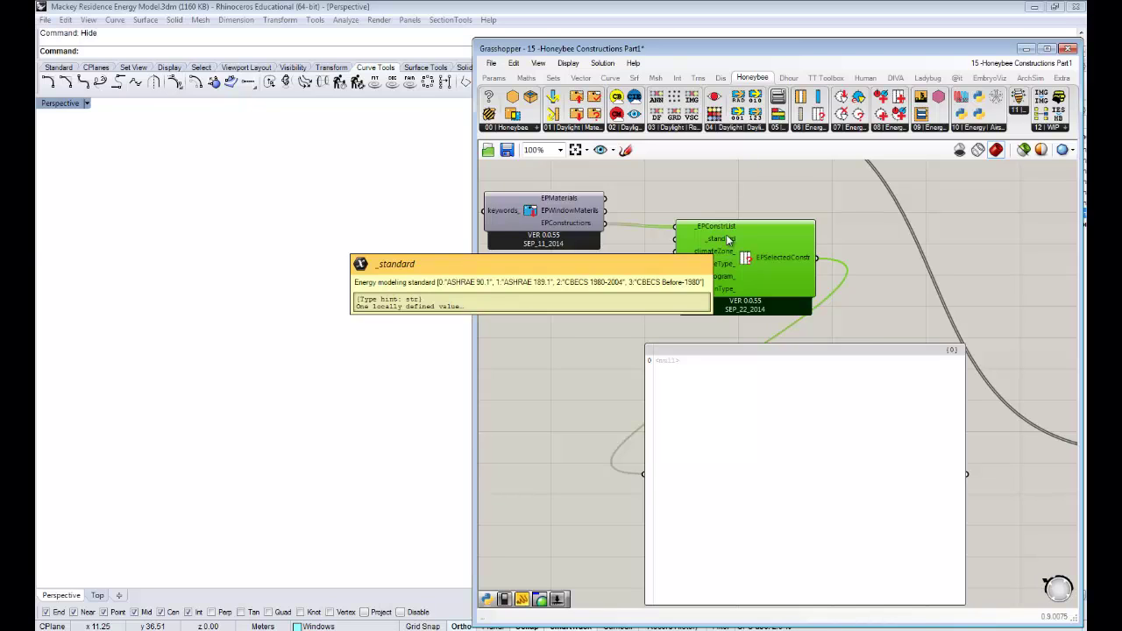
right_click_drag(726, 234, 761, 236)
double_click(656, 250)
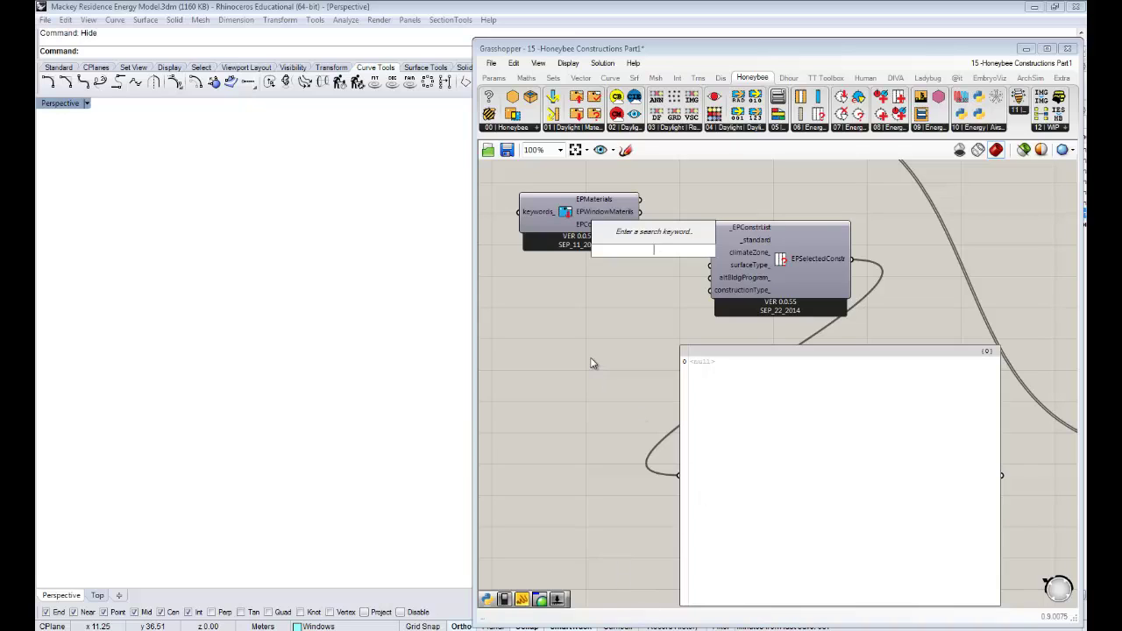
type("0")
key("Return")
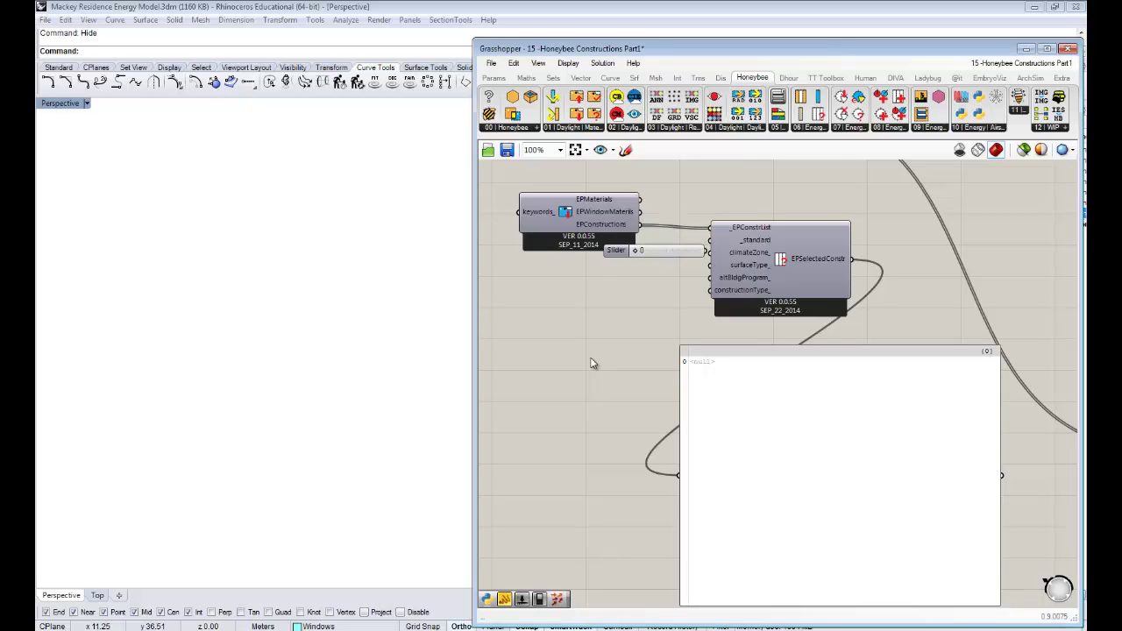
left_click_drag(678, 249, 712, 240)
left_click_drag(1000, 374, 942, 587)
left_click_drag(773, 284, 775, 302)
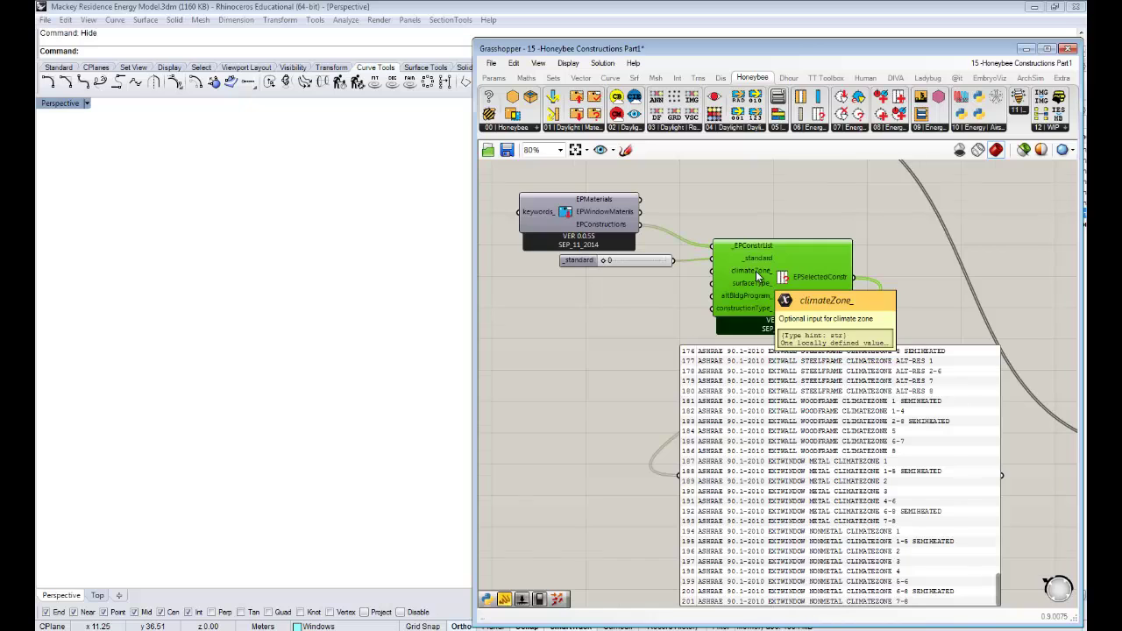
Connect the house's ASHRAE climate zone to the Search component's climateZone_ input and review the filtered construction list
scroll(756, 270, "down", 5)
right_click_drag(787, 202, 663, 545)
scroll(946, 250, "up", 5)
left_click_drag(874, 279, 839, 378)
scroll(914, 324, "down", 4)
scroll(911, 326, "down", 4)
scroll(845, 422, "up", 6)
right_click_drag(1002, 391, 784, 258)
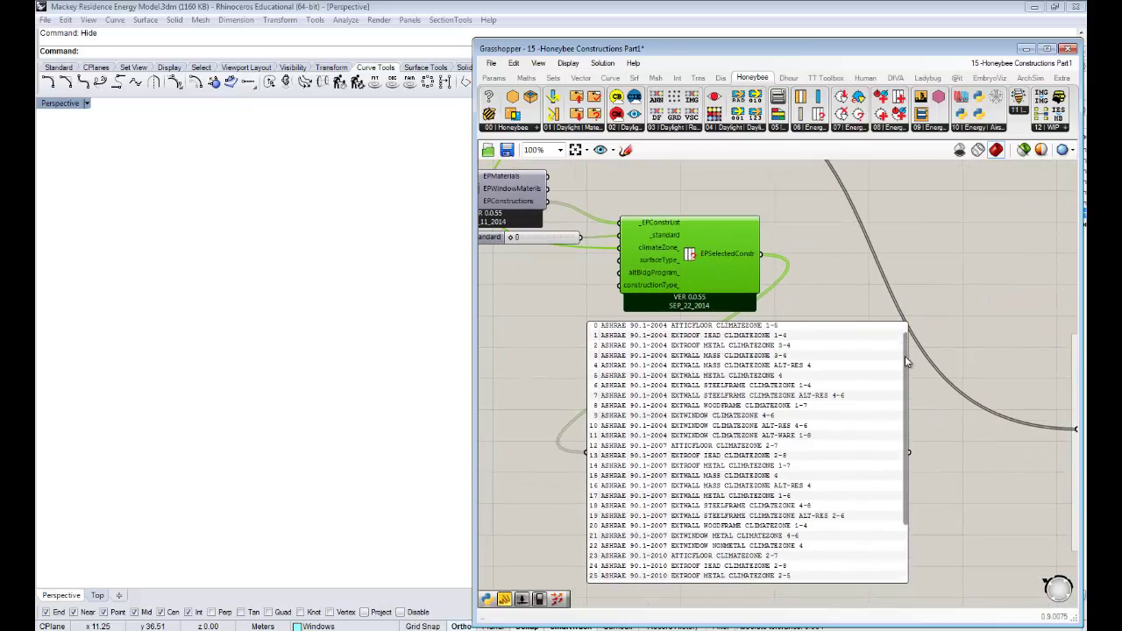
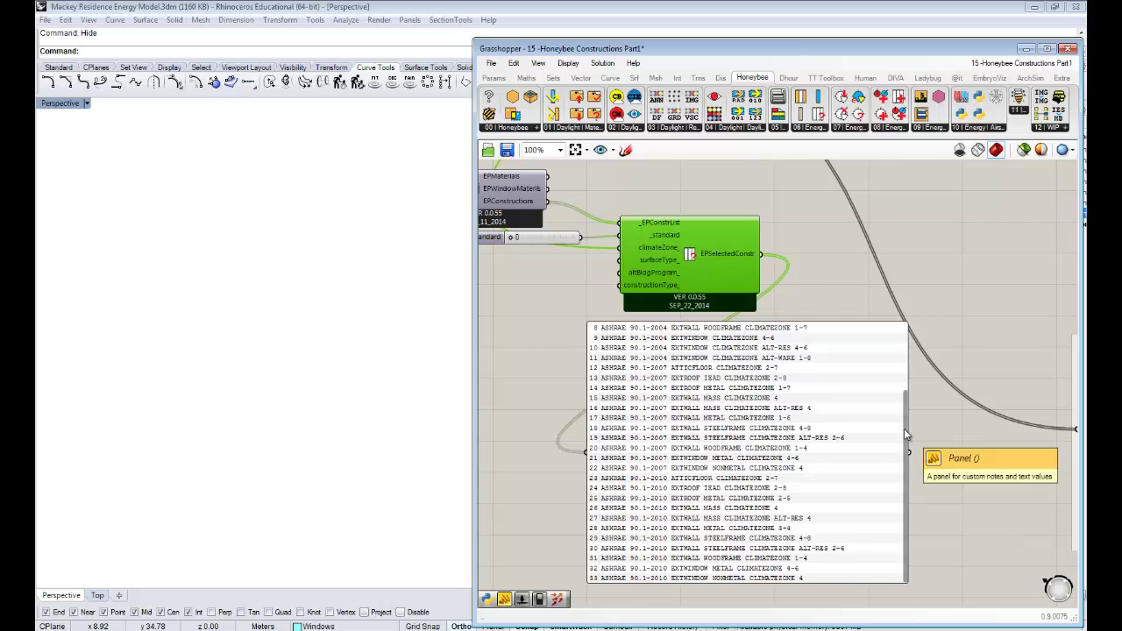
left_click_drag(904, 428, 909, 346)
Duplicate the _standard slider, place the copy below it, and connect it to the surfaceType_ input with value 0
right_click_drag(606, 376, 721, 361)
mouse_move(783, 256)
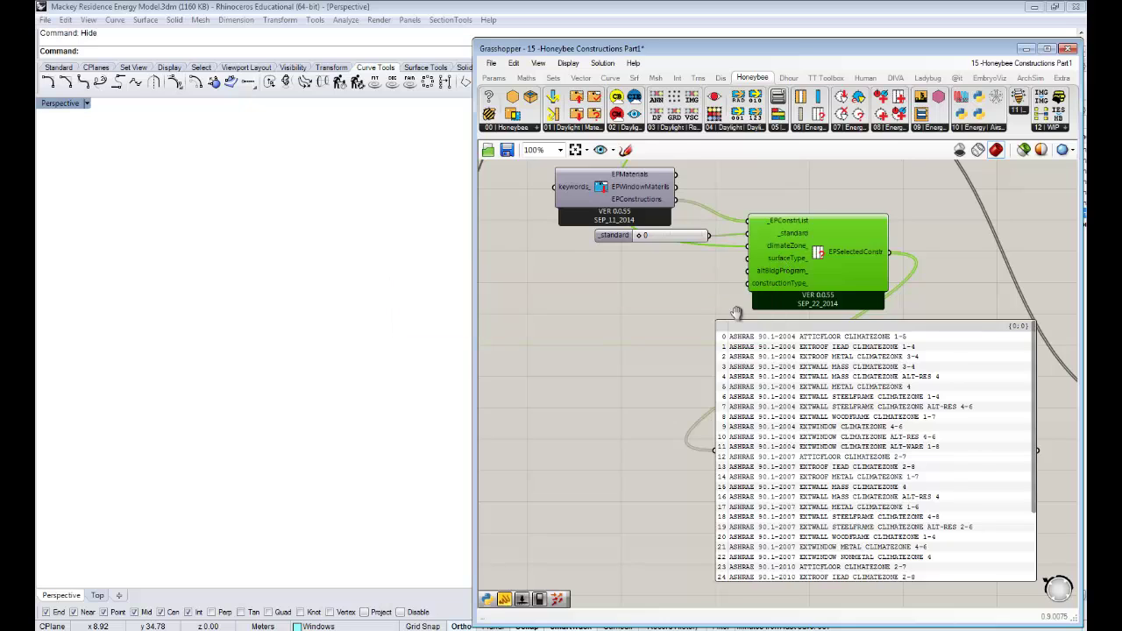
right_click_drag(756, 298, 729, 328)
scroll(716, 315, "down", 2)
right_click_drag(693, 364, 646, 465)
mouse_move(688, 285)
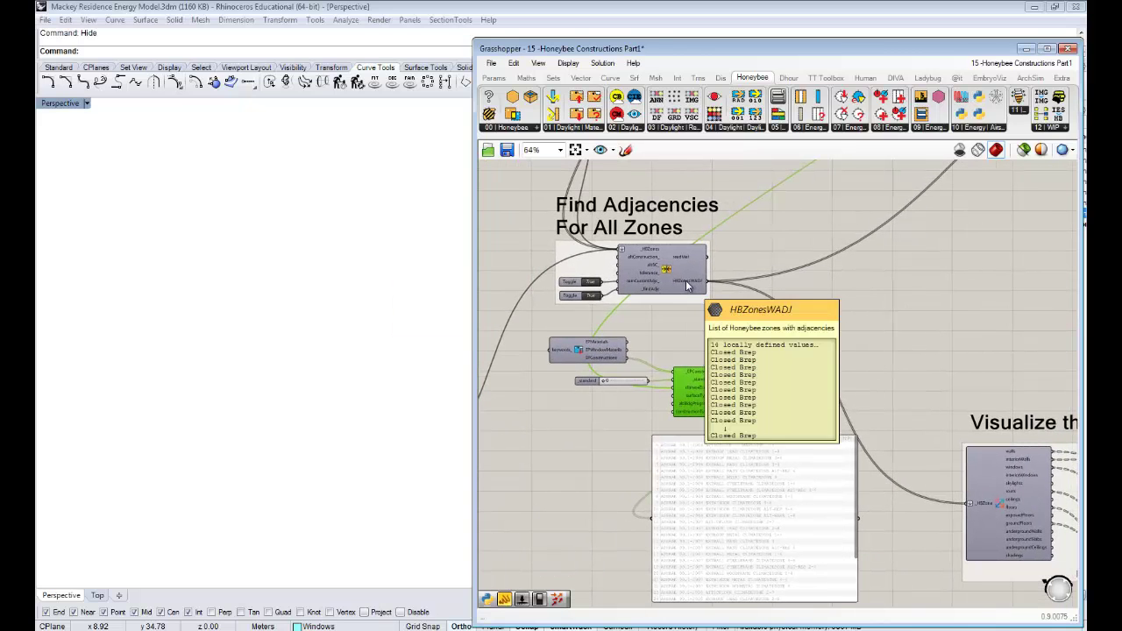
right_click_drag(682, 400, 701, 371)
scroll(663, 398, "up", 1)
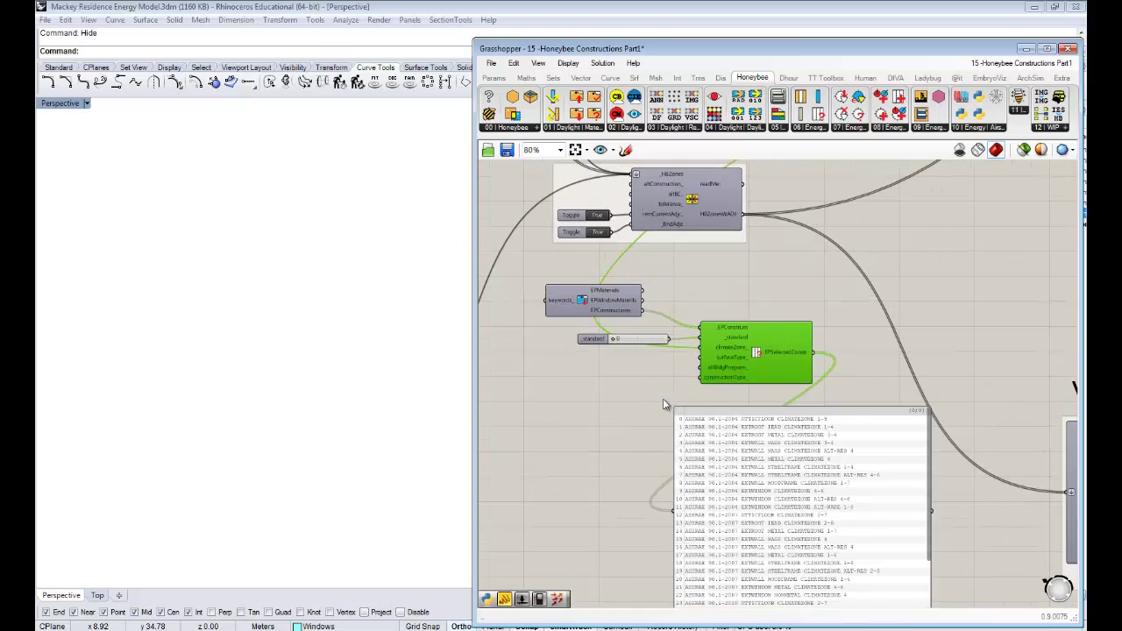
right_click_drag(771, 466, 703, 329)
right_click_drag(638, 293, 708, 319)
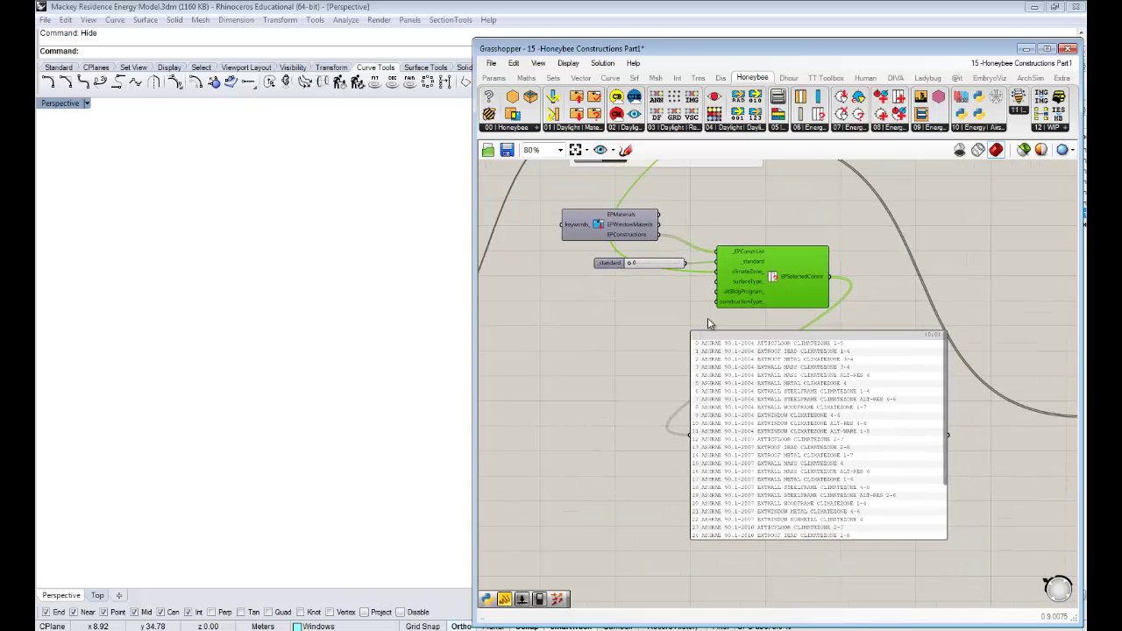
mouse_move(748, 282)
left_click(612, 266)
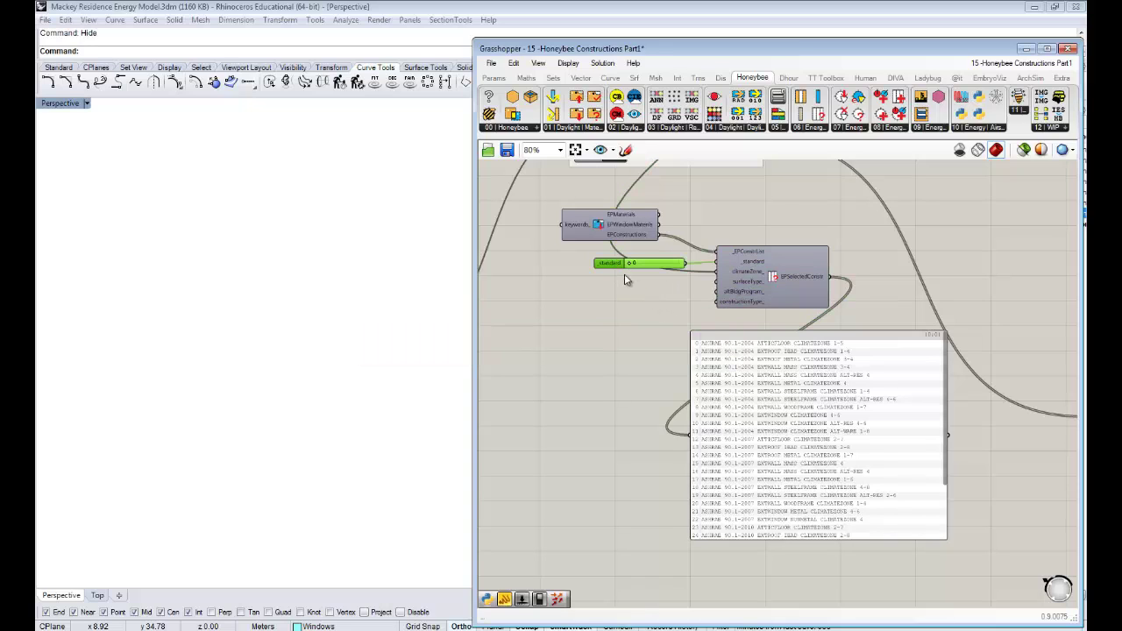
key("ctrl+c")
key("ctrl+v")
left_click_drag(606, 264, 607, 278)
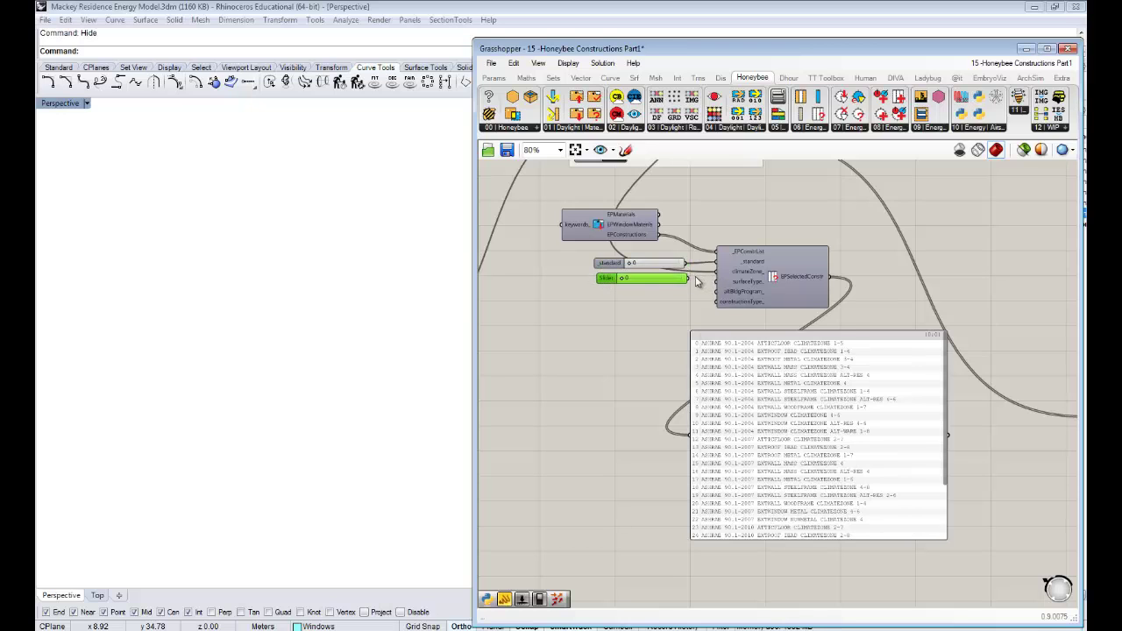
left_click_drag(692, 277, 716, 280)
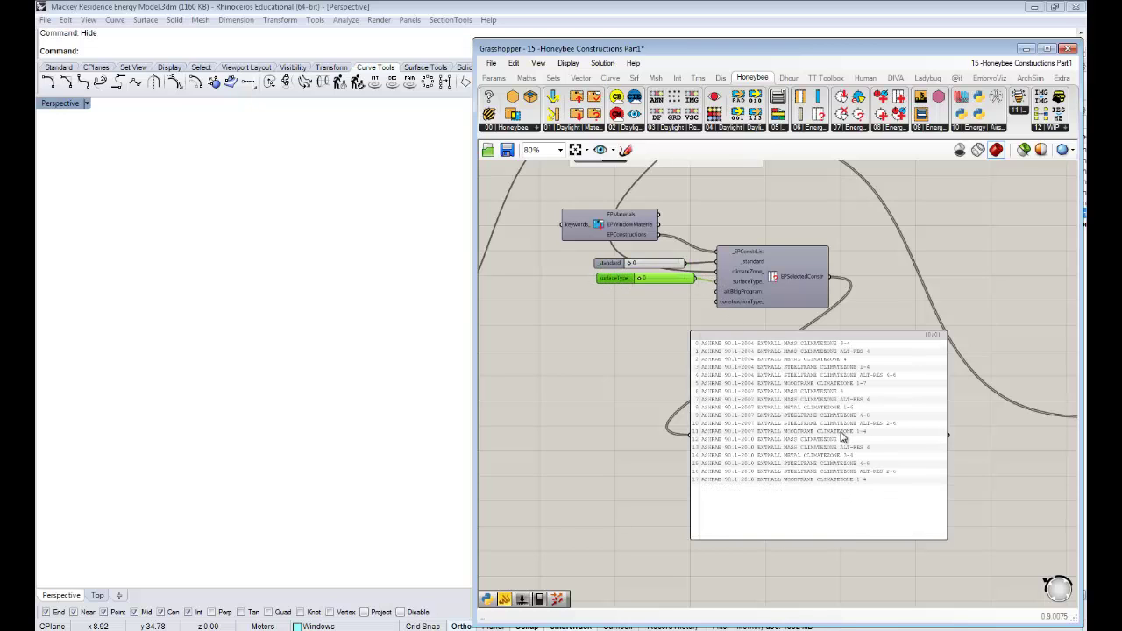
Examine the filtered exterior wall constructions in the list panel and the Search component's remaining optional inputs
scroll(843, 437, "up", 3)
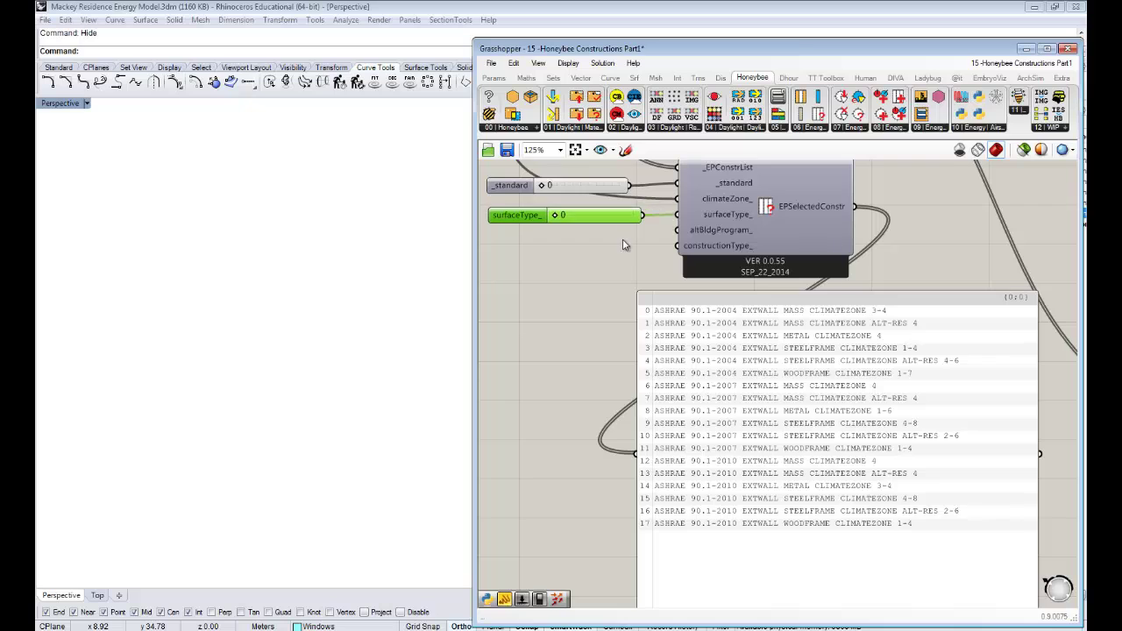
right_click_drag(700, 205, 749, 225)
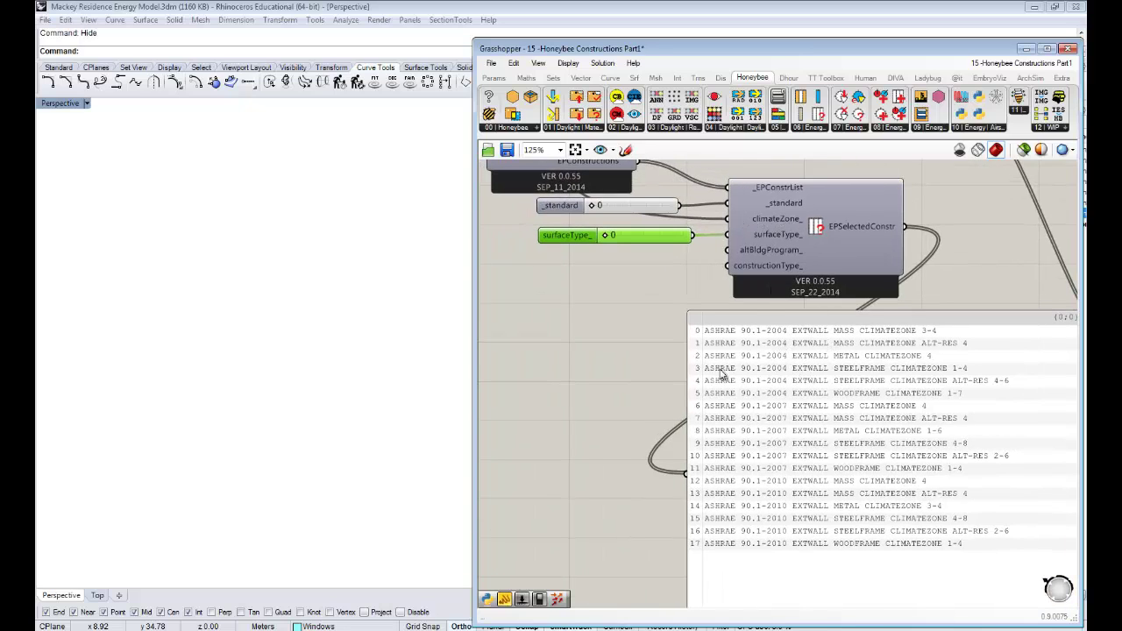
right_click_drag(822, 308, 780, 282)
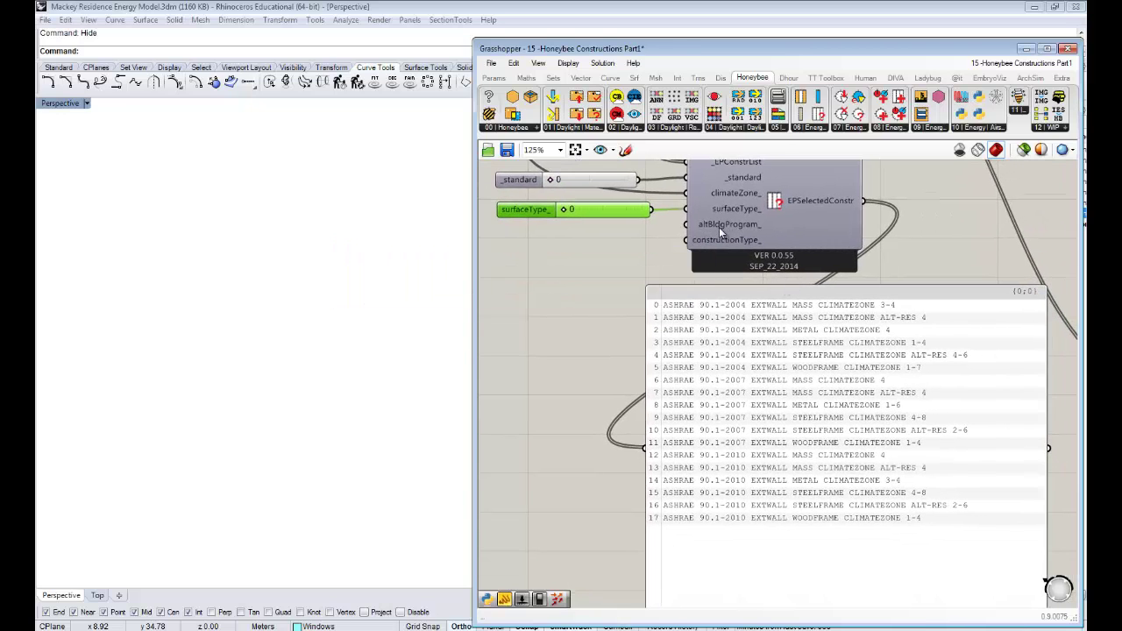
right_click_drag(757, 267, 754, 280)
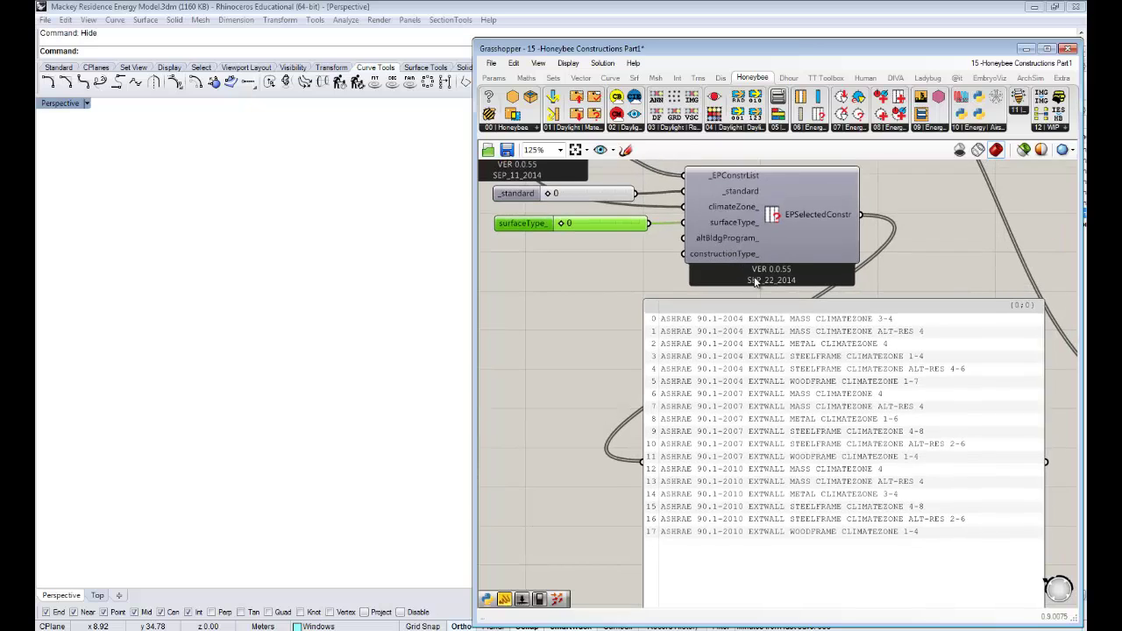
right_click_drag(927, 370, 886, 348)
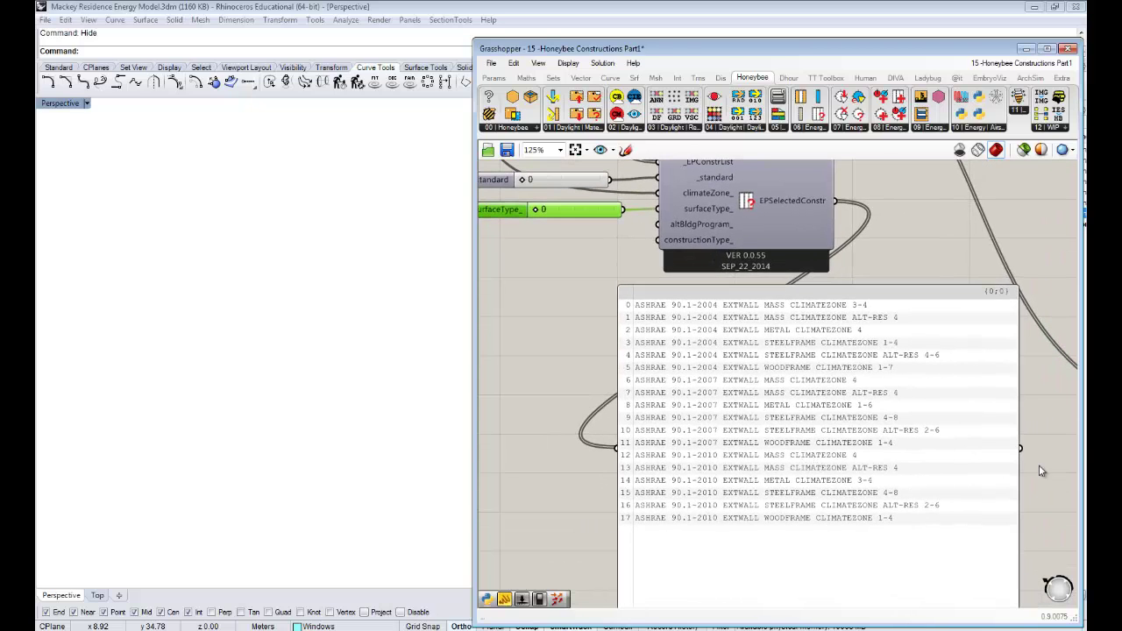
right_click_drag(964, 445, 935, 348)
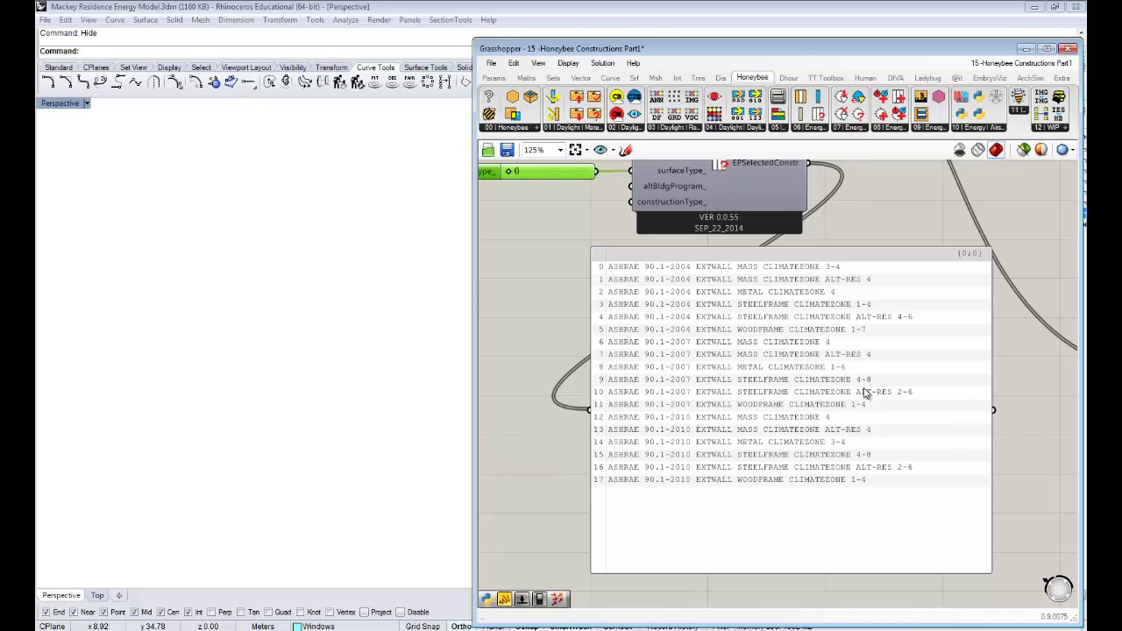
scroll(902, 335, "down", 2)
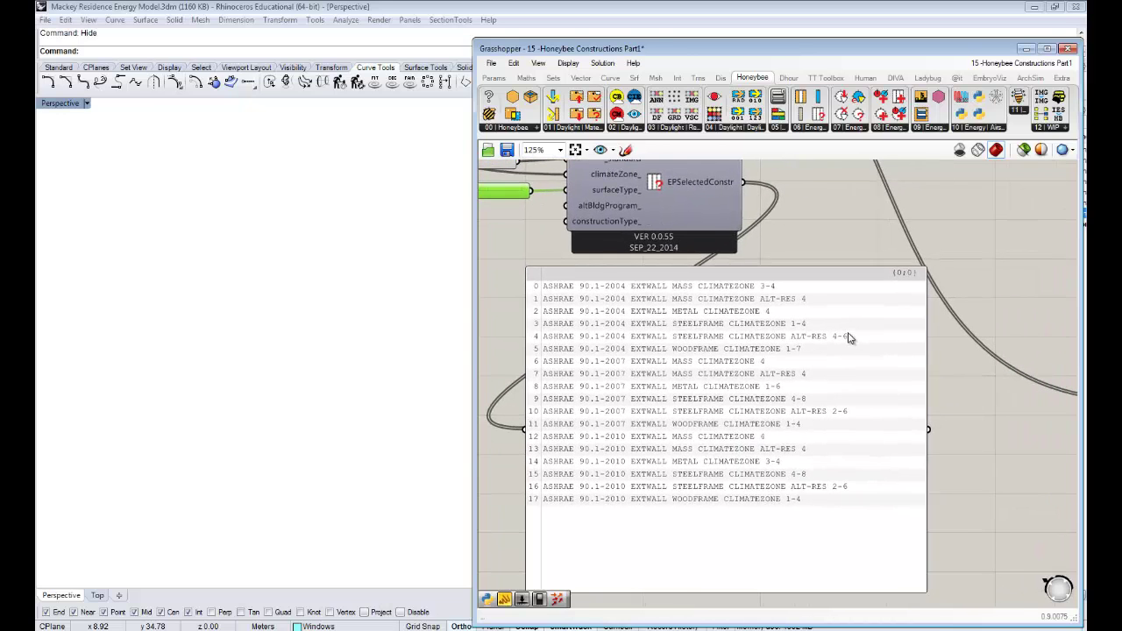
right_click_drag(848, 338, 822, 341)
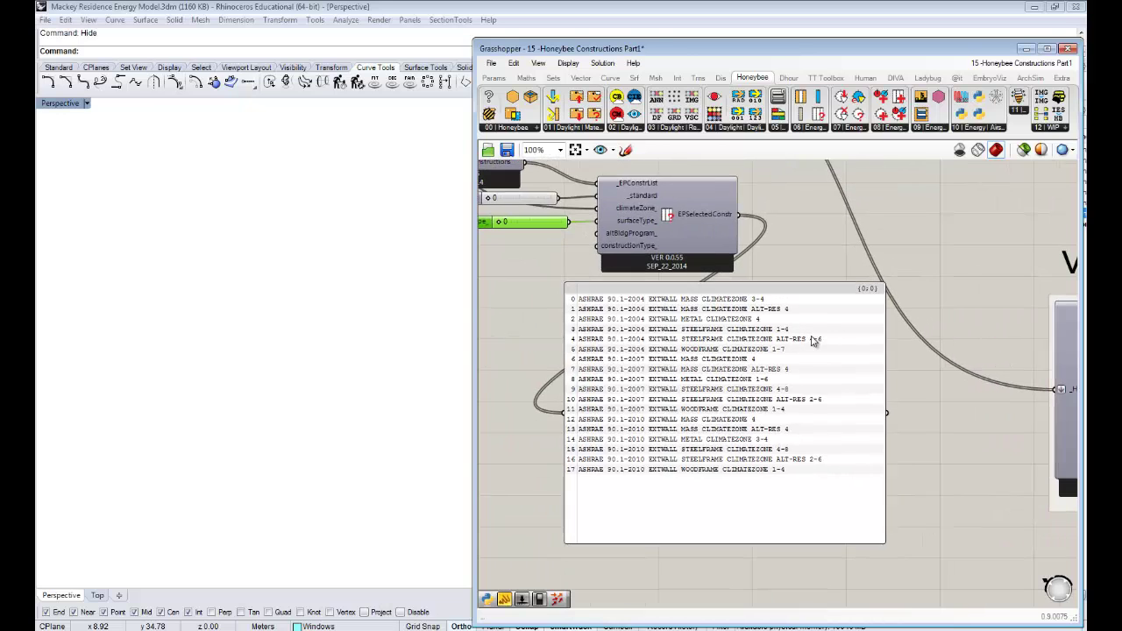
Add a Honeybee Item Selector beside the Search component and connect EPSelectedConstr to it
left_click(502, 132)
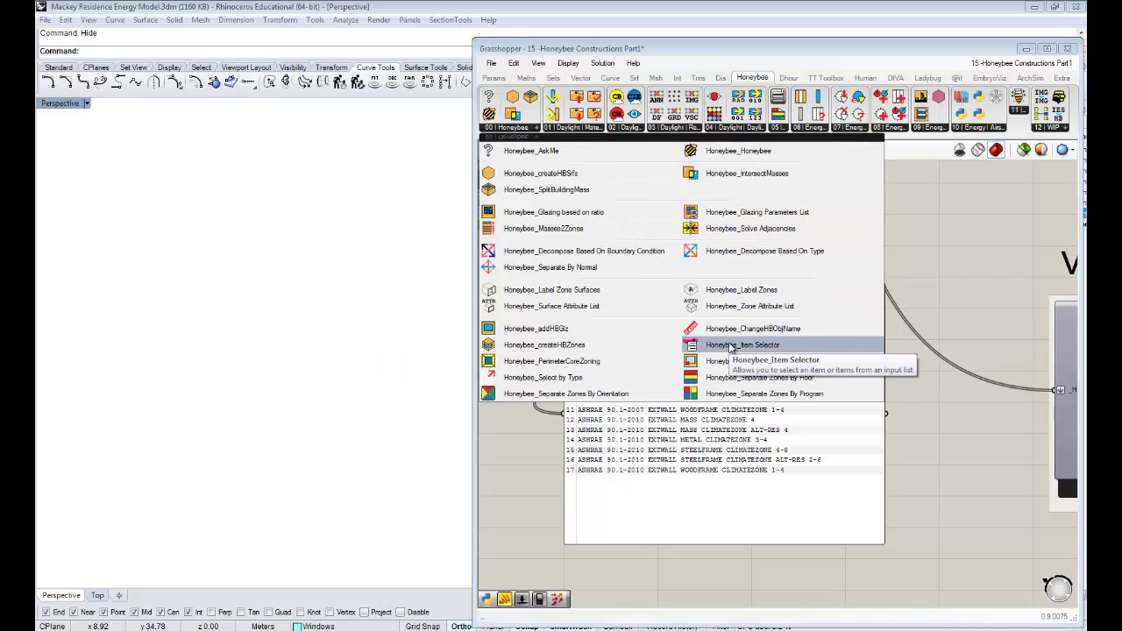
left_click(733, 343)
left_click(819, 243)
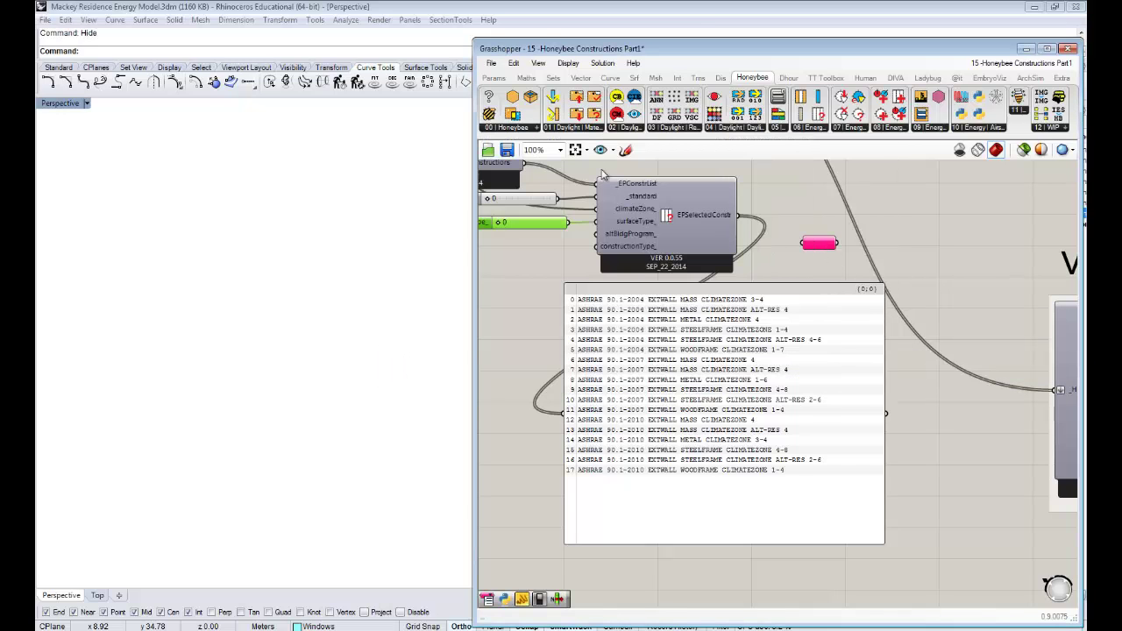
left_click(515, 132)
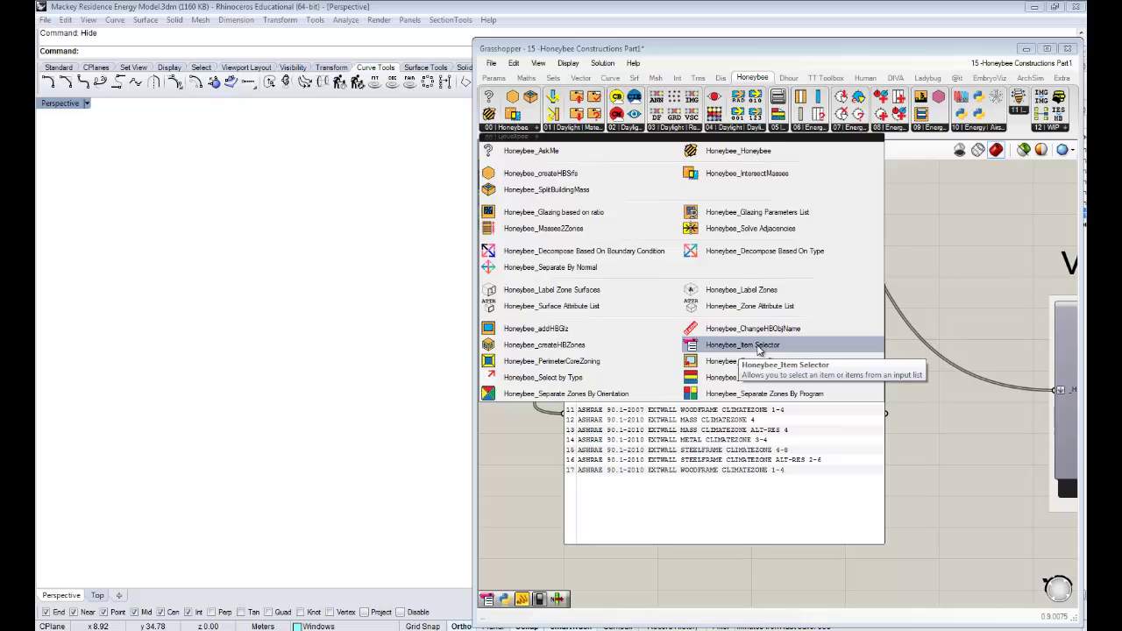
left_click(759, 347)
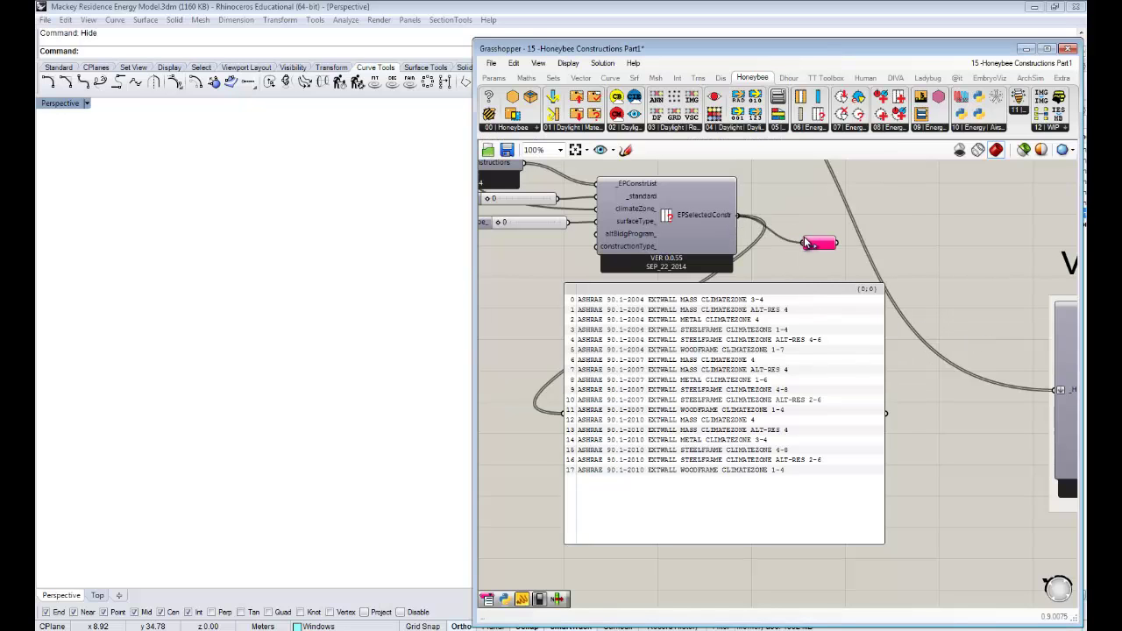
Choose ASHRAE 90.1-2007 EXTWALL WOODFRAME CLIMATEZONE 1-4 in the Item Selector and move it slightly closer to the Search component
left_click(1031, 244)
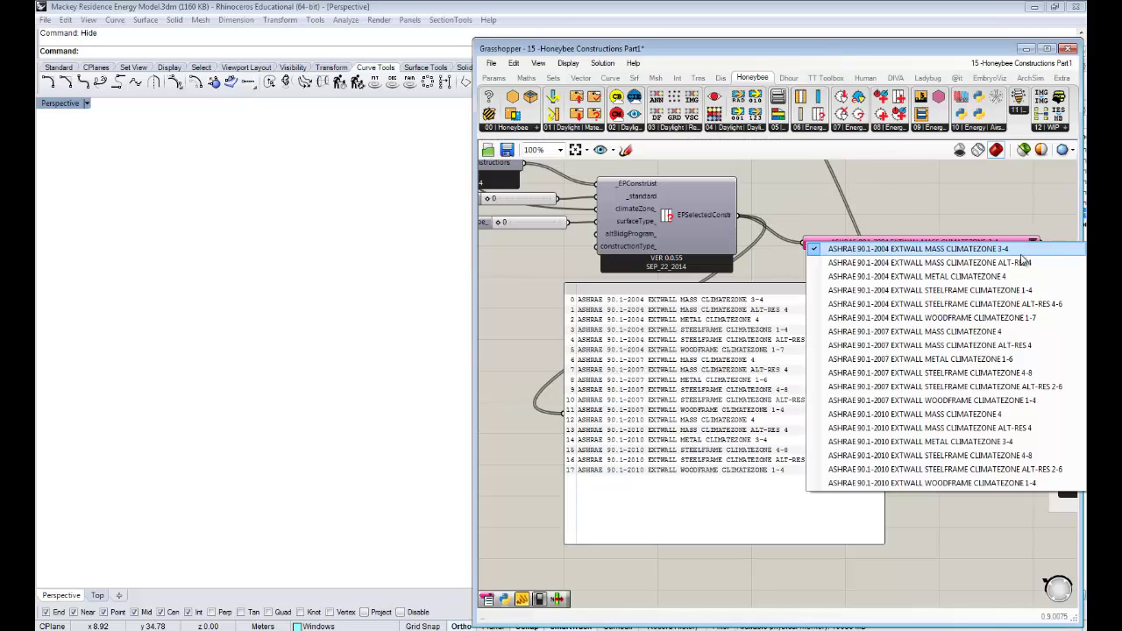
left_click(1033, 401)
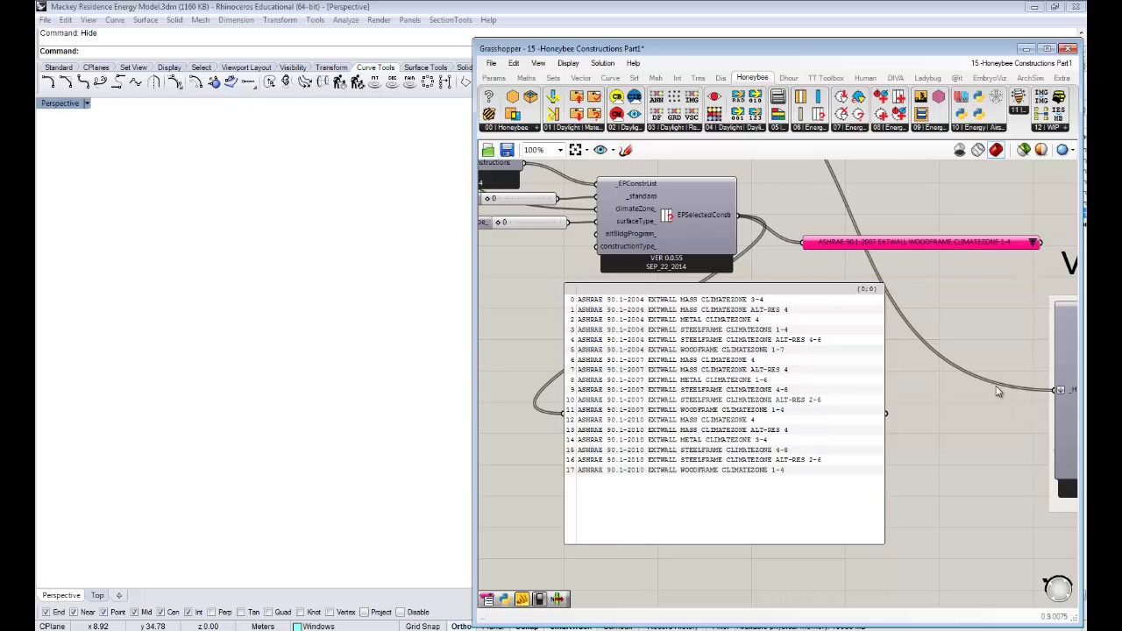
right_click_drag(997, 392, 898, 470)
left_click(827, 298)
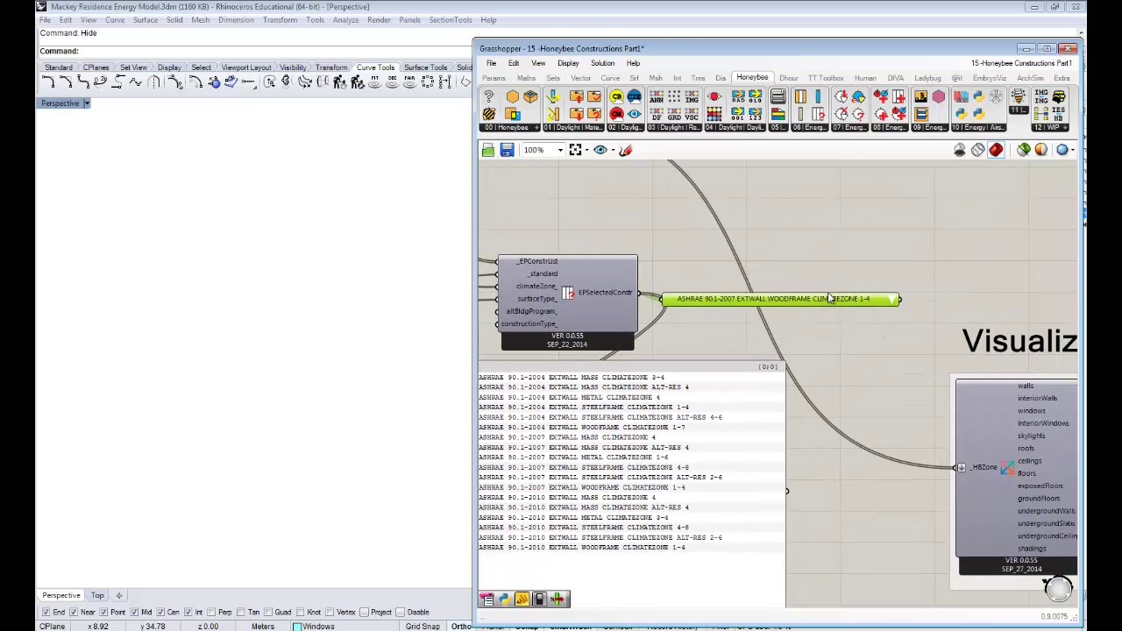
left_click_drag(827, 298, 821, 288)
left_click(887, 289)
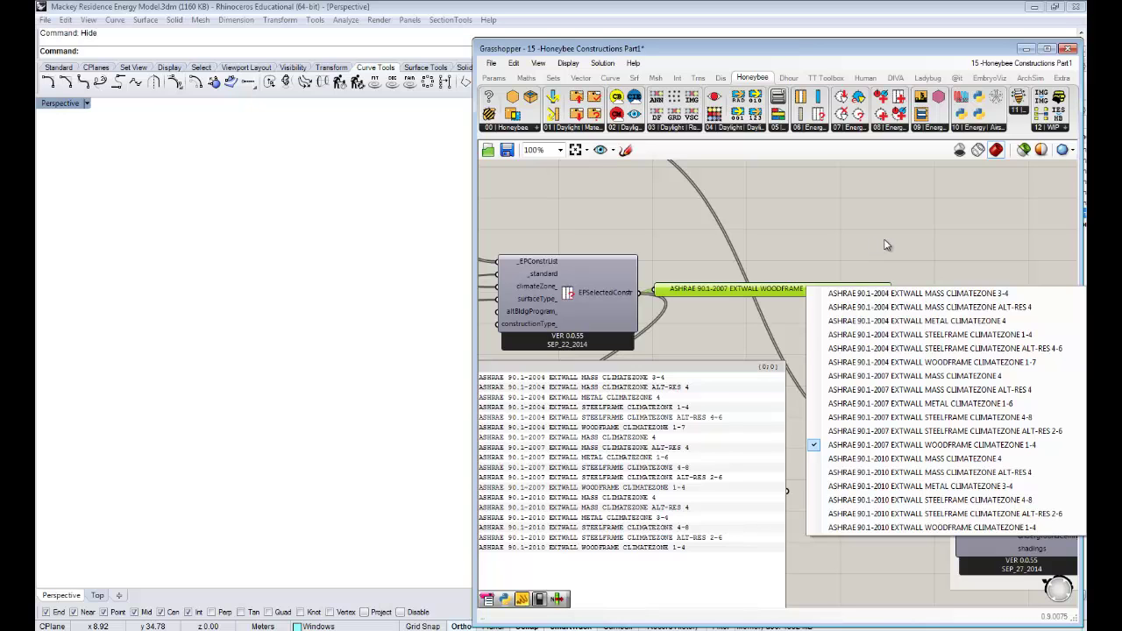
left_click(807, 241)
right_click_drag(807, 241, 764, 312)
scroll(807, 311, "down", 2)
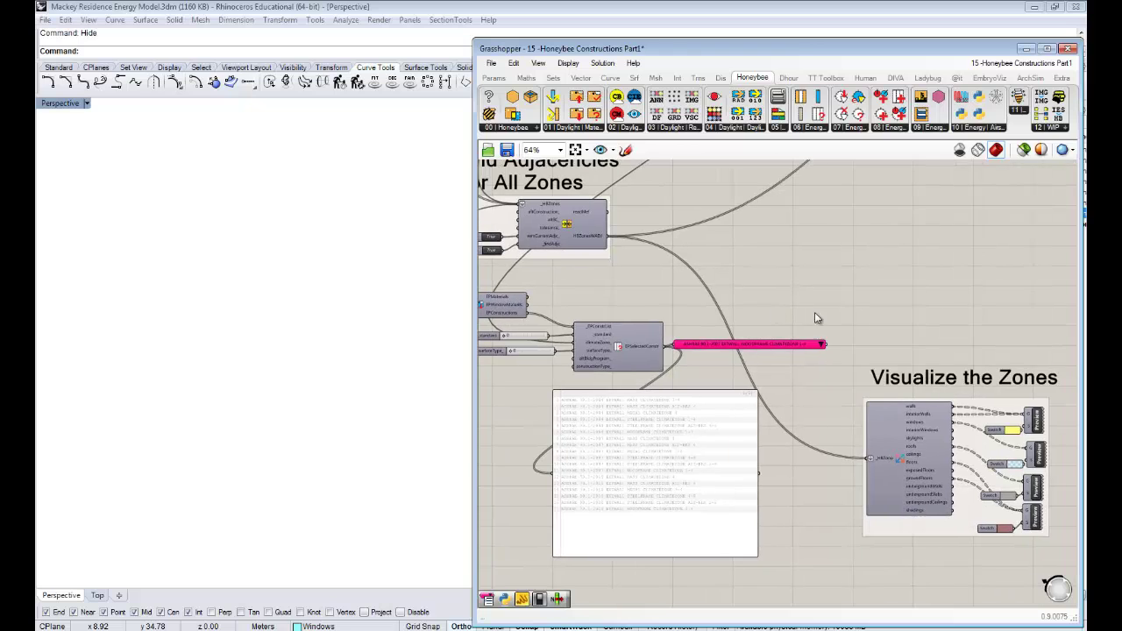
Move the Visualize the Zones group farther from the Item Selector to clear space on the canvas between them
right_click_drag(850, 353, 745, 309)
left_click_drag(1024, 544, 747, 295)
left_click_drag(793, 369, 963, 287)
right_click_drag(711, 230, 884, 298)
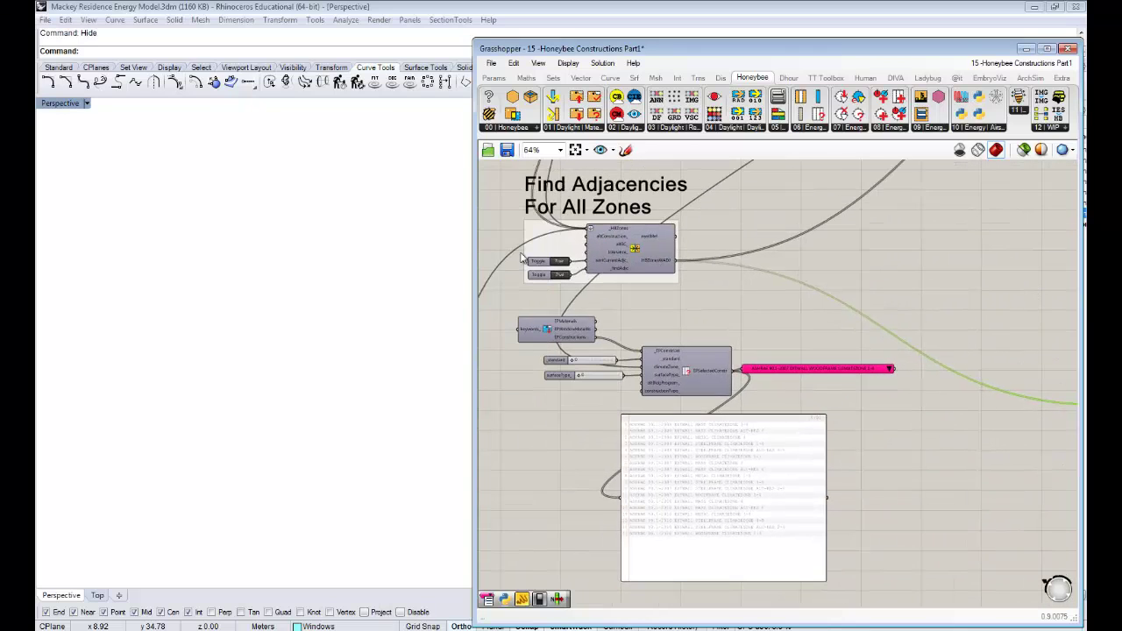
Turn on the preview of the four Preview components in the Visualize the Zones group and inspect the coloured house in Rhino
right_click_drag(814, 287, 628, 254)
scroll(843, 371, "down", 2)
left_click_drag(853, 389, 768, 265)
right_click(815, 245)
left_click(848, 253)
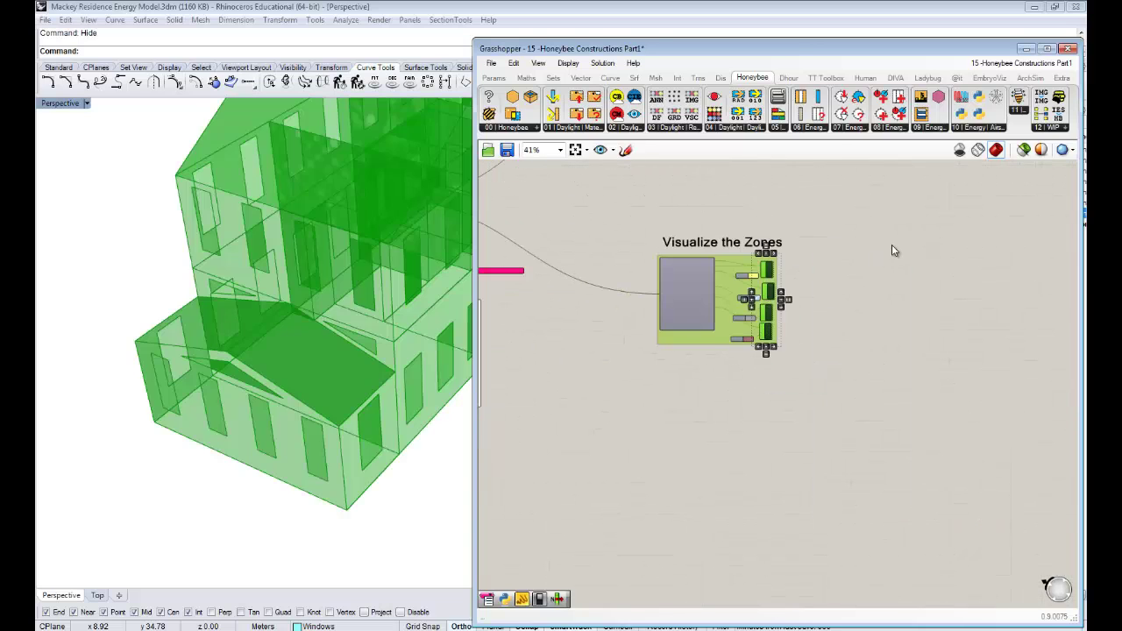
left_click(891, 245)
right_click_drag(288, 352, 225, 458)
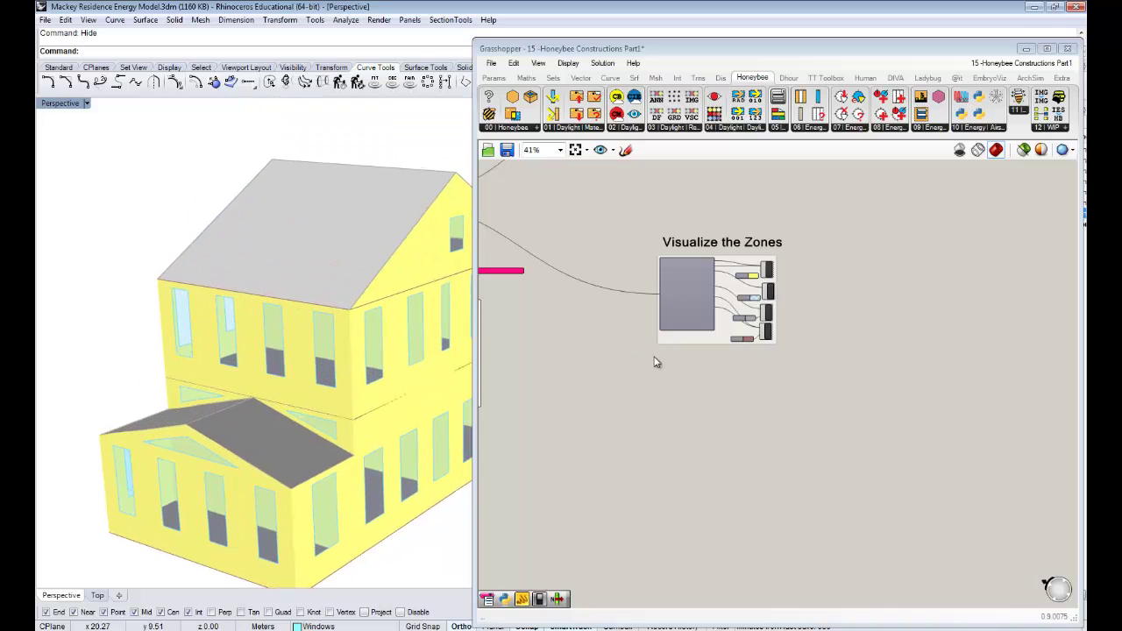
Add a Honeybee Set EP Zone Construction component above the Item Selector and connect HBZonesWADJ to its _HBZone input
right_click_drag(499, 236, 633, 275)
scroll(619, 275, "down", 1)
scroll(619, 277, "up", 5)
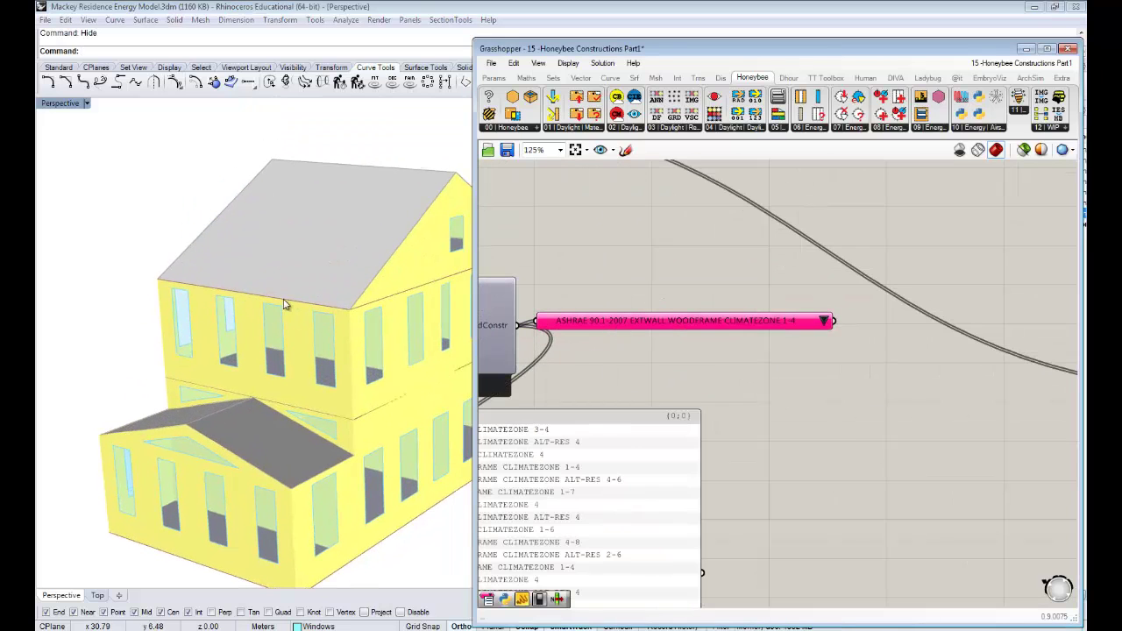
scroll(724, 313, "down", 2)
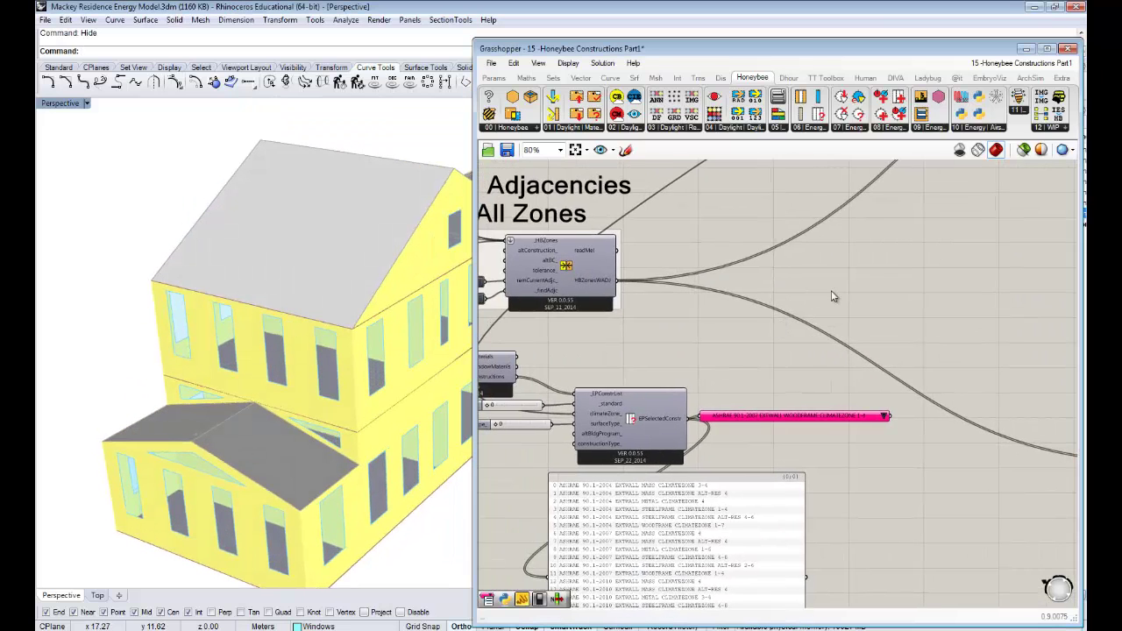
left_click(890, 128)
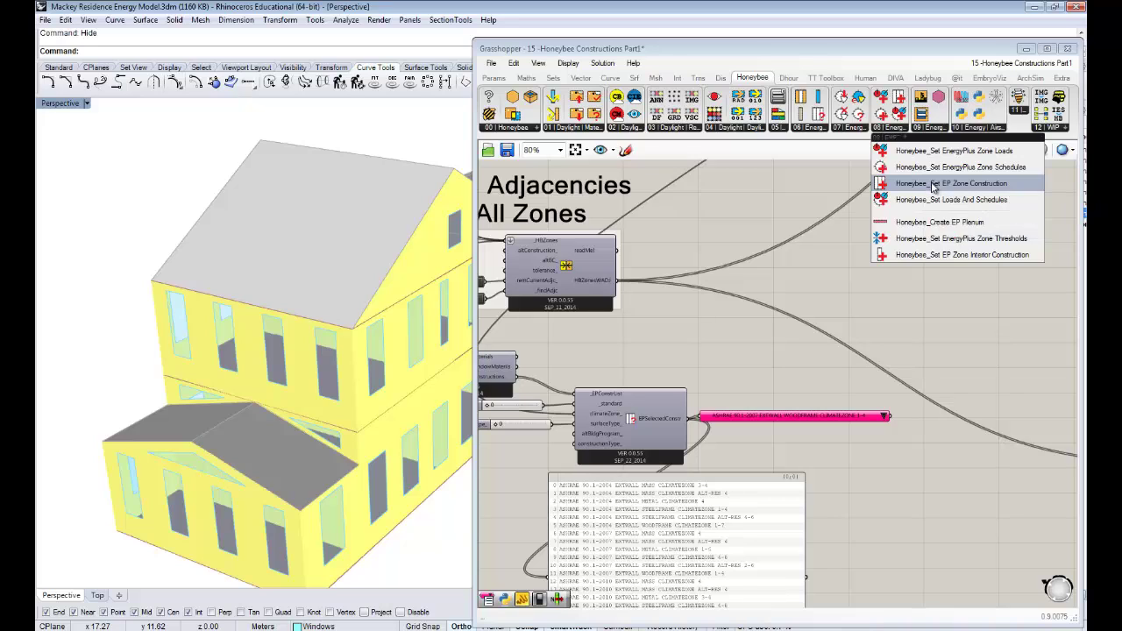
left_click_drag(933, 187, 921, 303)
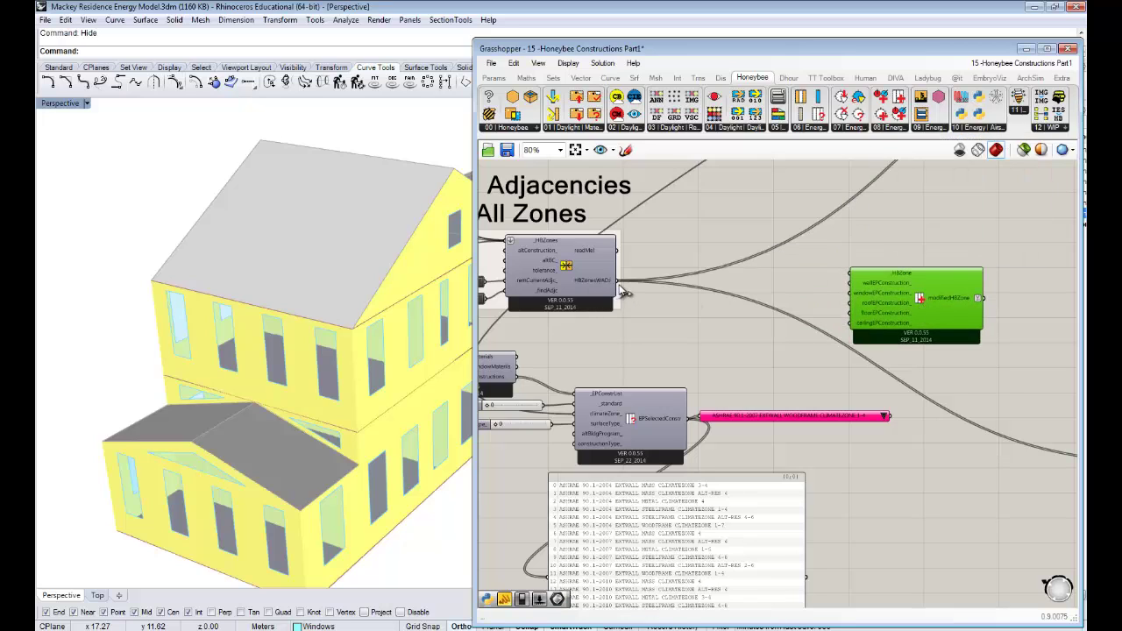
left_click_drag(617, 279, 851, 274)
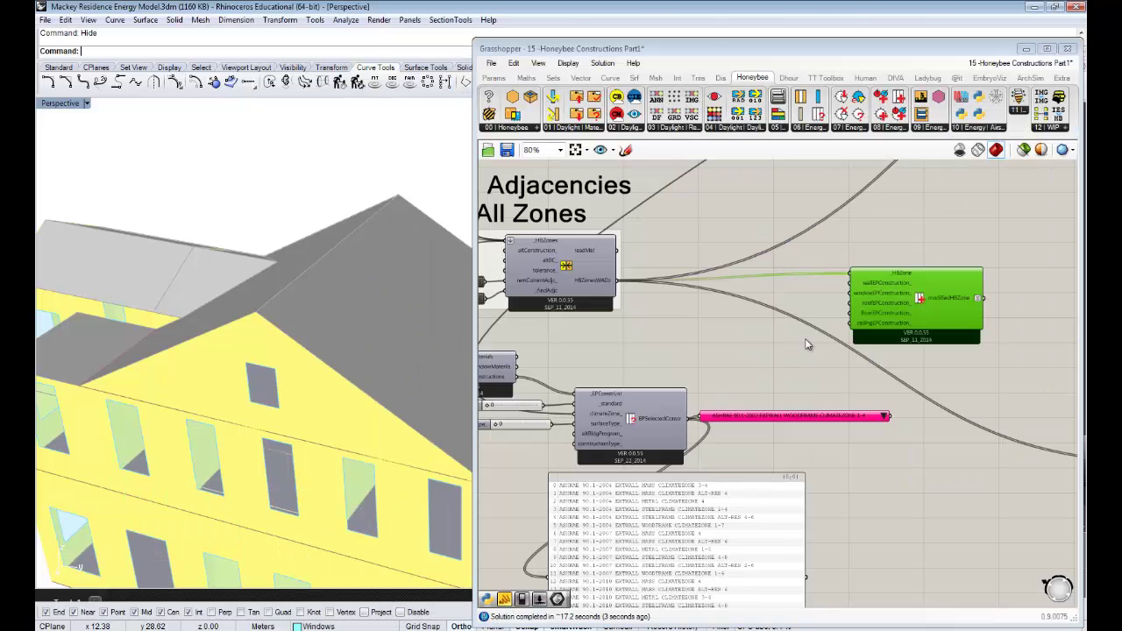
left_click_drag(934, 306, 864, 322)
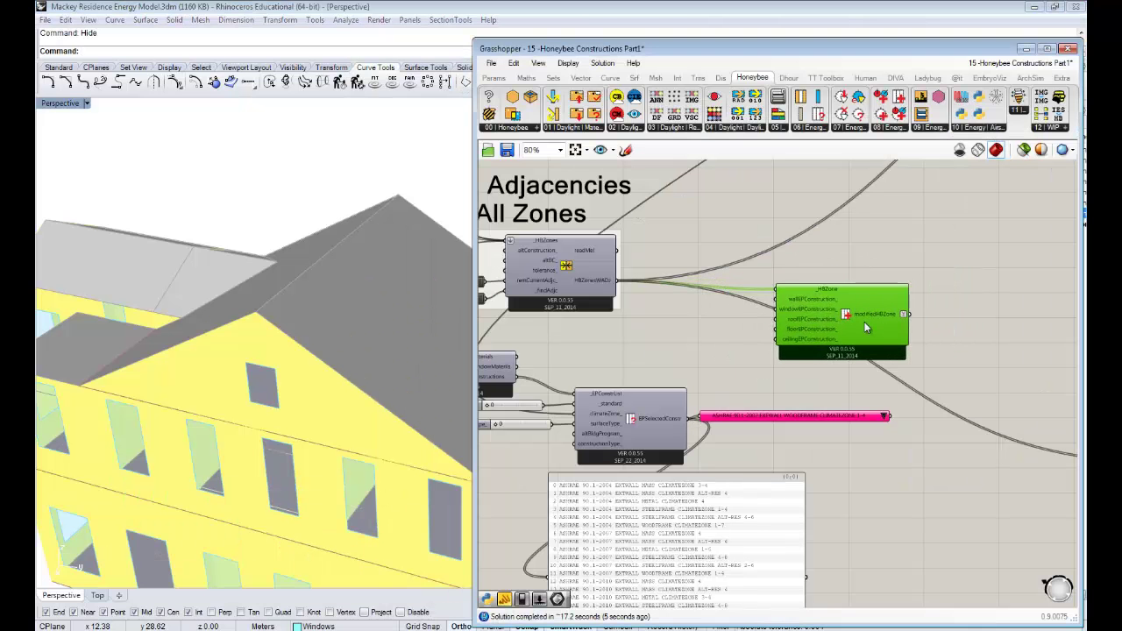
right_click_drag(874, 338, 901, 339)
left_click_drag(899, 337, 982, 331)
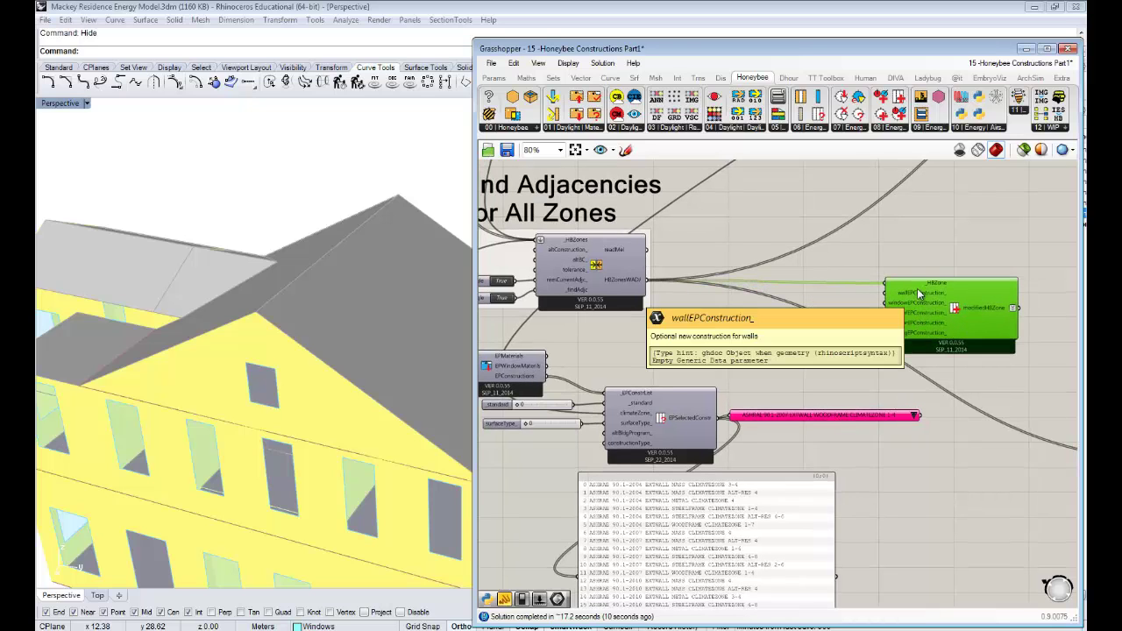
Connect the Item Selector's output to the list panel, placed below it, and to the wallEPConstruction_ input of Set EP Zone Construction
left_click(927, 422)
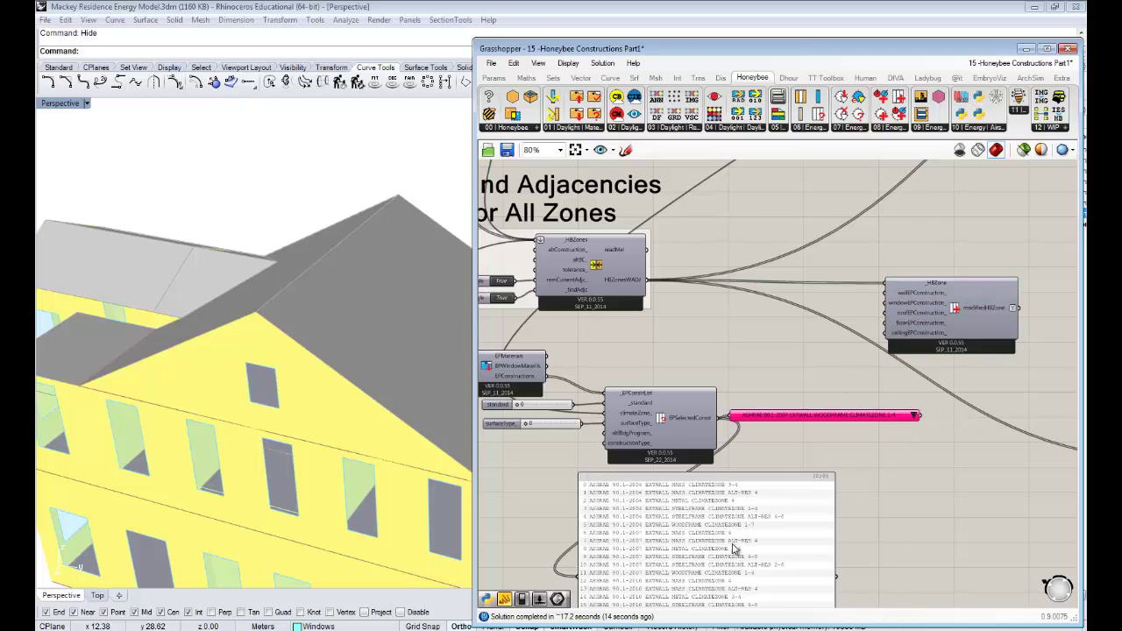
left_click_drag(736, 550, 923, 509)
left_click_drag(922, 416, 764, 536)
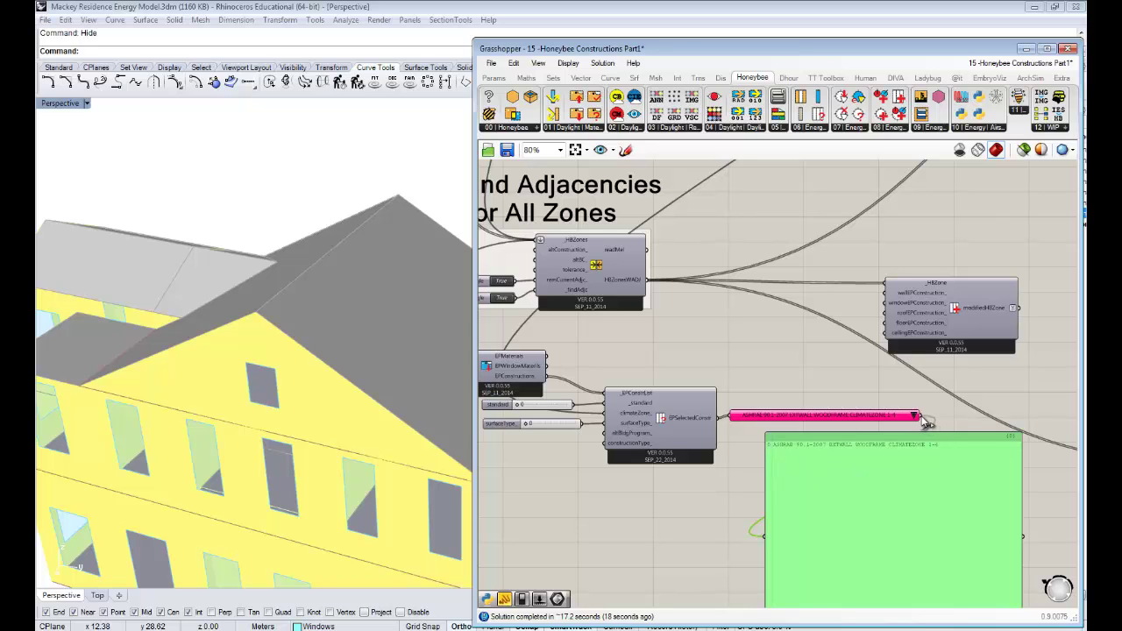
left_click_drag(920, 417, 880, 296)
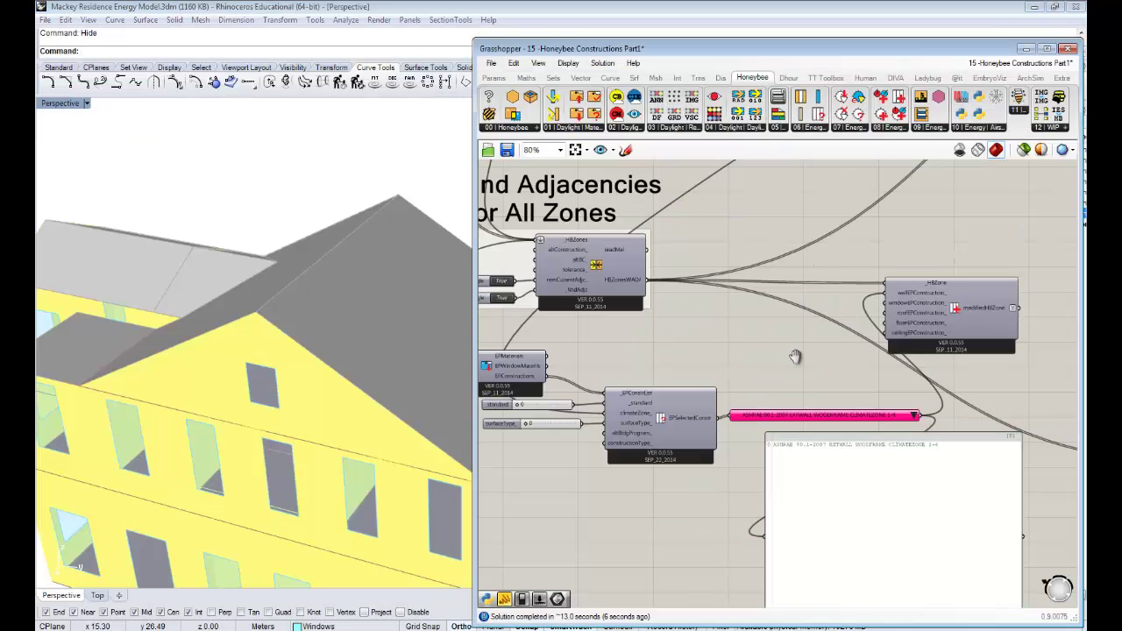
right_click_drag(794, 356, 857, 310)
right_click_drag(911, 360, 706, 312)
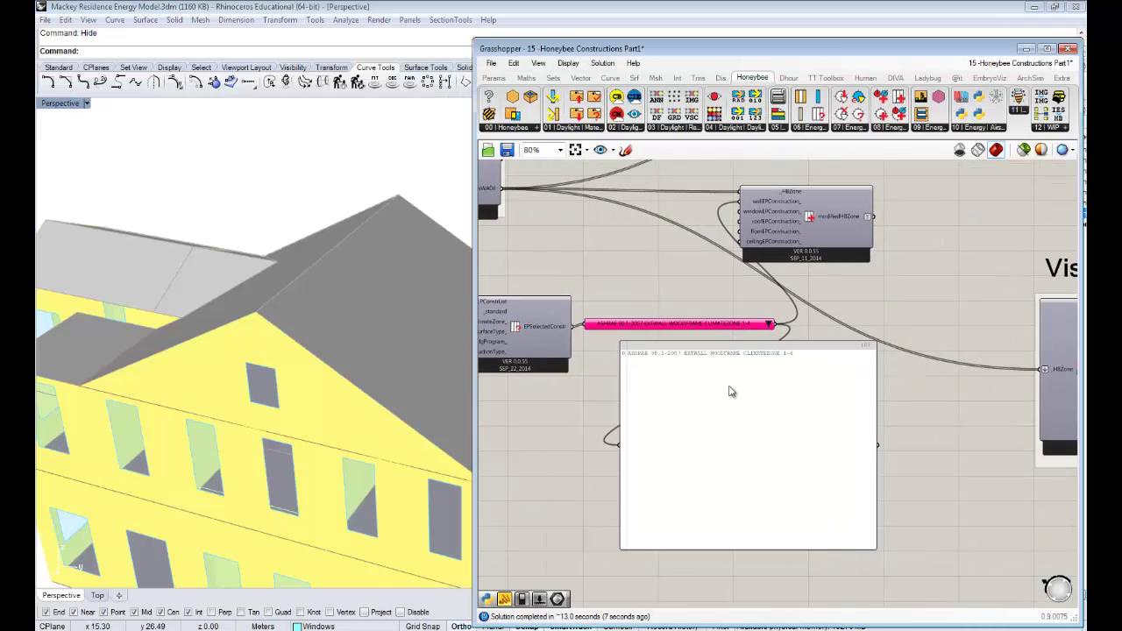
left_click_drag(751, 418, 796, 456)
scroll(802, 447, "down", 2)
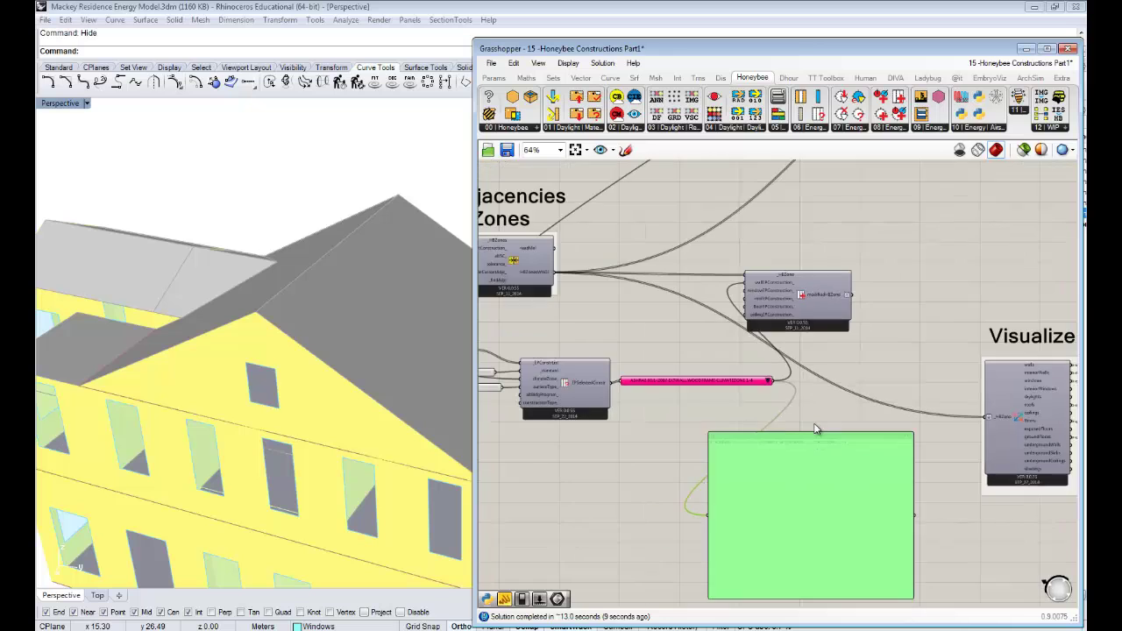
Examine the _EPConstruction_ input on the surface components in the Create Attic Zone group
scroll(862, 313, "up", 2)
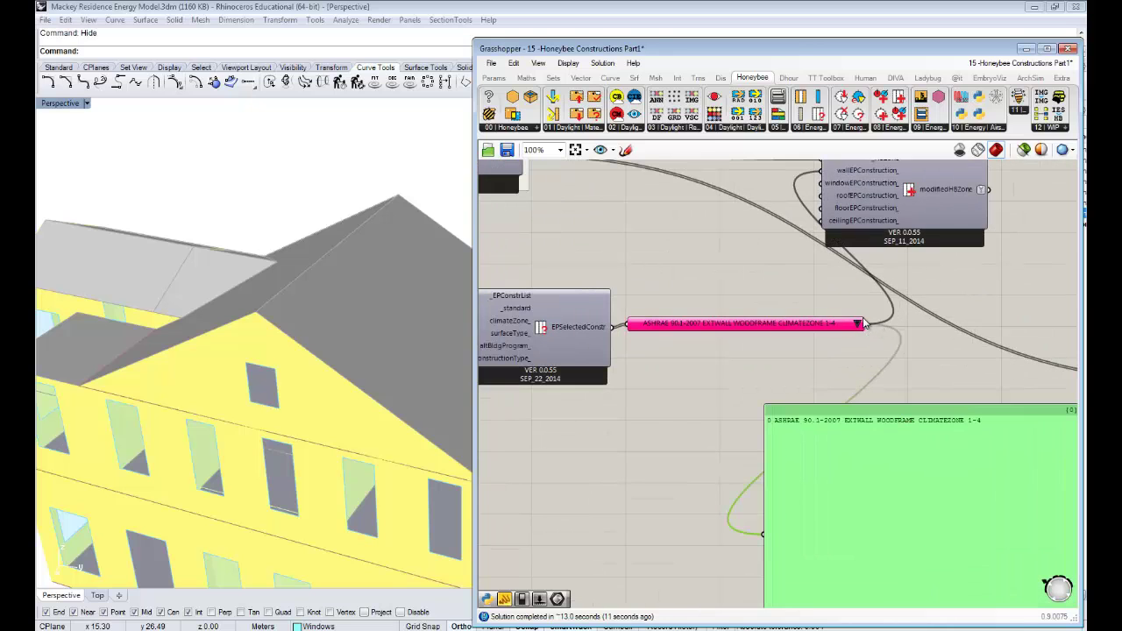
scroll(850, 329, "down", 6)
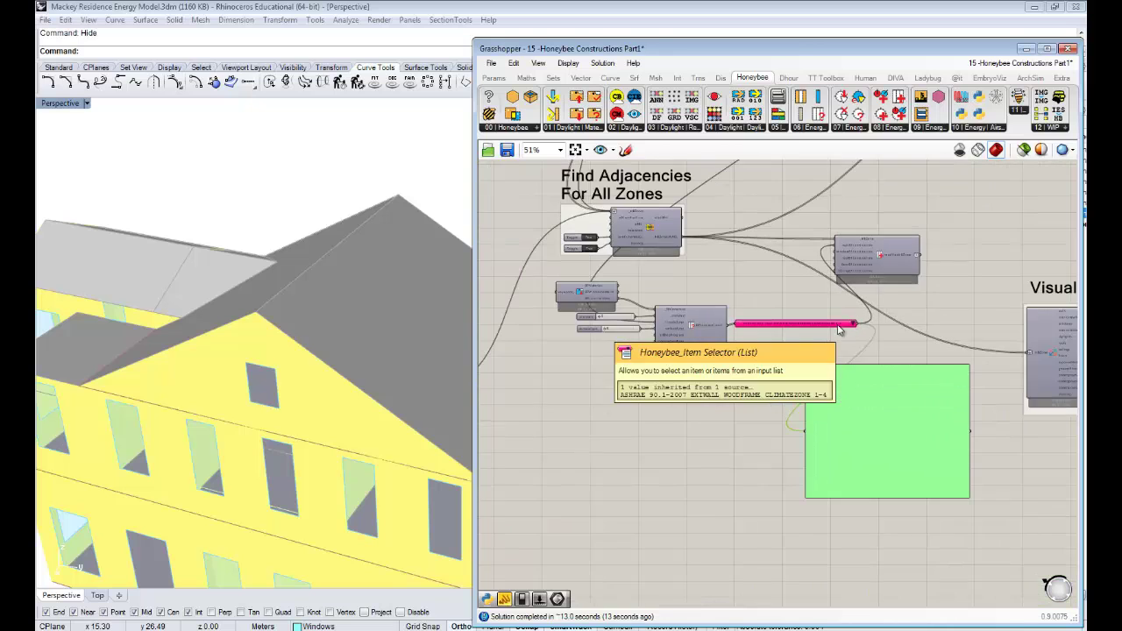
right_click_drag(512, 315, 726, 293)
scroll(631, 302, "up", 7)
left_click(751, 288)
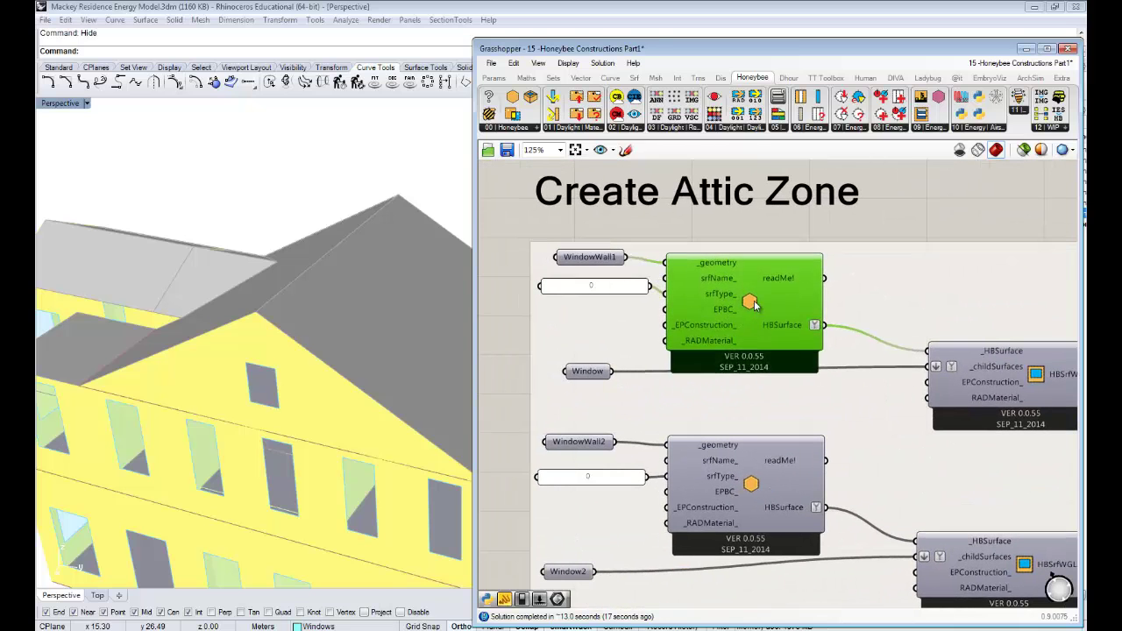
scroll(751, 288, "down", 2)
scroll(666, 211, "up", 2)
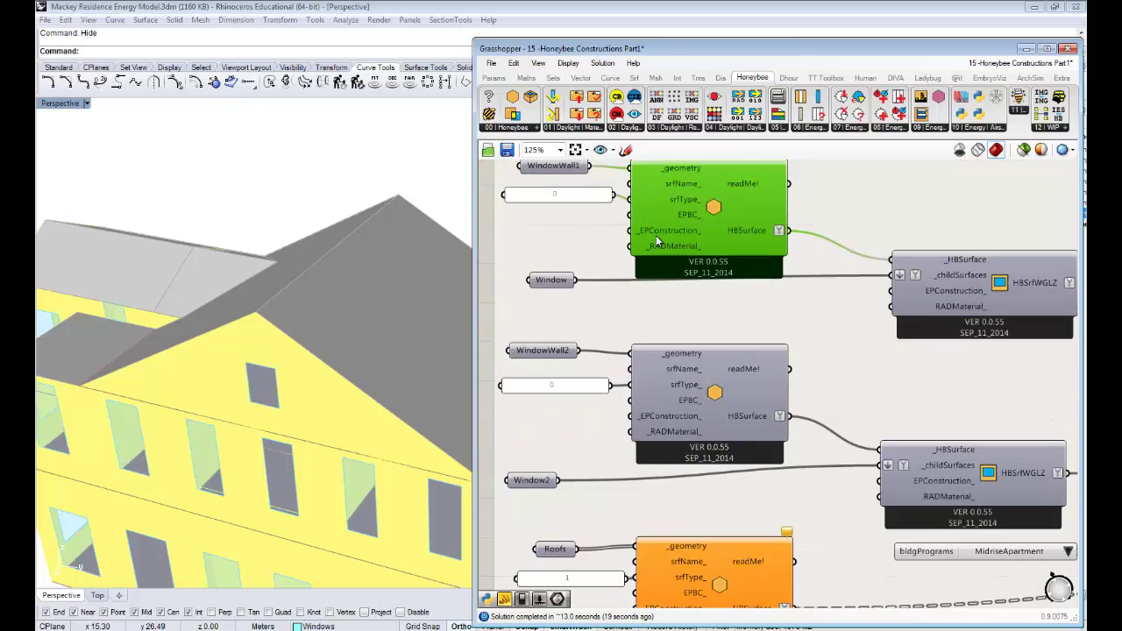
scroll(660, 235, "down", 1)
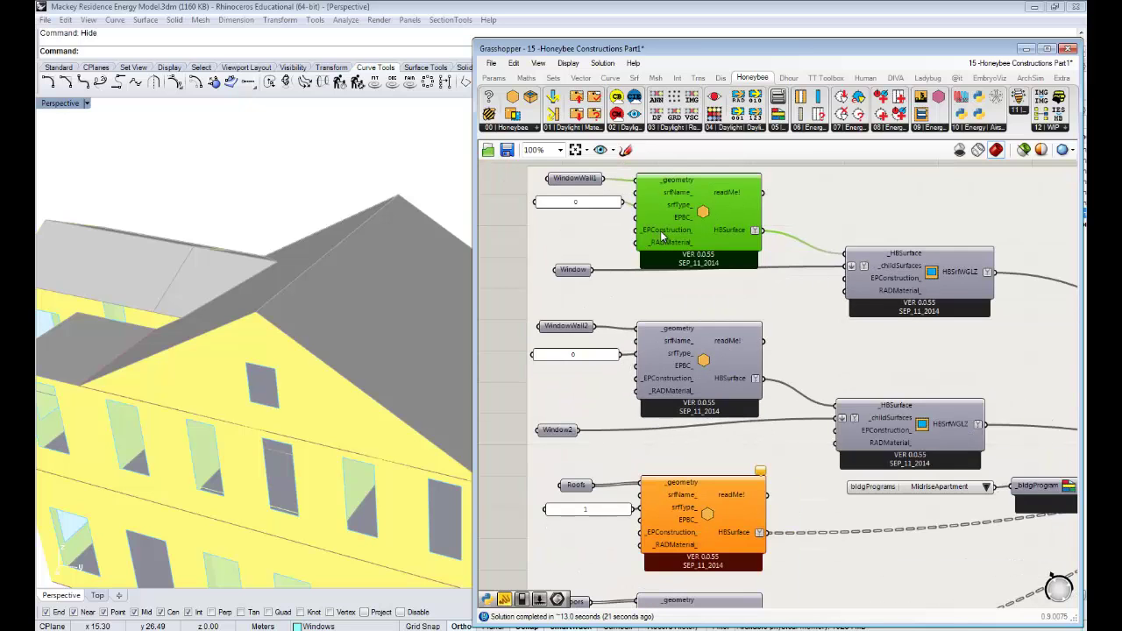
mouse_move(660, 230)
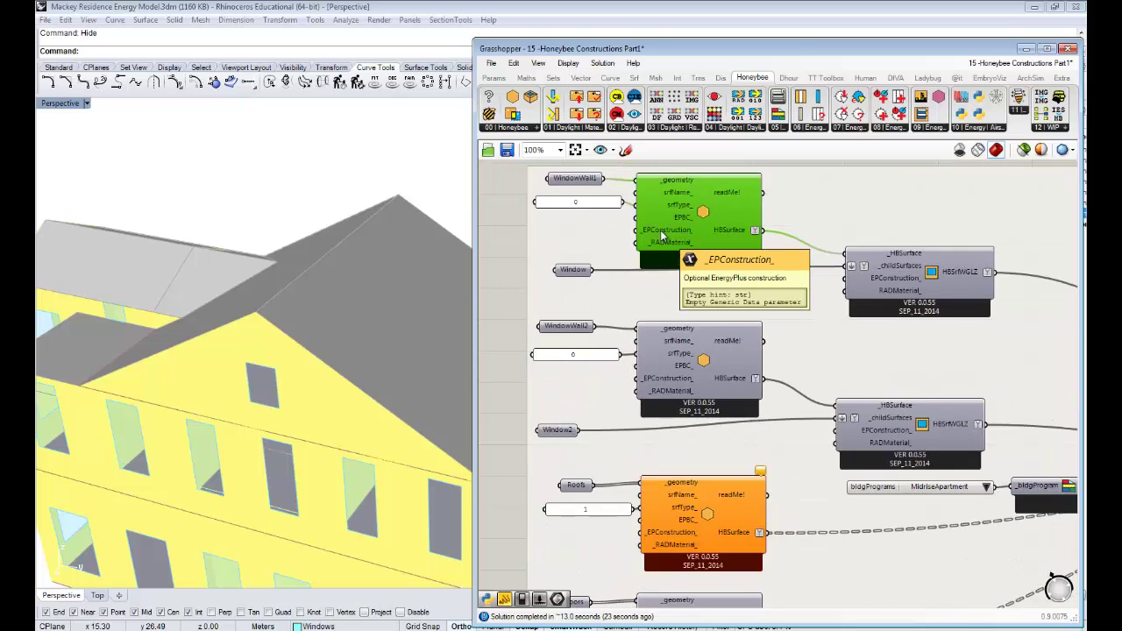
right_click_drag(662, 320, 619, 326)
scroll(718, 291, "down", 3)
right_click_drag(758, 309, 729, 249)
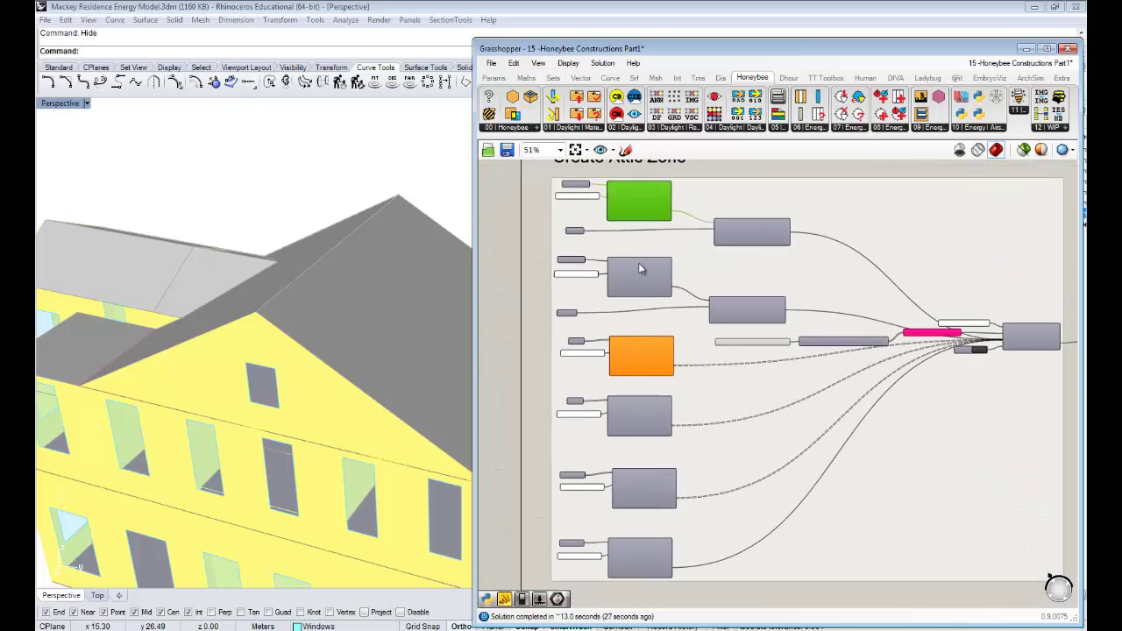
scroll(640, 269, "down", 1)
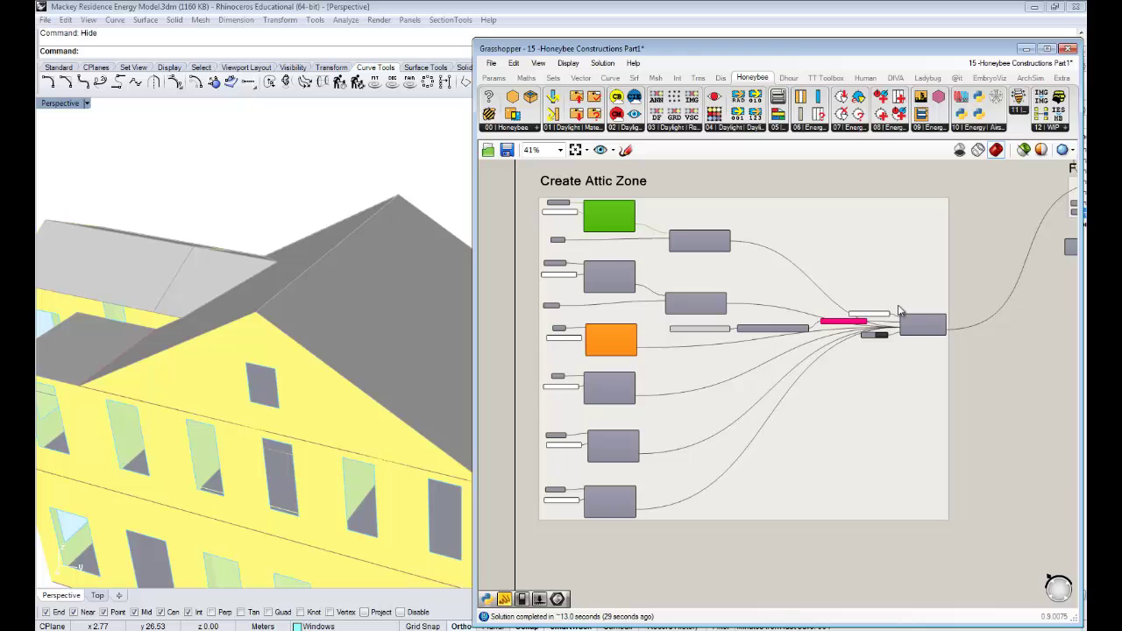
scroll(517, 191, "up", 4)
scroll(687, 244, "up", 1)
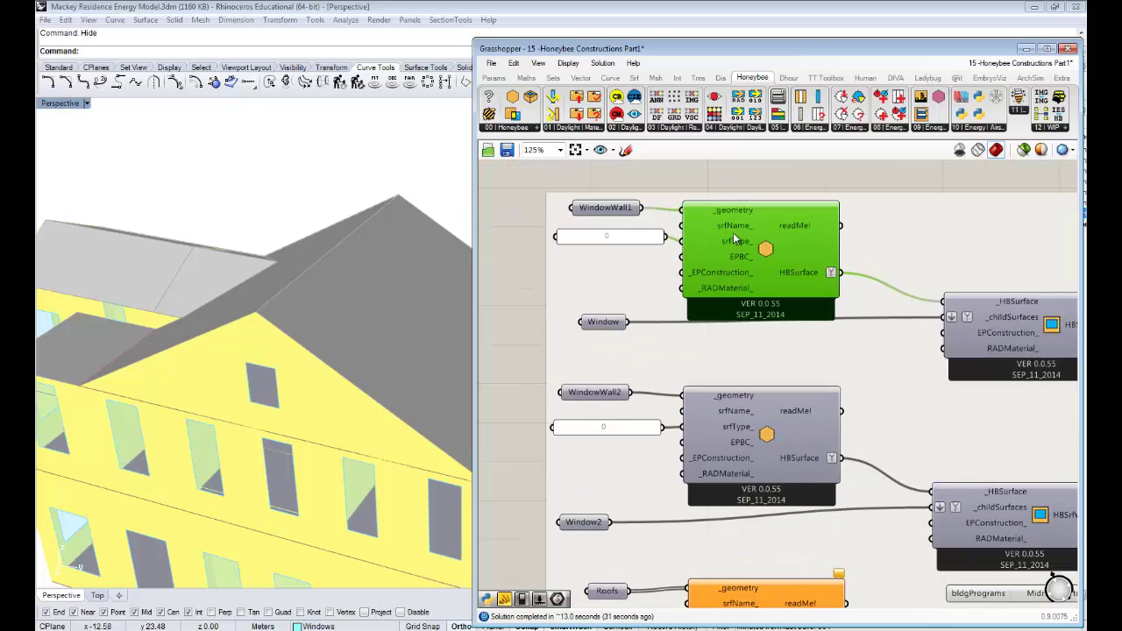
Preview the WindowWall1 surface on the house to locate it, and turn its preview off again
right_click_drag(280, 354, 42, 340)
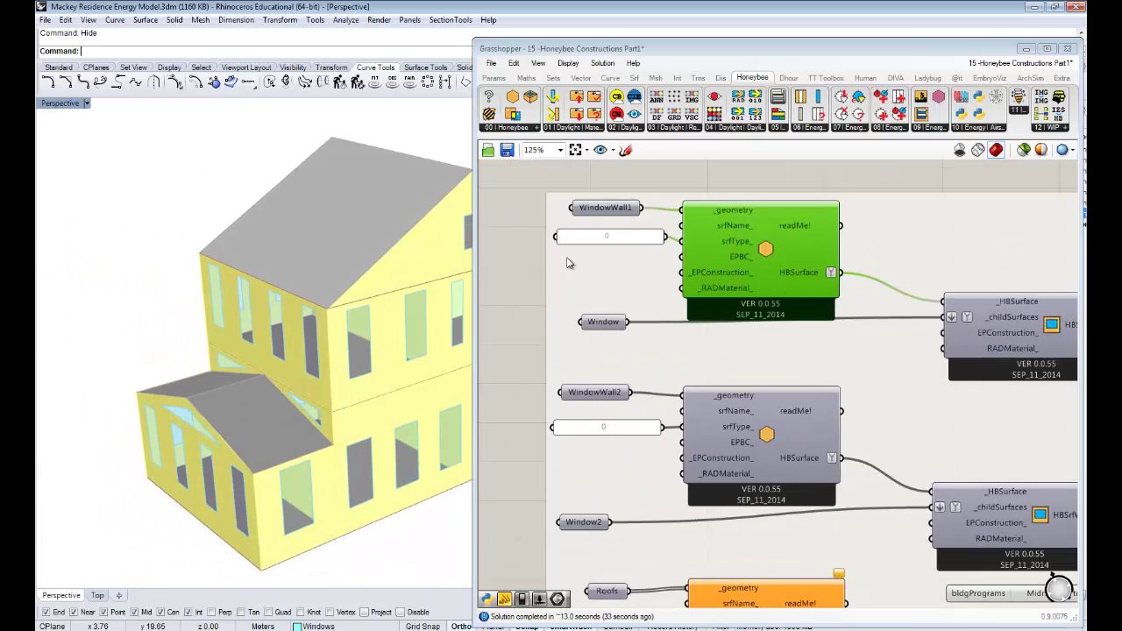
right_click_drag(686, 253, 593, 307)
left_click(532, 258)
middle_click(543, 239)
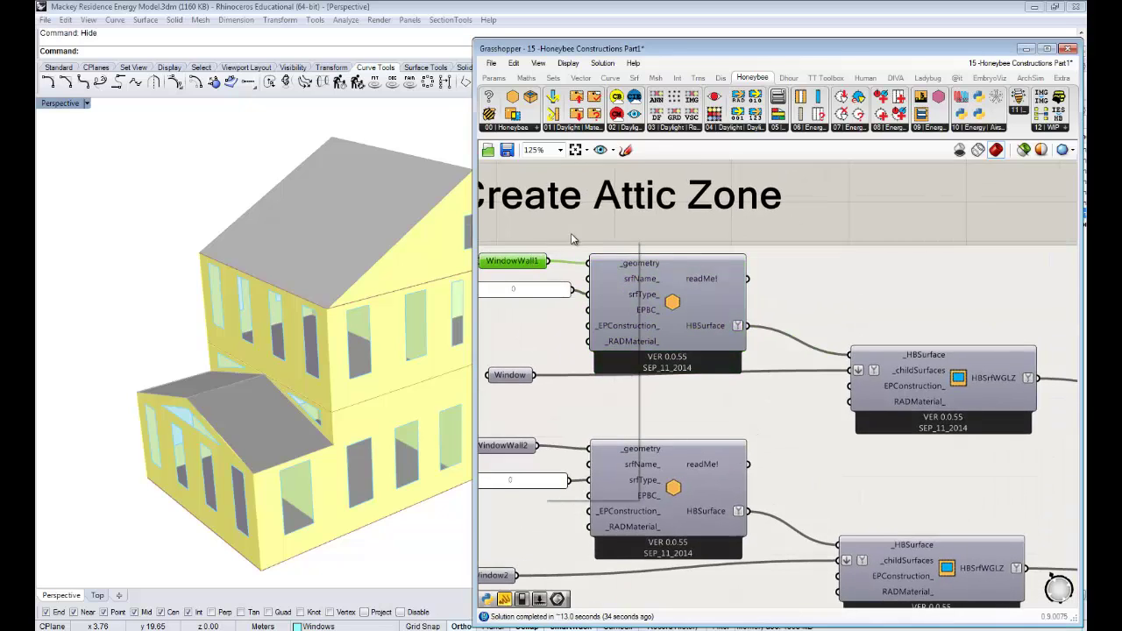
left_click(558, 249)
right_click_drag(338, 253, 210, 251)
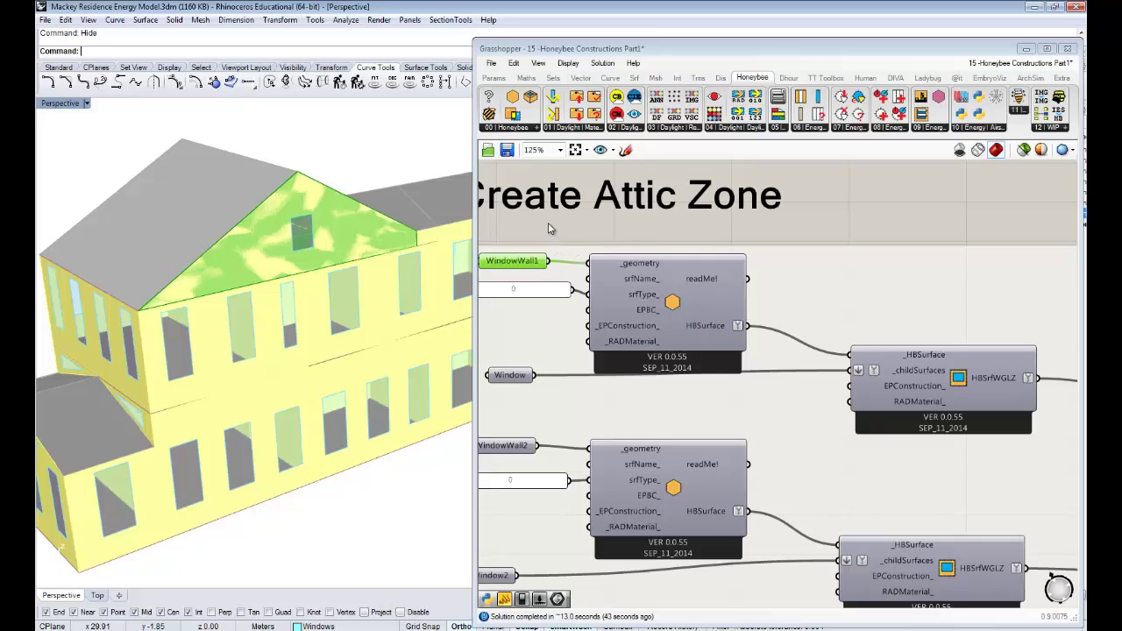
right_click(581, 233)
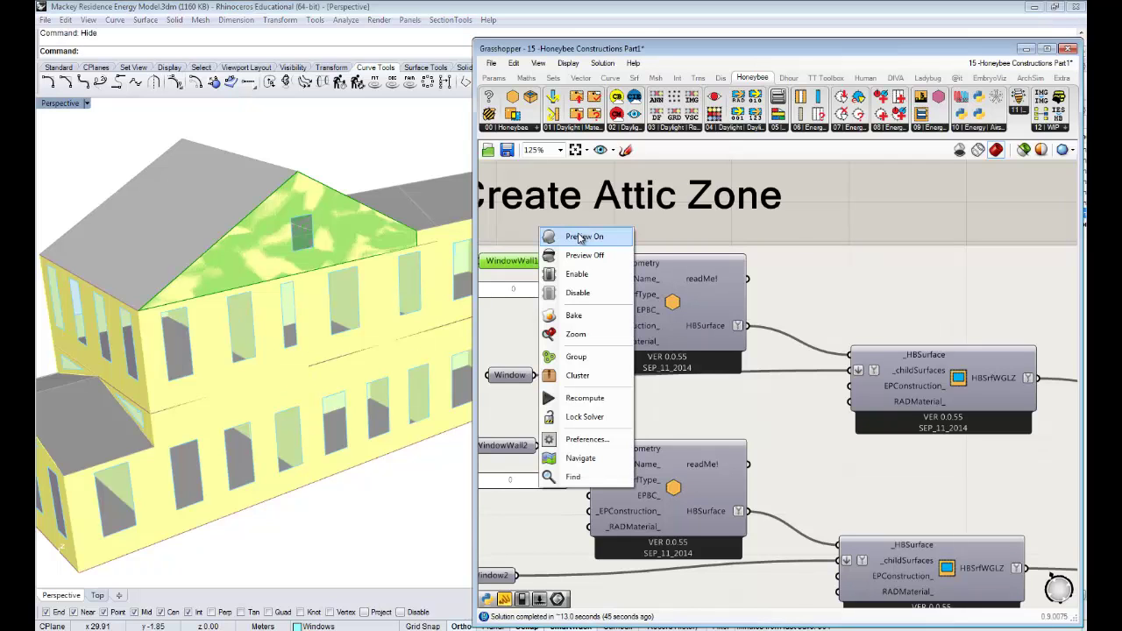
left_click(585, 255)
Connect the Item Selector's chosen construction to the _EPConstruction_ input of the WindowWall1 surface component in the Create Attic Zone group
scroll(588, 238, "down", 3)
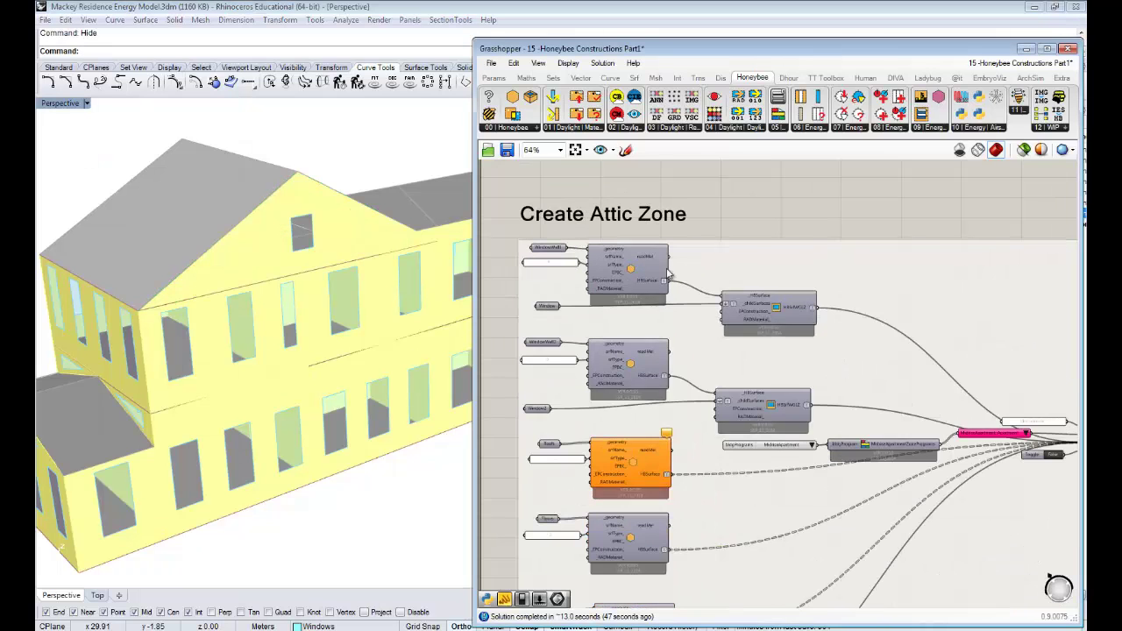
scroll(701, 308, "down", 2)
scroll(698, 306, "down", 4)
scroll(871, 308, "up", 6)
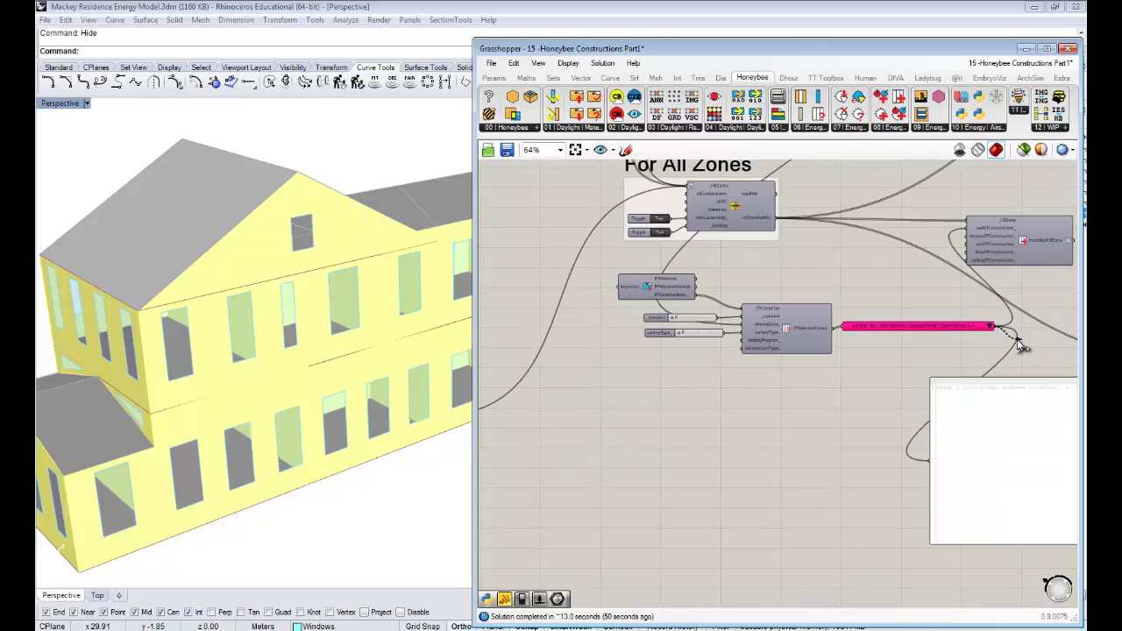
scroll(1021, 345, "down", 6)
scroll(733, 349, "up", 5)
scroll(565, 260, "up", 4)
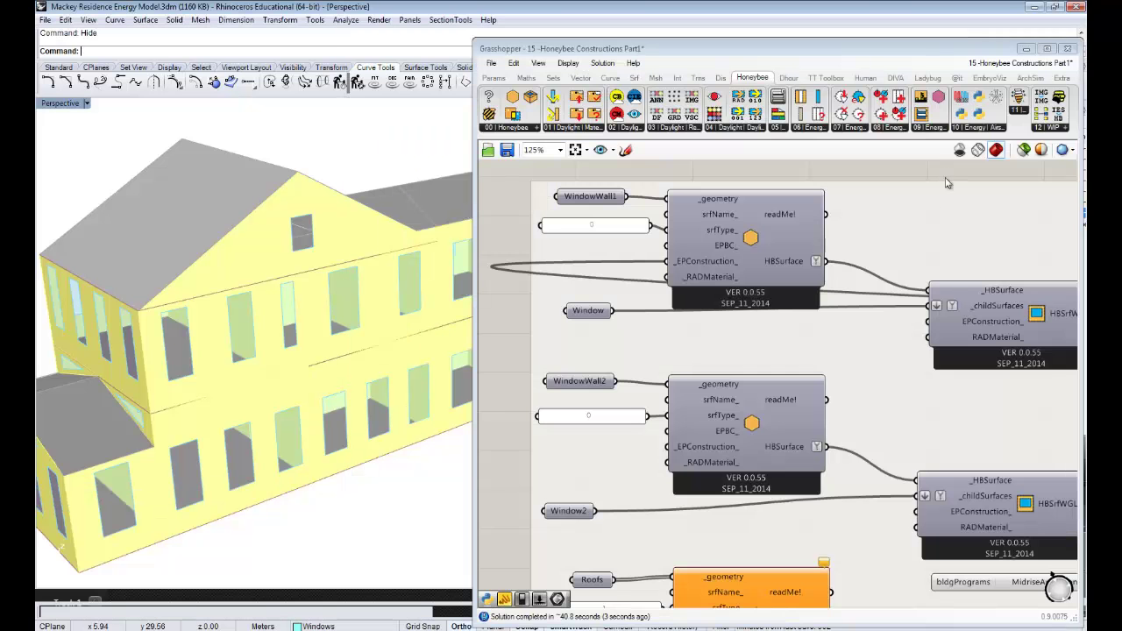
Connect the modifiedHBZone output of Set EP Zone Construction to the _HBZones input of the energy simulation component
left_click(826, 280)
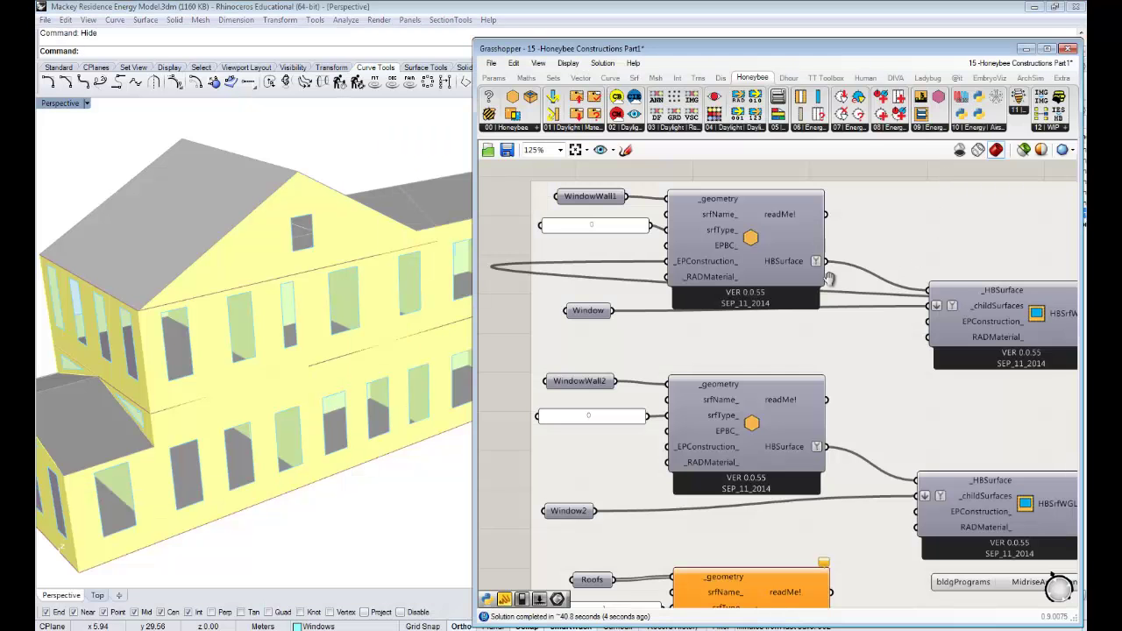
scroll(816, 271, "down", 6)
right_click_drag(1008, 273, 723, 280)
right_click_drag(946, 295, 774, 313)
scroll(775, 315, "up", 4)
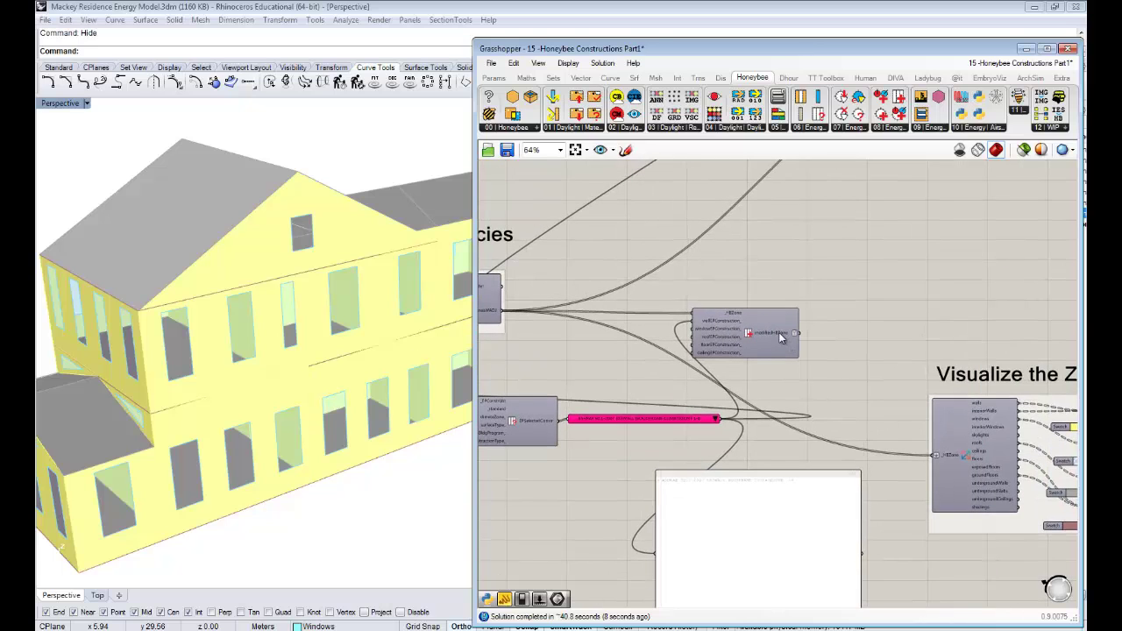
right_click_drag(871, 310, 825, 383)
right_click_drag(821, 327, 838, 382)
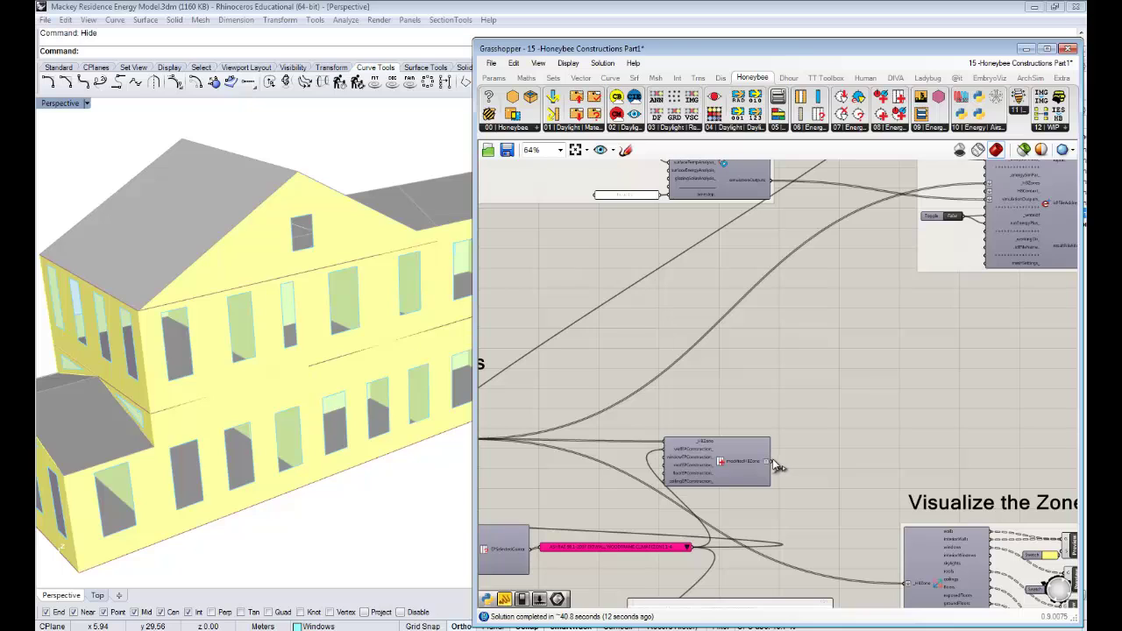
left_click_drag(772, 459, 988, 186)
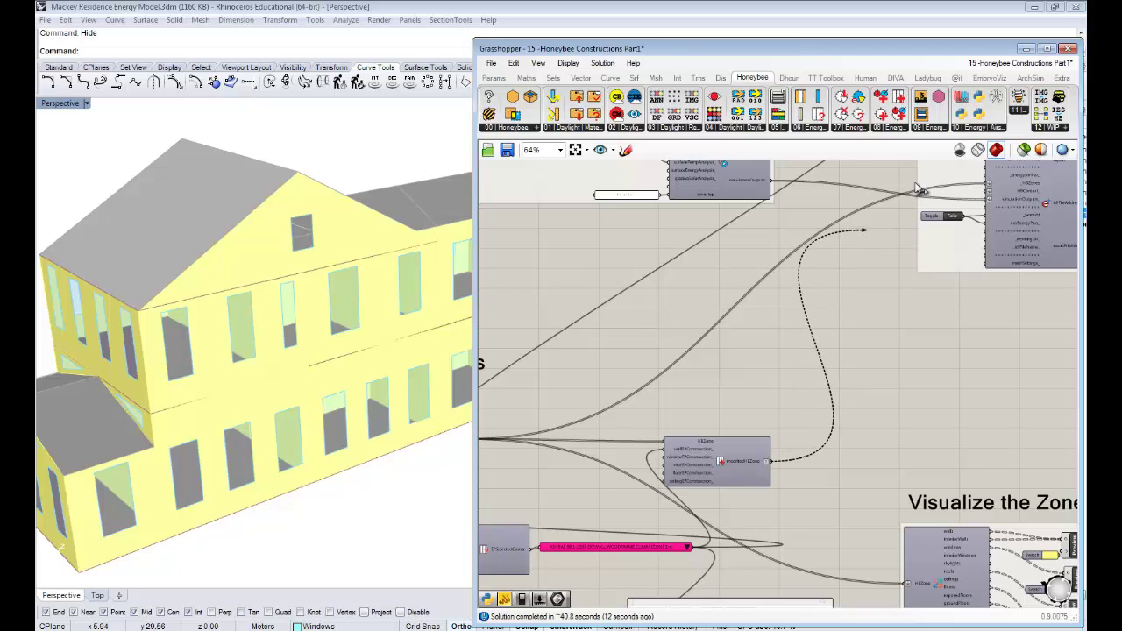
Replace the simulation's _HBZones source with the modifiedHBZone output of Set EP Zone Construction, and move that component slightly away from the Find Adjacencies group
left_click_drag(863, 266, 988, 184)
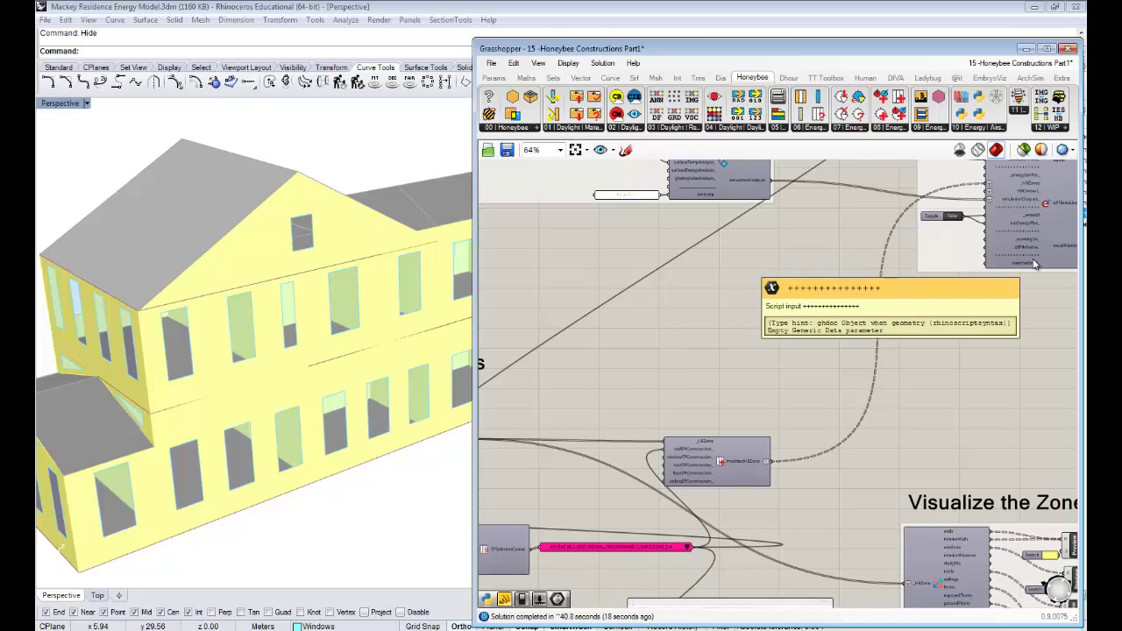
right_click_drag(980, 356, 964, 321)
right_click_drag(621, 496, 763, 411)
scroll(778, 478, "up", 4)
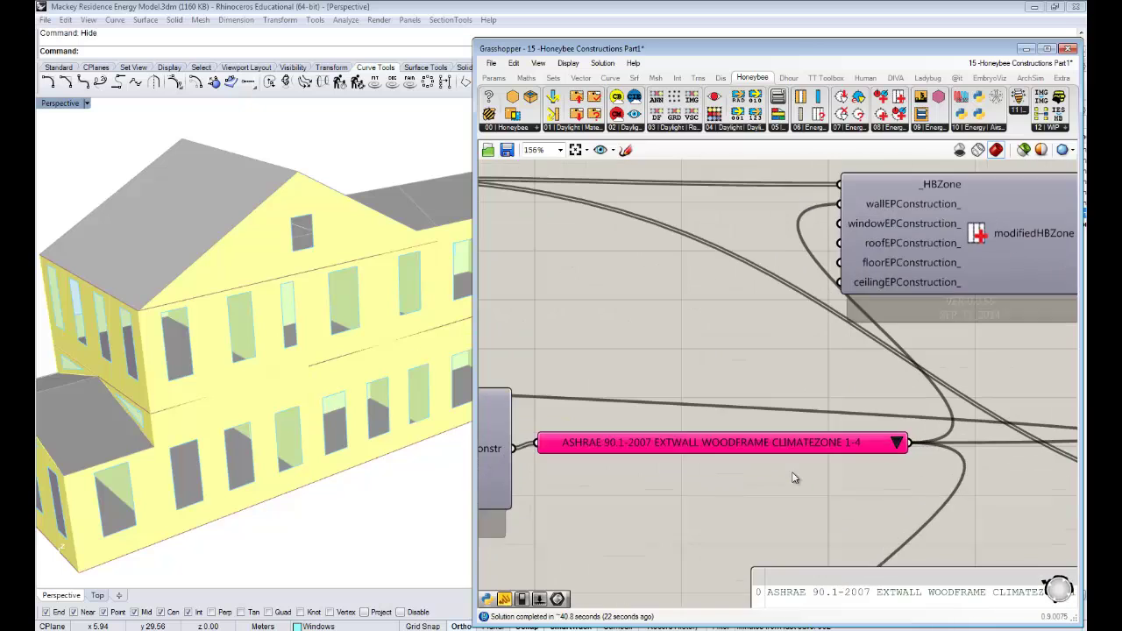
scroll(844, 449, "down", 3)
left_click_drag(928, 350, 964, 350)
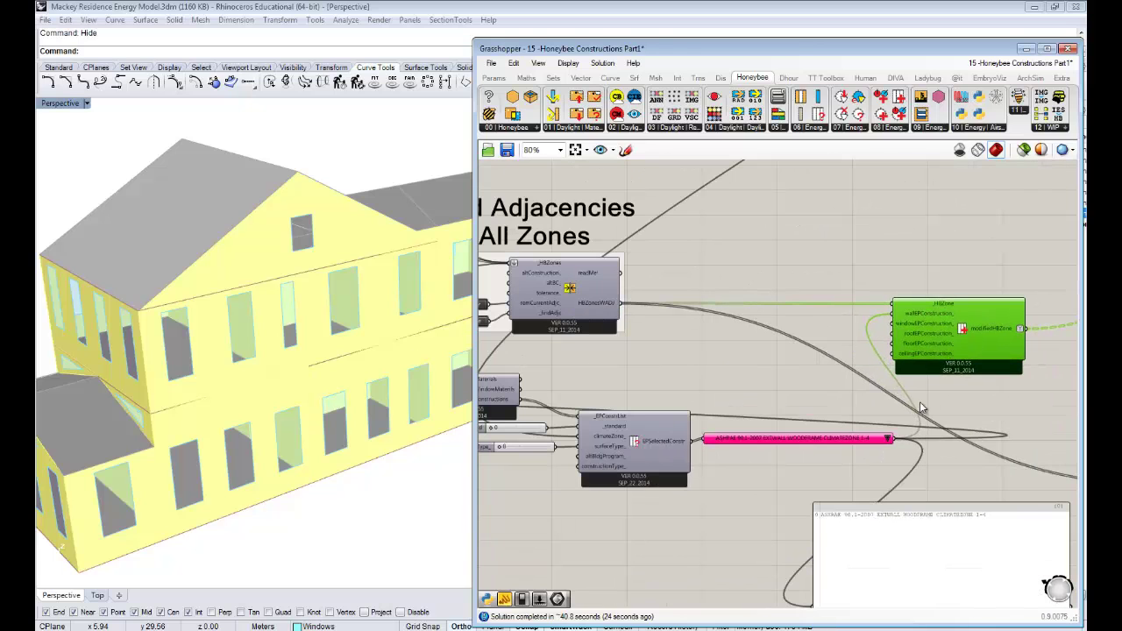
Examine how the construction filter, Item Selector and Set EP Zone Construction link the adjacency-solved zones to the simulation across the whole definition
right_click_drag(772, 461, 833, 402)
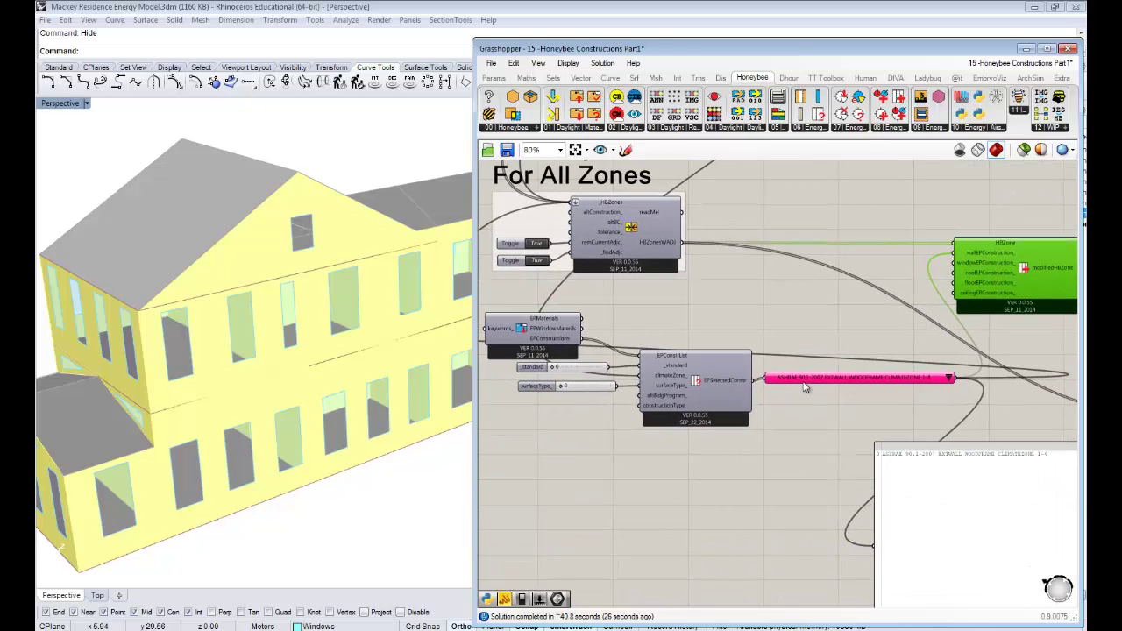
right_click_drag(737, 399, 703, 394)
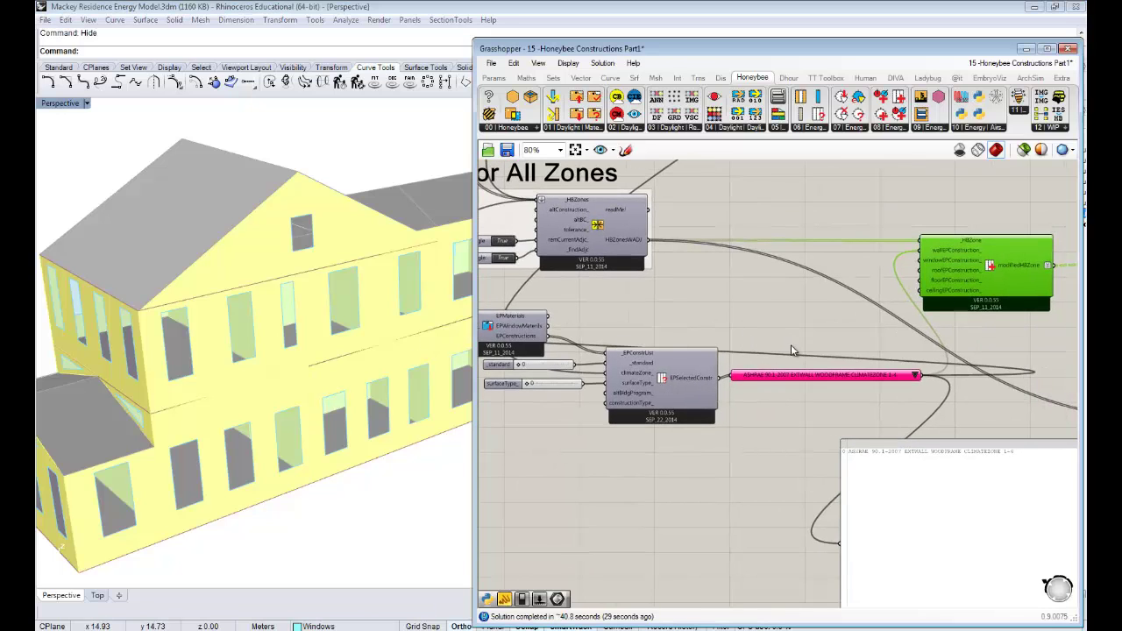
scroll(791, 345, "down", 3)
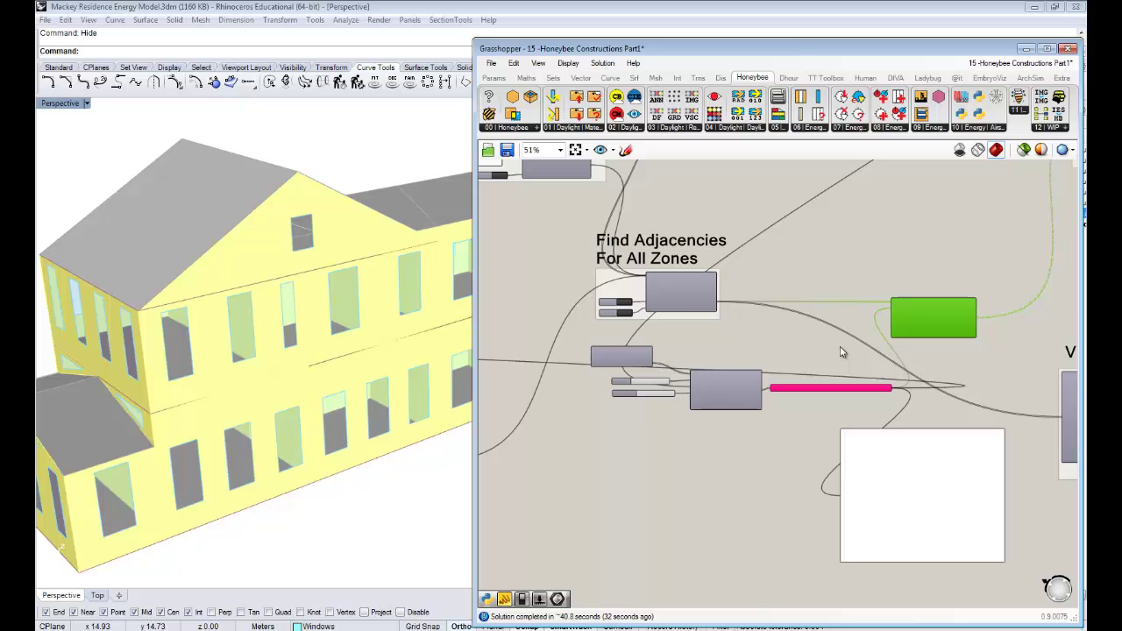
scroll(780, 399, "up", 3)
scroll(778, 394, "down", 4)
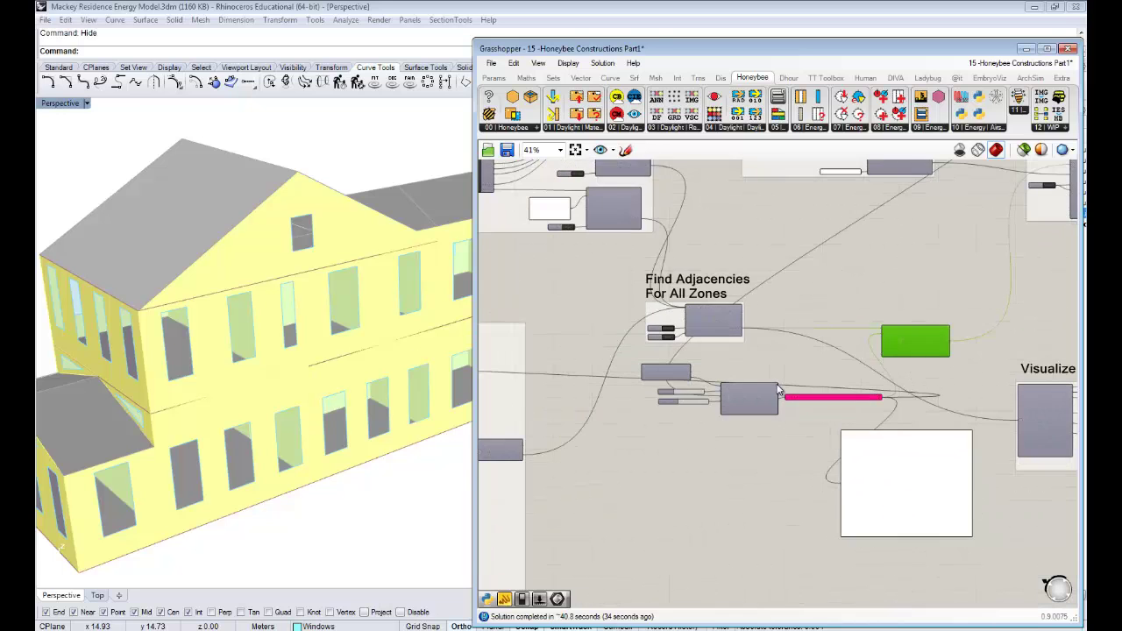
scroll(778, 389, "down", 3)
left_click(845, 352)
right_click_drag(811, 354, 874, 349)
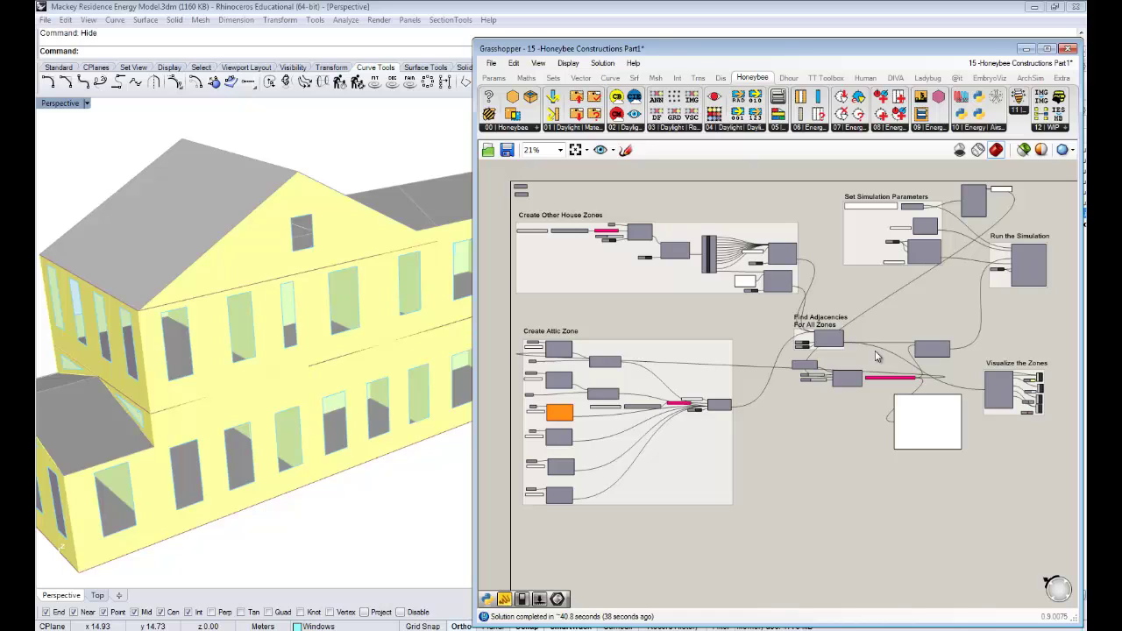